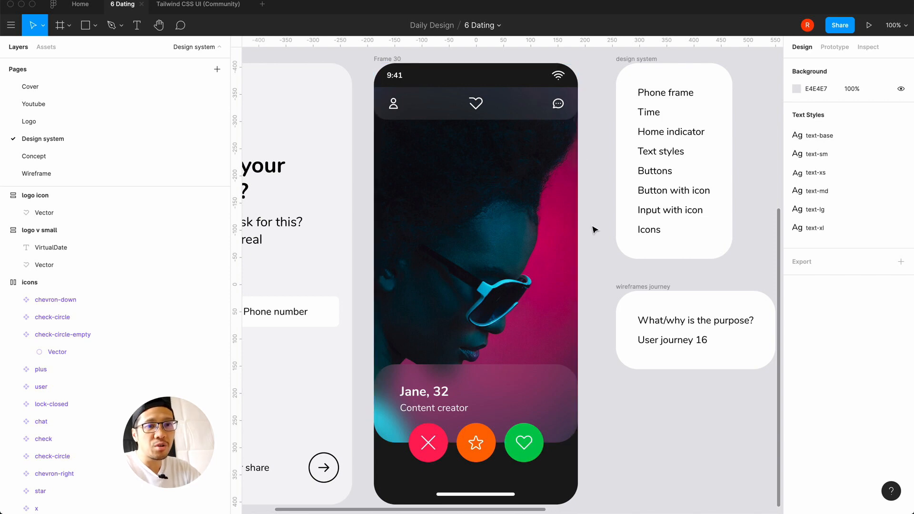
- Copy the Frame 30 phone mockup from the Design system page and paste it onto the Concept page
{"action": "left_click", "coordinate": [386, 60]}
{"action": "key", "text": "super+c"}
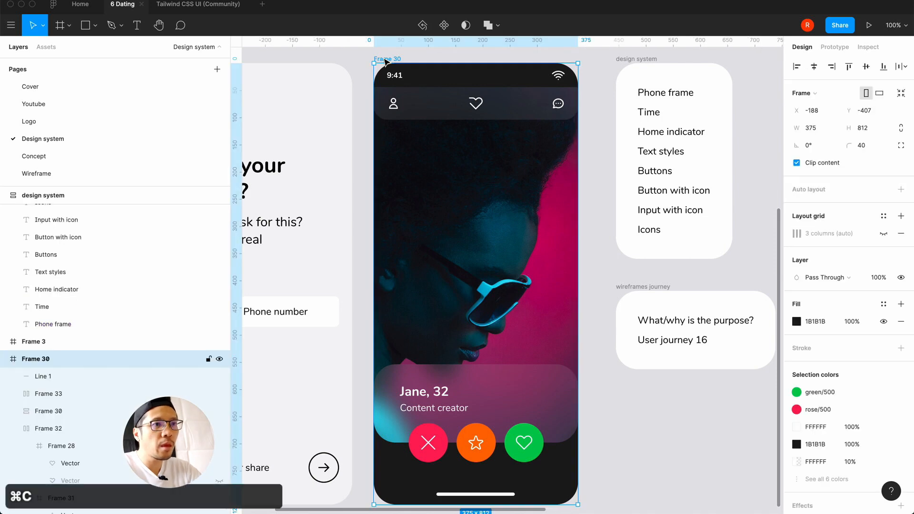
{"action": "left_click", "coordinate": [30, 156]}
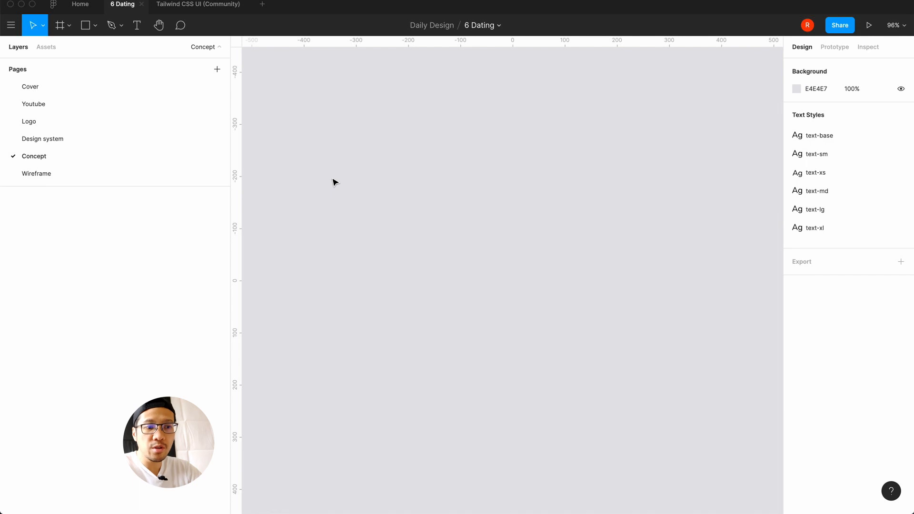
{"action": "key", "text": "super+v"}
{"action": "left_click", "coordinate": [324, 195]}
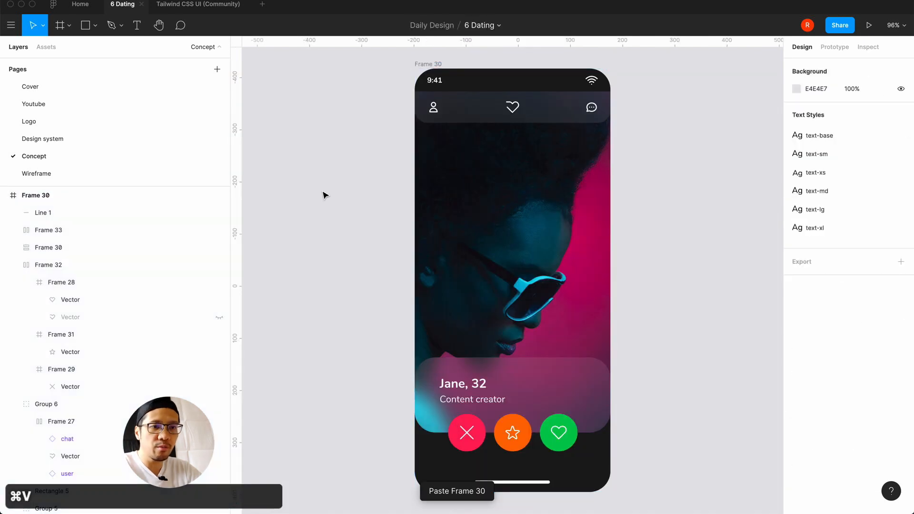
{"action": "scroll", "coordinate": [324, 195], "scroll_direction": "right", "scroll_amount": 2}
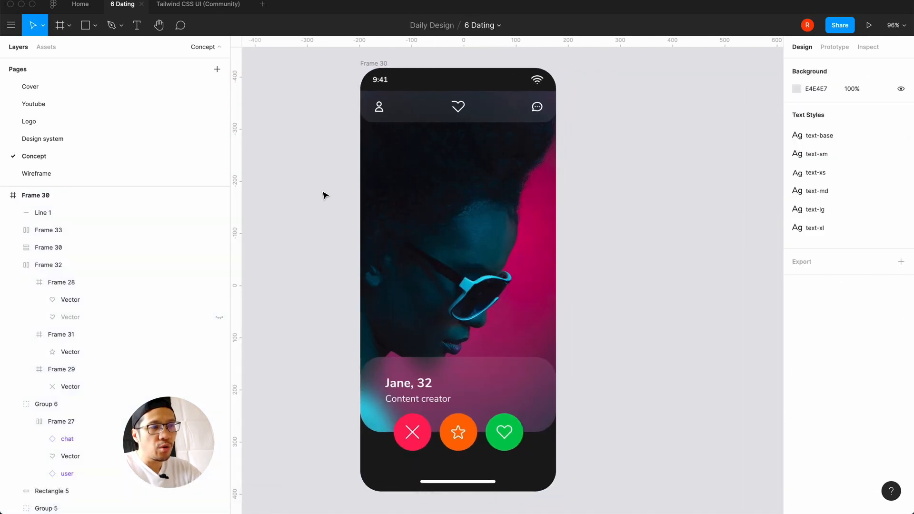
- Place an instance of the iPhone 11 Pro design system component beside Frame 30 at X 220, Y -417
{"action": "left_click", "coordinate": [50, 49]}
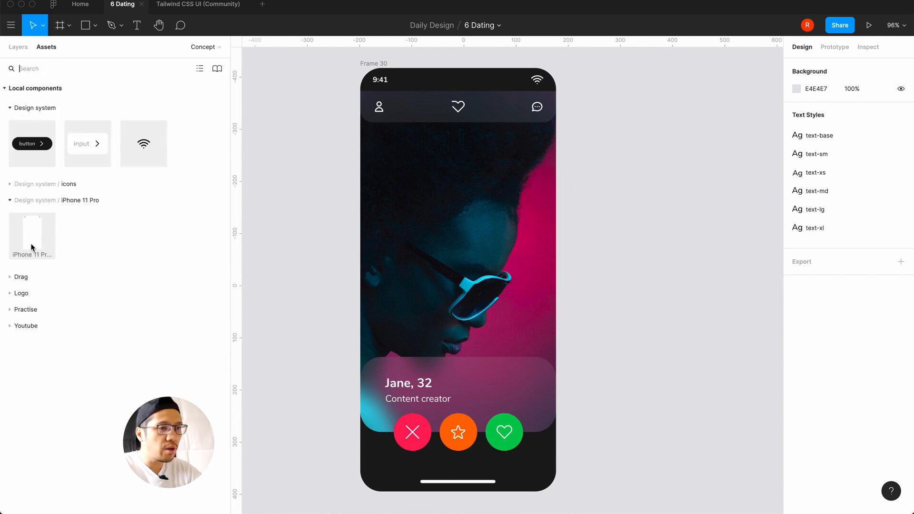
{"action": "left_click_drag", "start_coordinate": [32, 247], "coordinate": [657, 319]}
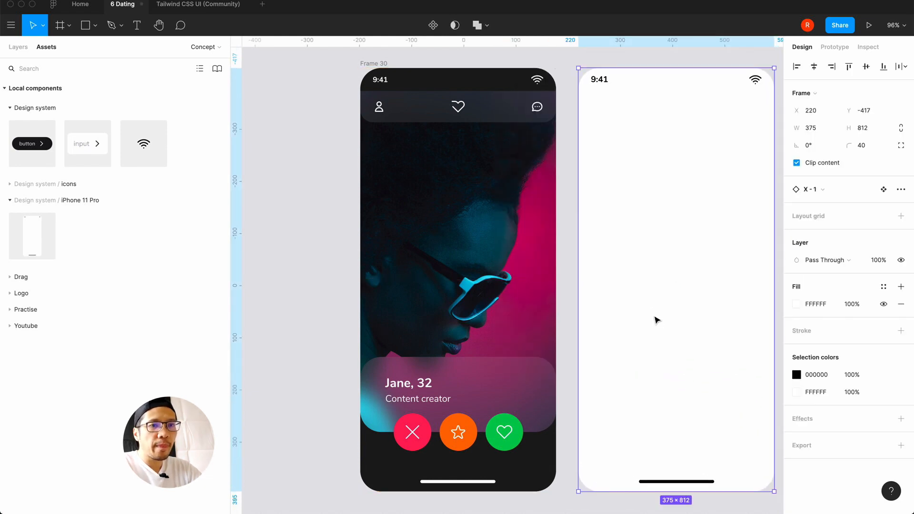
{"action": "left_click", "coordinate": [347, 281]}
{"action": "scroll", "coordinate": [347, 282], "scroll_direction": "right", "scroll_amount": 3}
{"action": "scroll", "coordinate": [347, 281], "scroll_direction": "down", "scroll_amount": 1}
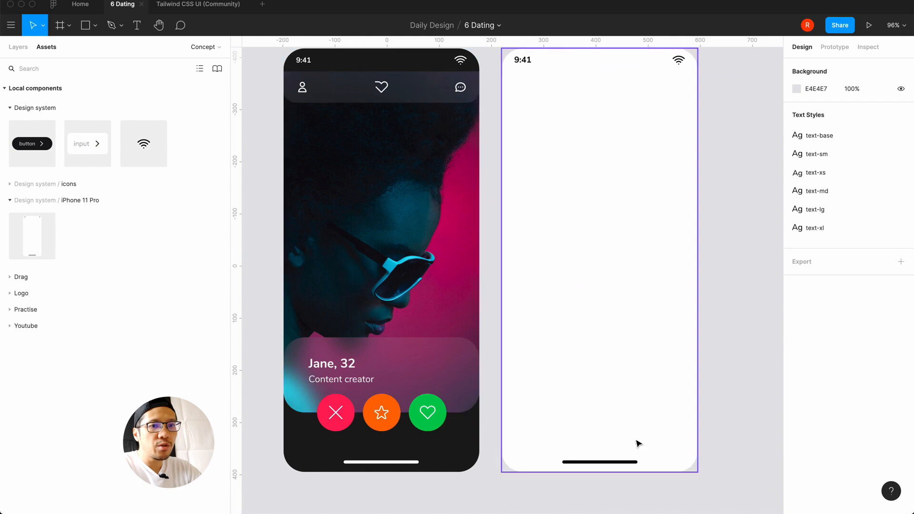
- Set the blank phone instance's fill to the dark TailwindCSS swatch 18181B
{"action": "left_click", "coordinate": [625, 279]}
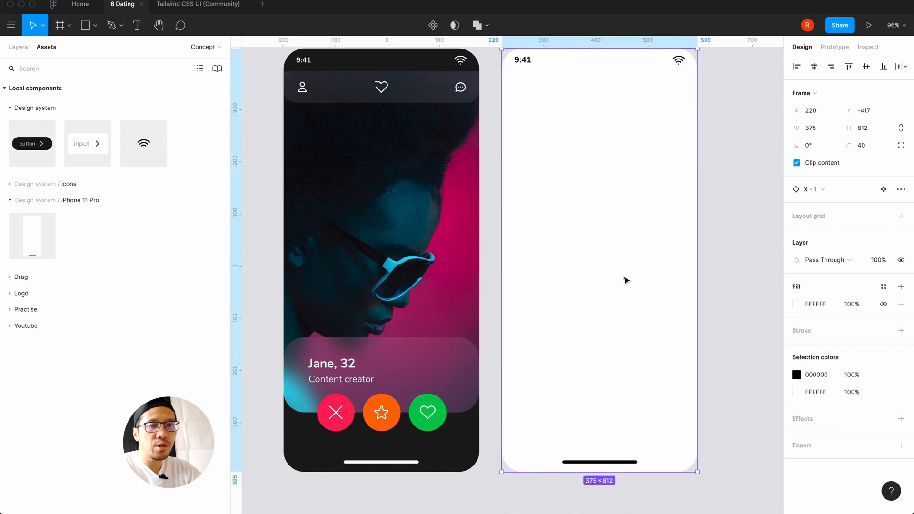
{"action": "left_click", "coordinate": [795, 304]}
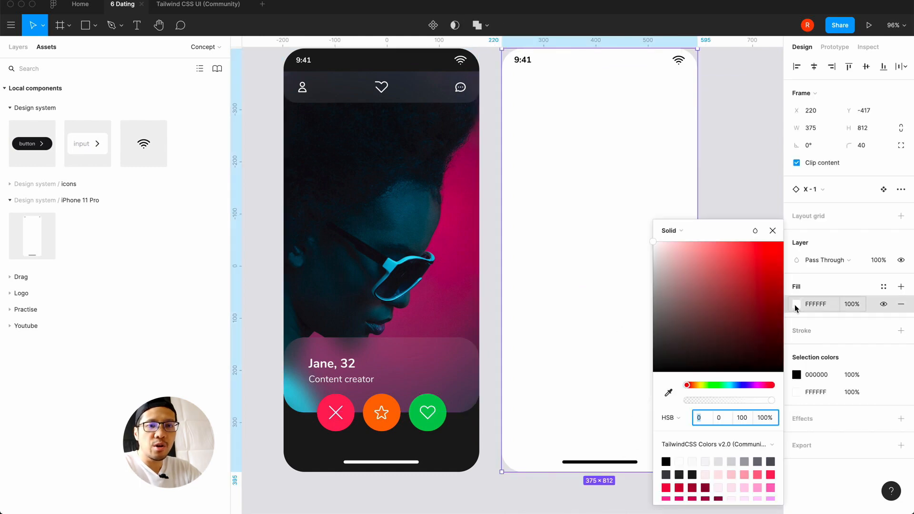
{"action": "left_click", "coordinate": [692, 474]}
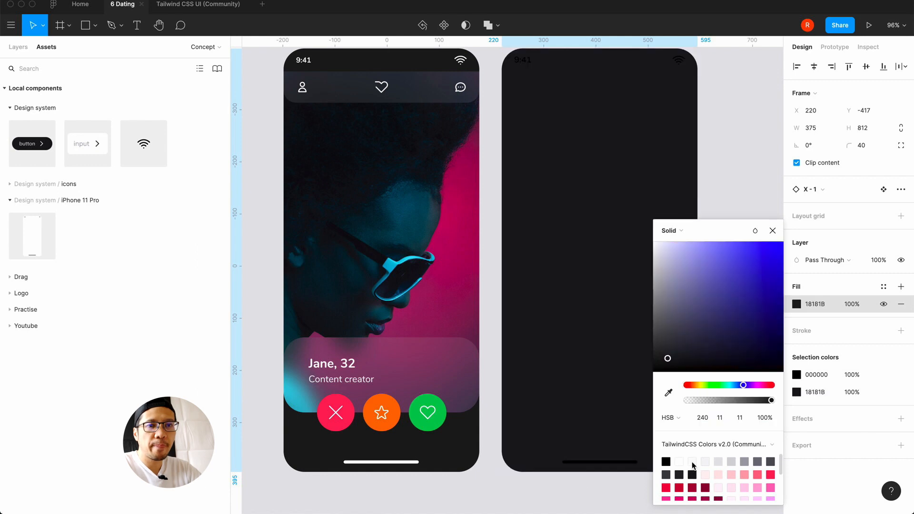
{"action": "left_click", "coordinate": [773, 230]}
{"action": "left_click", "coordinate": [744, 190]}
- Recolor the status bar contents of the blank phone screen to FAFAFA
{"action": "left_click", "coordinate": [559, 59]}
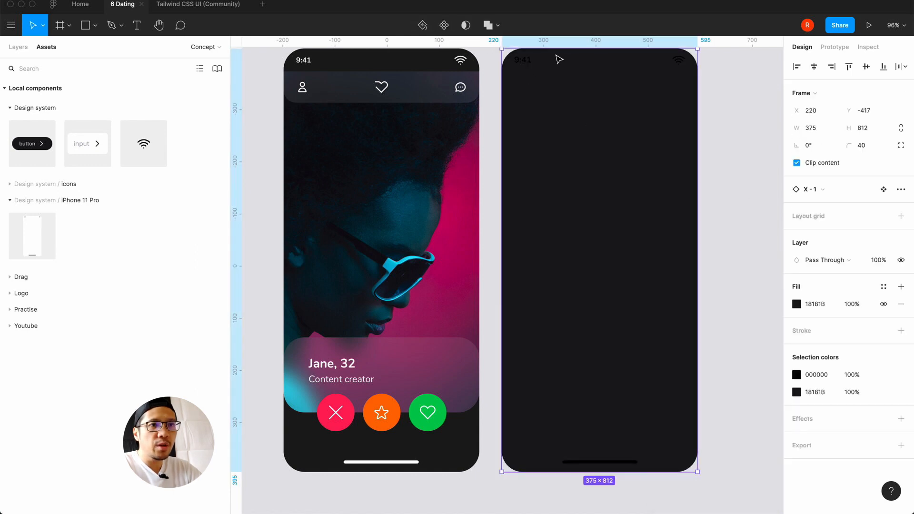
{"action": "double_click", "coordinate": [530, 68]}
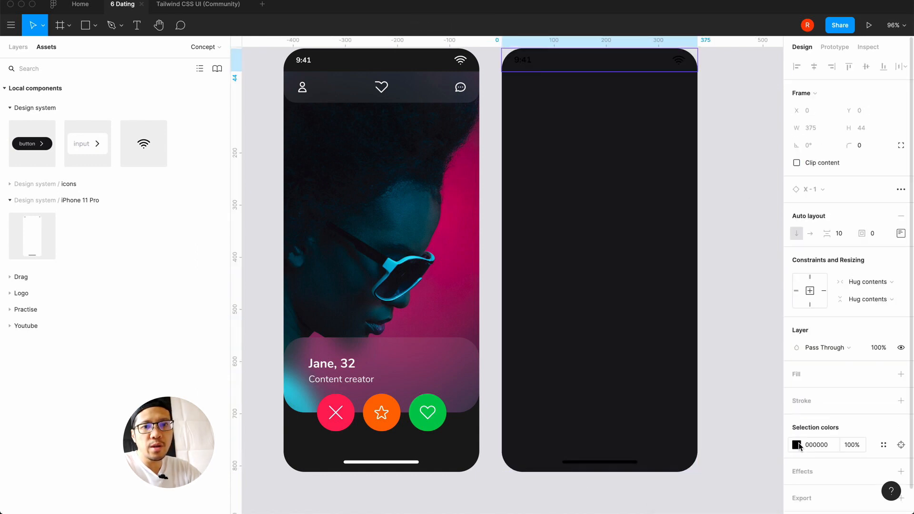
{"action": "left_click", "coordinate": [791, 445]}
{"action": "left_click", "coordinate": [692, 461]}
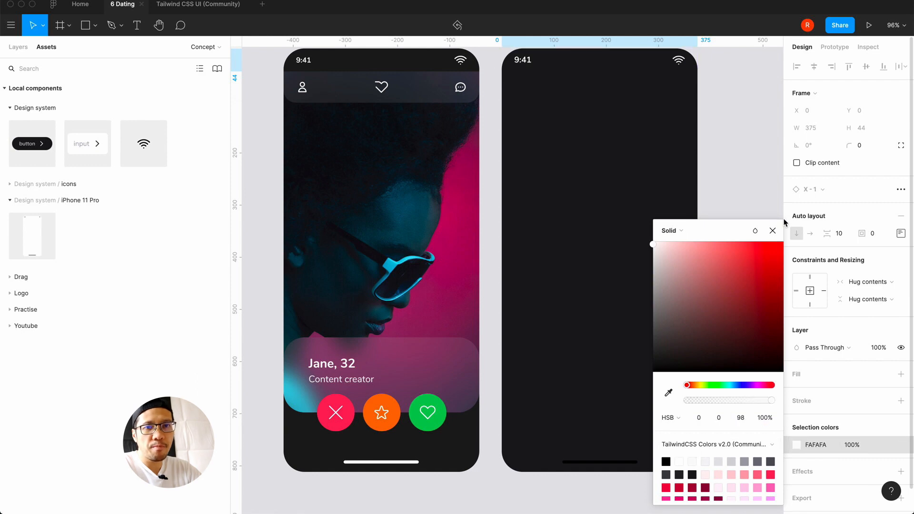
{"action": "left_click", "coordinate": [772, 231]}
{"action": "left_click", "coordinate": [711, 326]}
- Change the stroke of the home indicator line on the blank phone screen to FAFAFA
{"action": "left_click", "coordinate": [595, 464]}
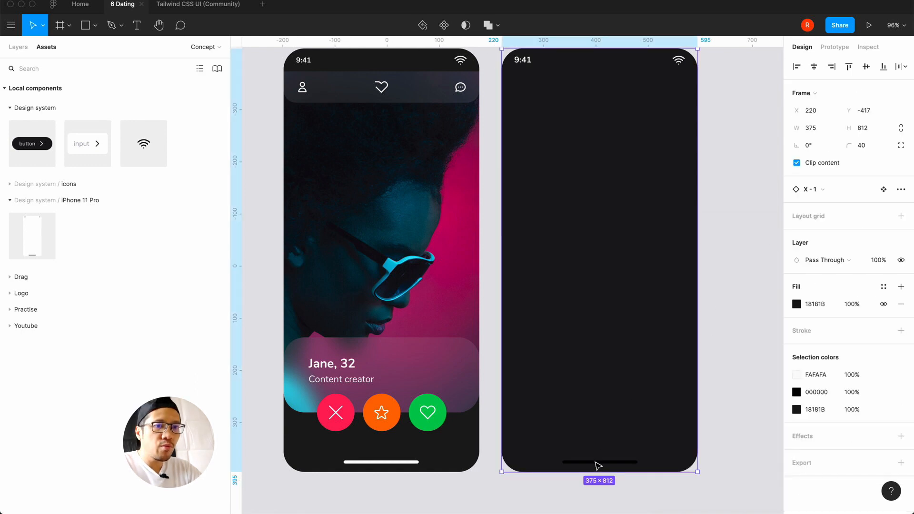
{"action": "double_click", "coordinate": [599, 463]}
{"action": "left_click", "coordinate": [795, 340]}
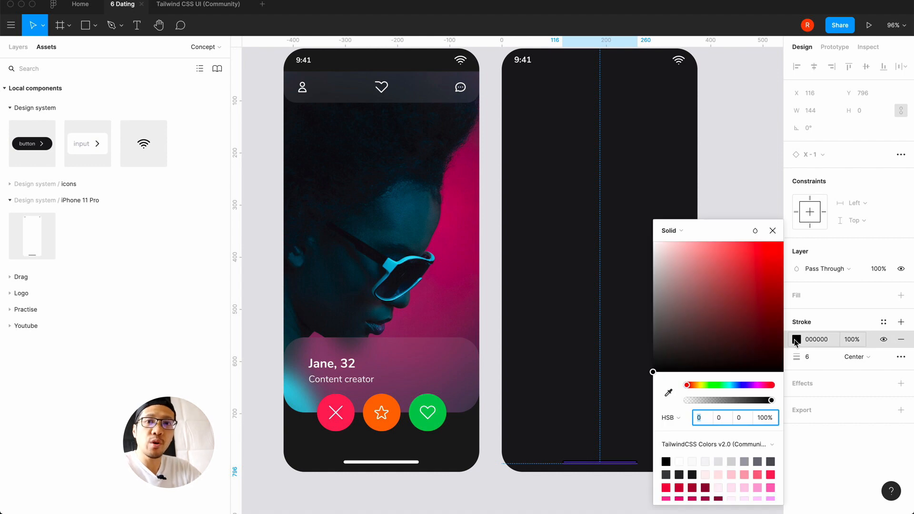
{"action": "left_click", "coordinate": [690, 461]}
{"action": "left_click", "coordinate": [772, 230]}
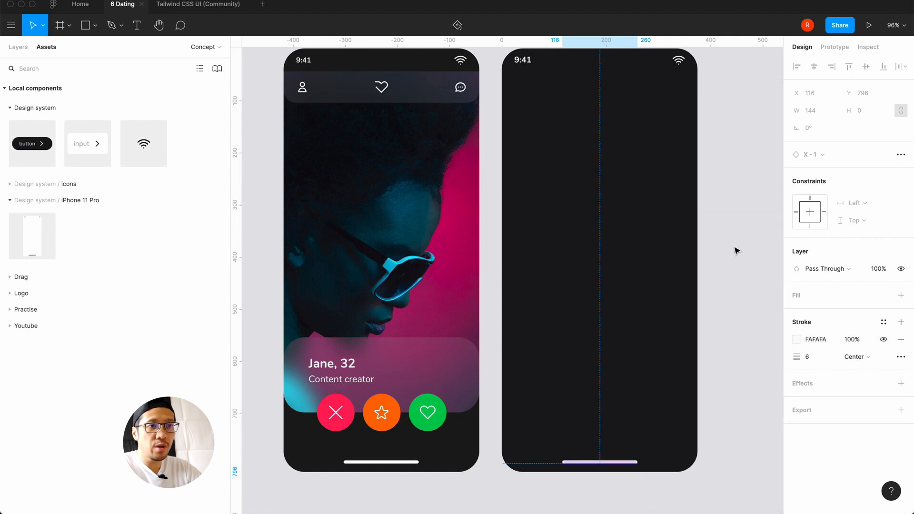
{"action": "left_click", "coordinate": [736, 249]}
{"action": "left_click", "coordinate": [579, 72]}
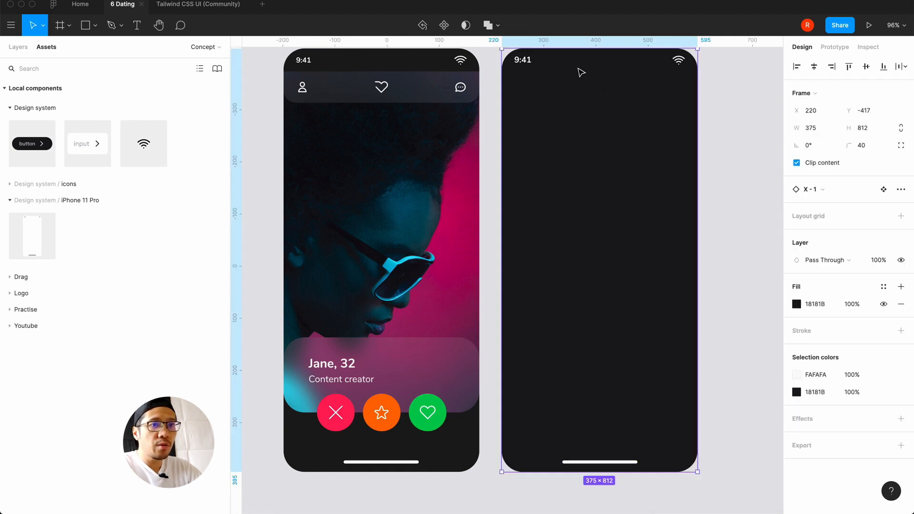
{"action": "left_click", "coordinate": [578, 72]}
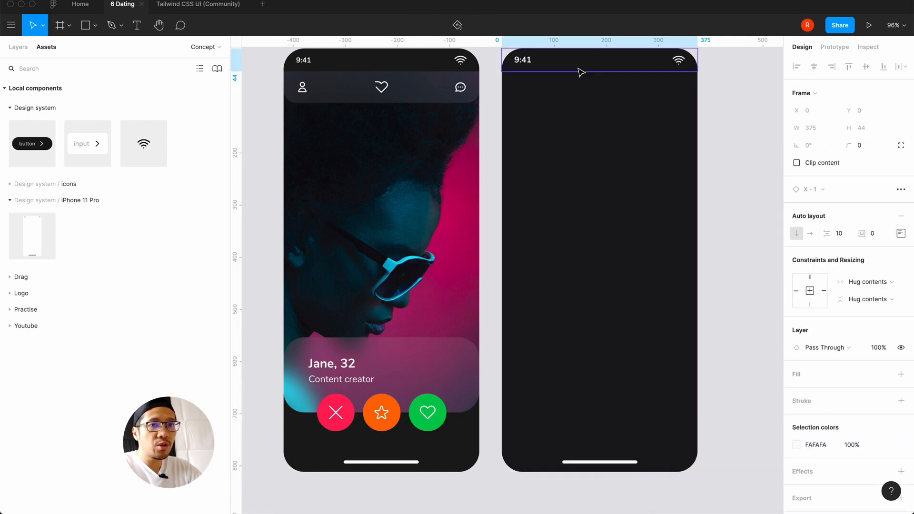
{"action": "left_click", "coordinate": [496, 104]}
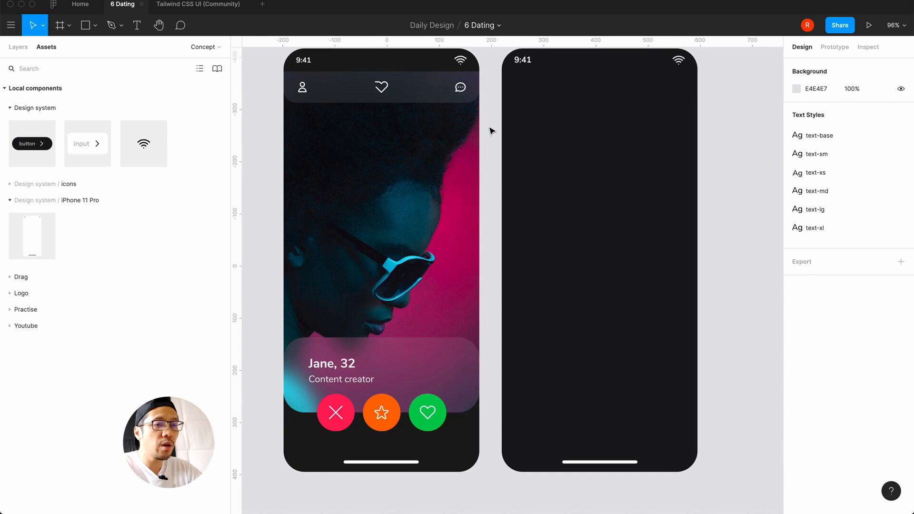
{"action": "key", "text": "g"}
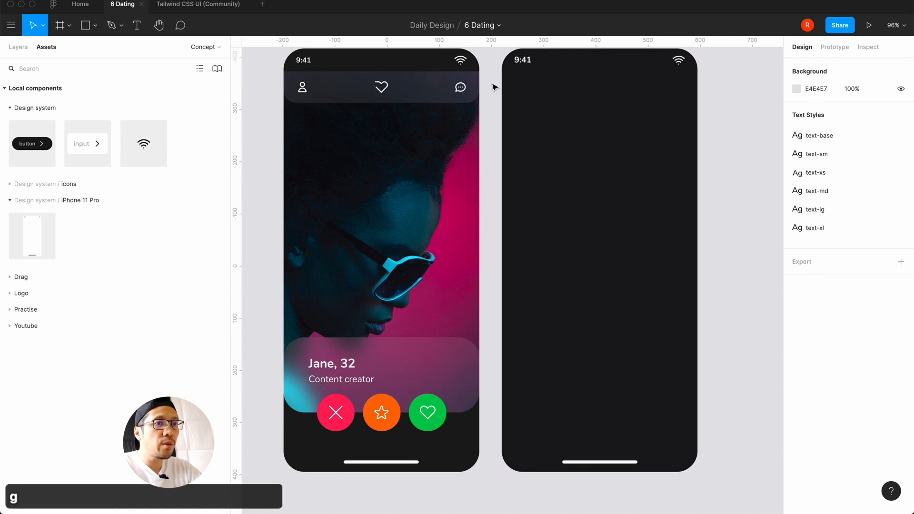
- Detach the iPhone 11 Pro / X - 1 instance from its main component
{"action": "left_click", "coordinate": [557, 107]}
{"action": "left_click", "coordinate": [19, 47]}
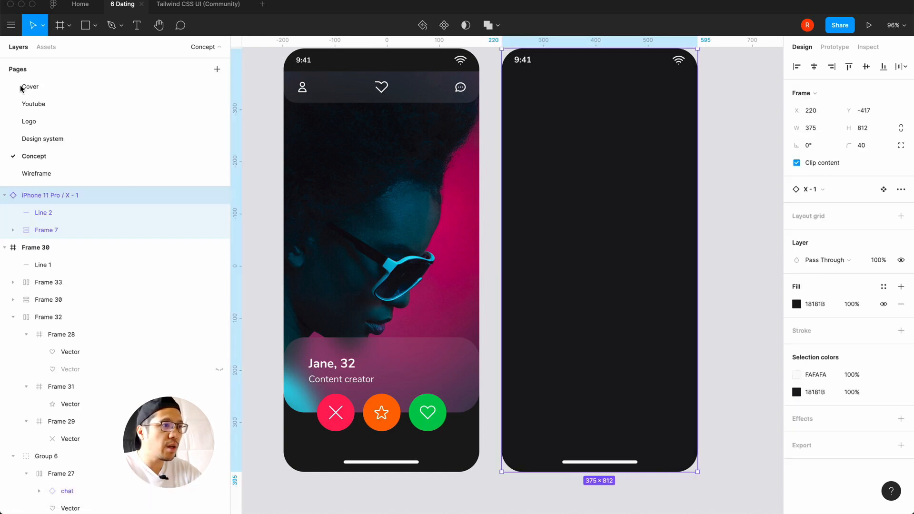
{"action": "right_click", "coordinate": [45, 197]}
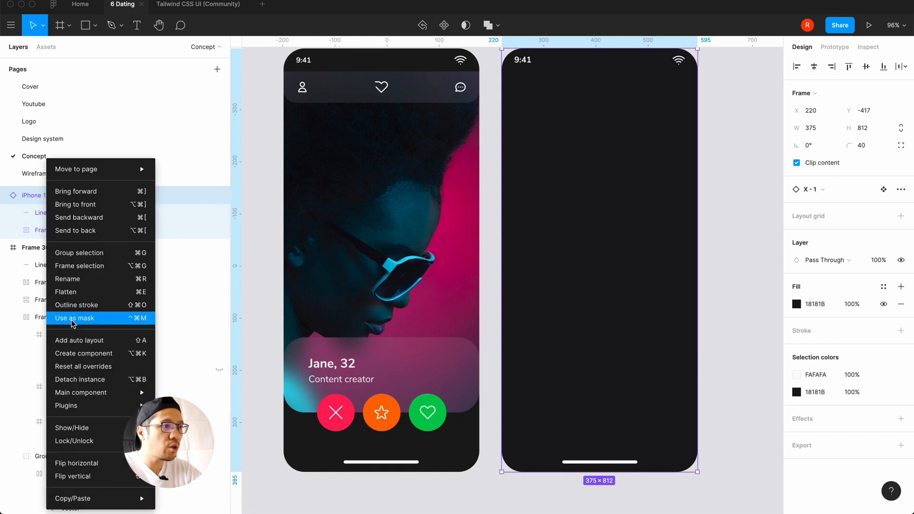
{"action": "left_click", "coordinate": [76, 381]}
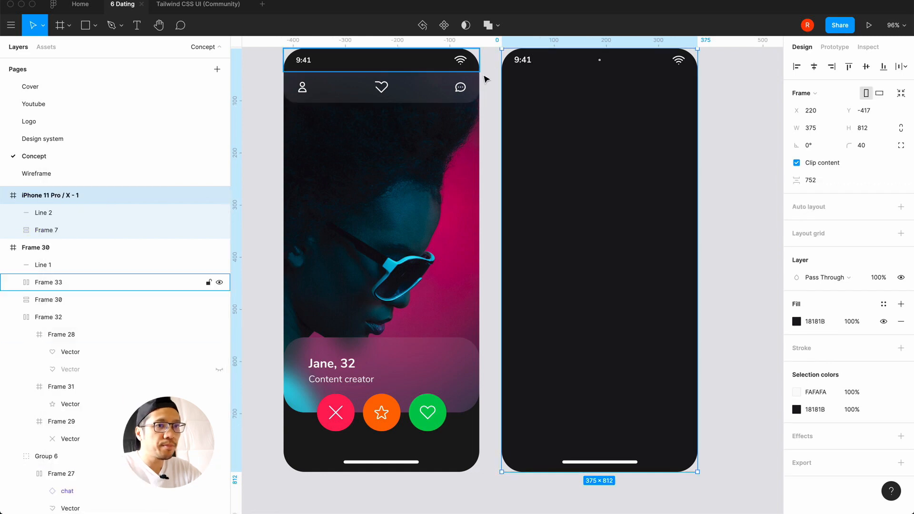
- Place a default 100 × 100 frame inside iPhone 11 Pro / X - 1, near its status bar
{"action": "scroll", "coordinate": [531, 157], "scroll_direction": "up", "scroll_amount": 2}
{"action": "left_click", "coordinate": [531, 157]}
{"action": "key", "text": "g"}
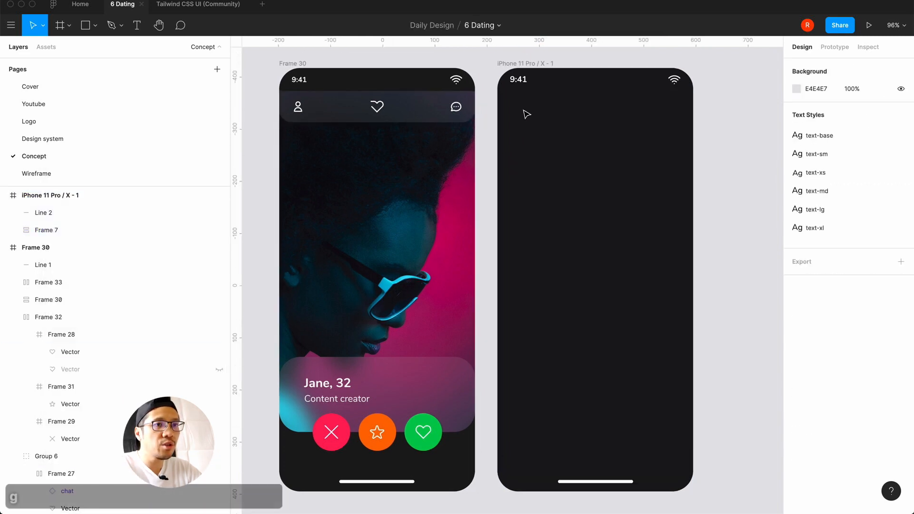
{"action": "key", "text": "a"}
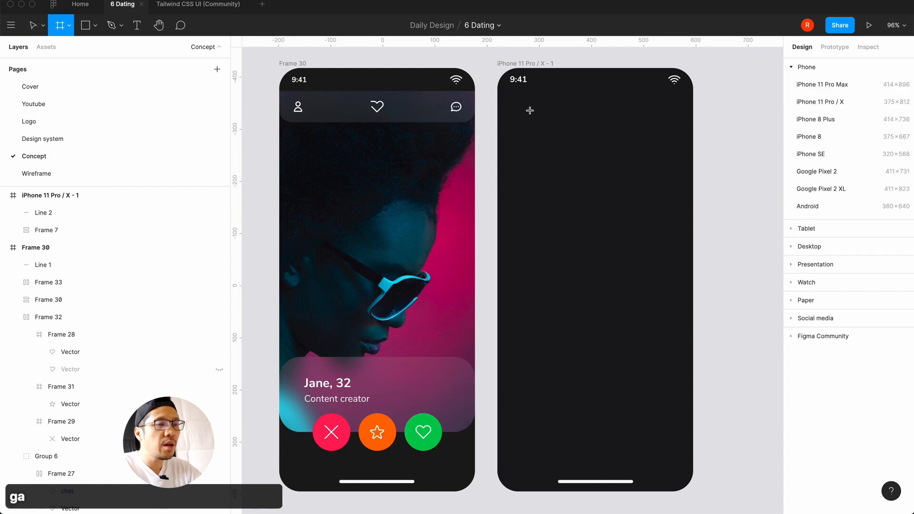
{"action": "left_click", "coordinate": [518, 107]}
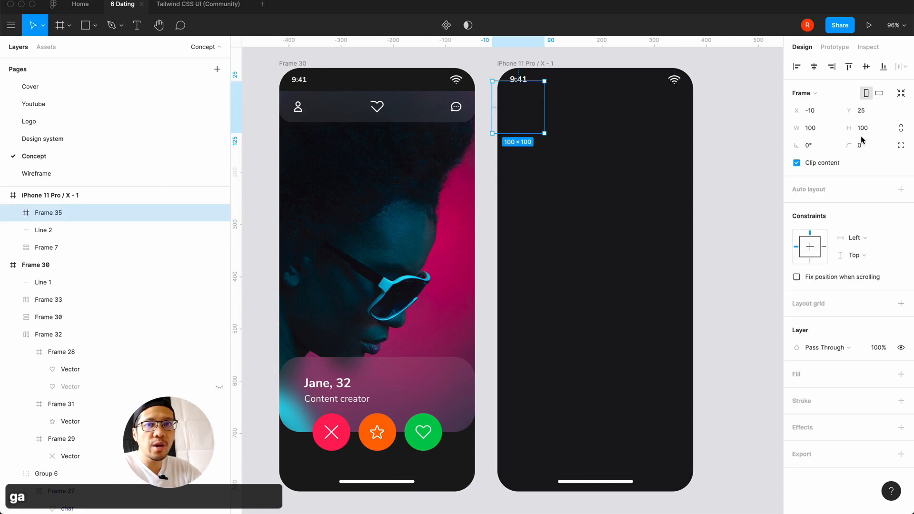
- Set the new frame's width to 375 and align it to the phone screen's left edge
{"action": "left_click", "coordinate": [815, 128]}
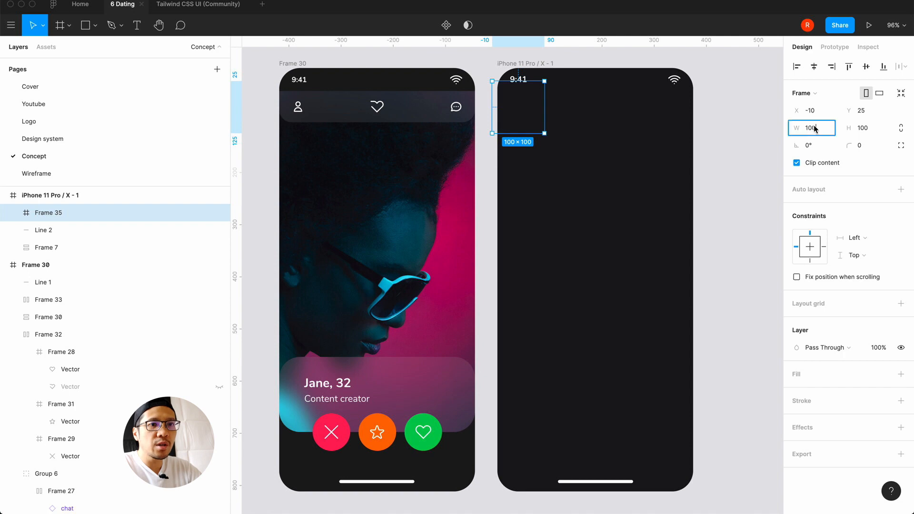
{"action": "type", "text": "375"}
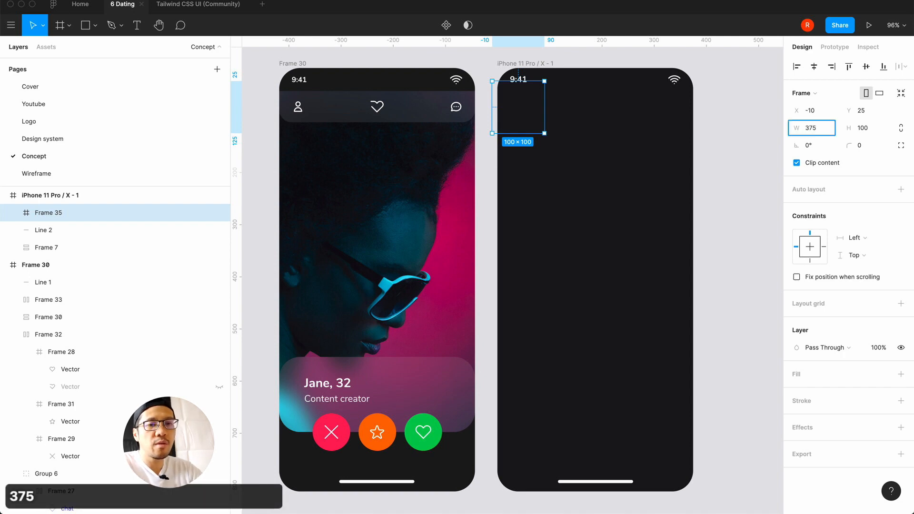
{"action": "key", "text": "Return"}
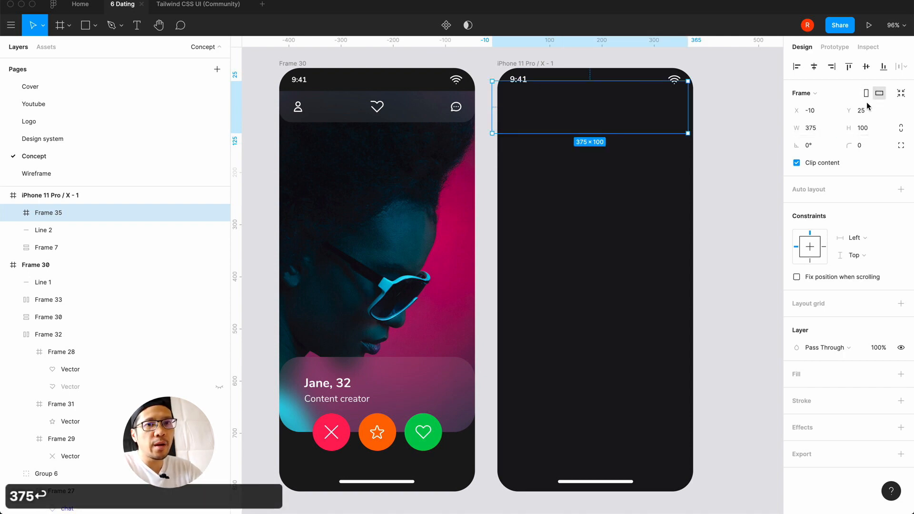
{"action": "left_click", "coordinate": [796, 66]}
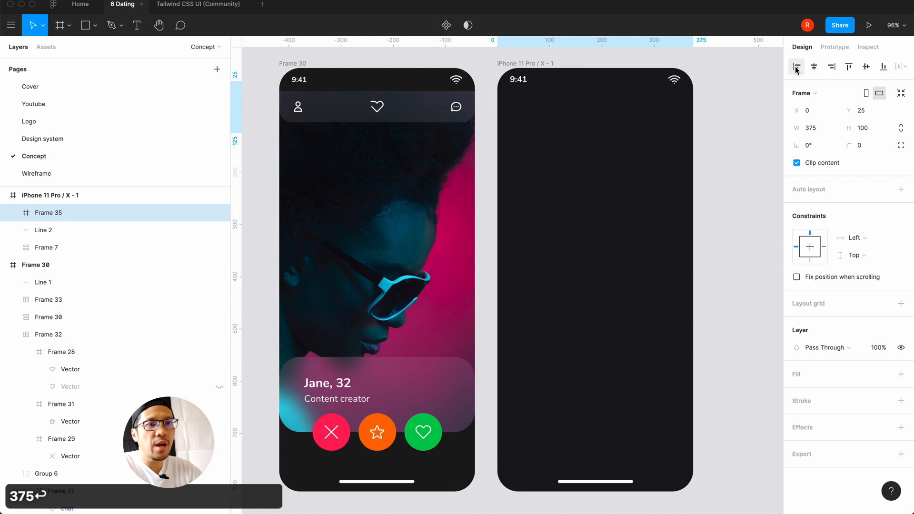
- Set the new frame's height to 52 and move it directly below the status bar at Y 44
{"action": "left_click", "coordinate": [869, 129]}
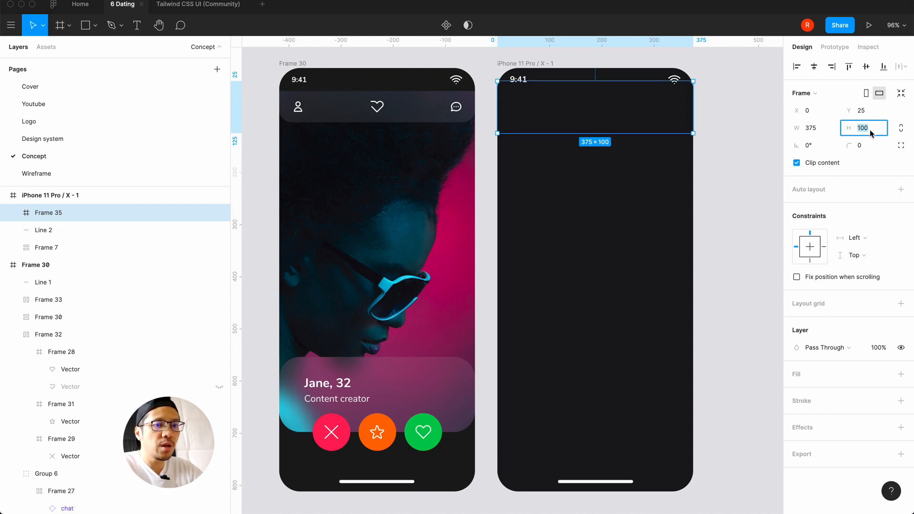
{"action": "type", "text": "44"}
{"action": "key", "text": "Return"}
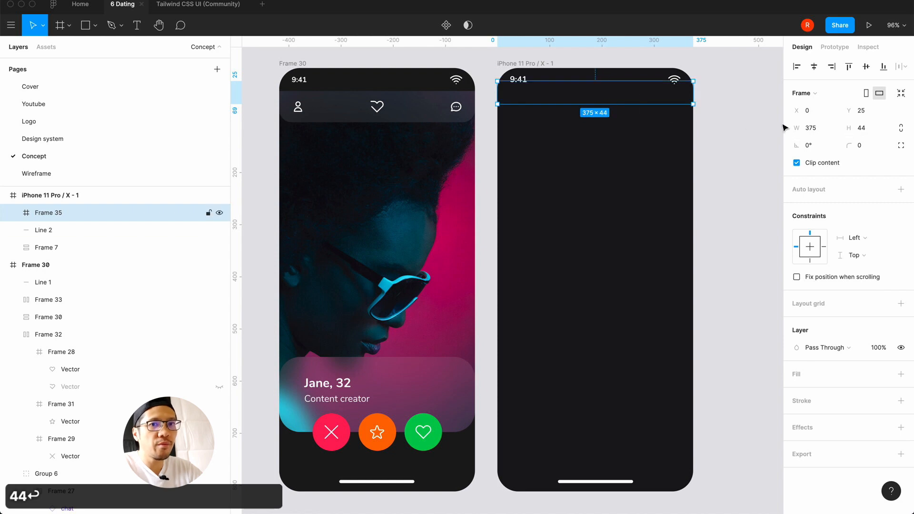
{"action": "left_click", "coordinate": [861, 128]}
{"action": "key", "text": "Right"}
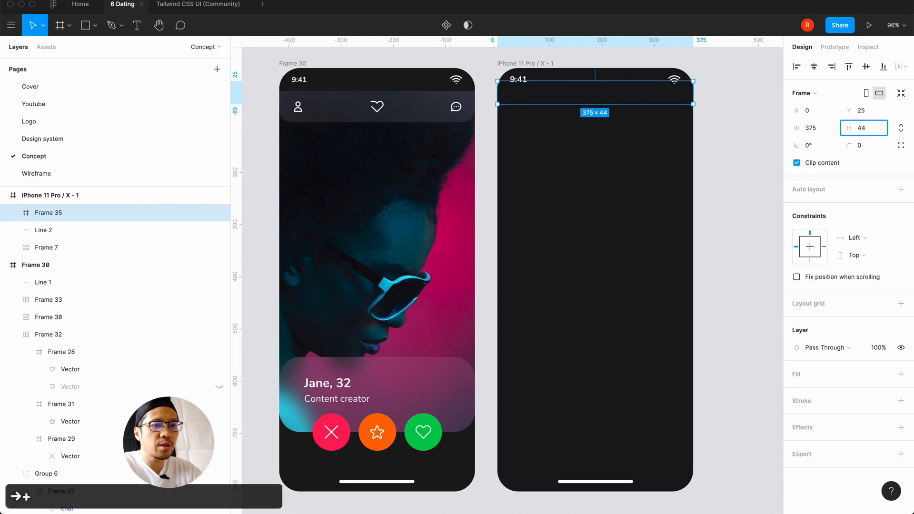
{"action": "type", "text": "+8"}
{"action": "key", "text": "Return"}
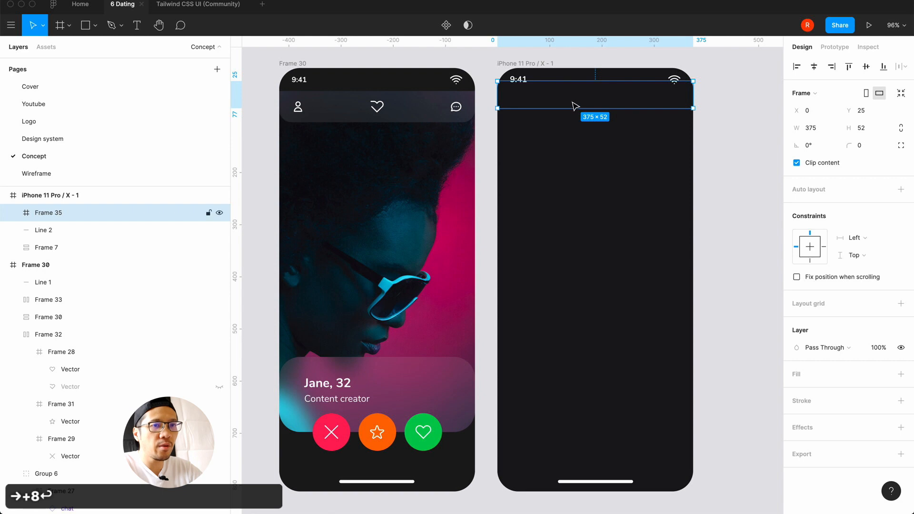
{"action": "left_click_drag", "start_coordinate": [575, 105], "coordinate": [574, 117]}
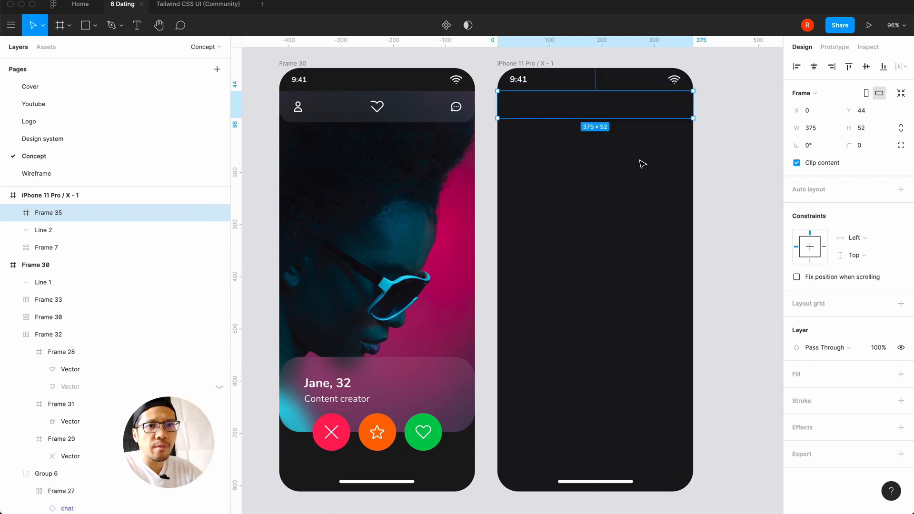
- Set the height of the 375-wide frame below the status bar to 60
{"action": "left_click", "coordinate": [870, 131]}
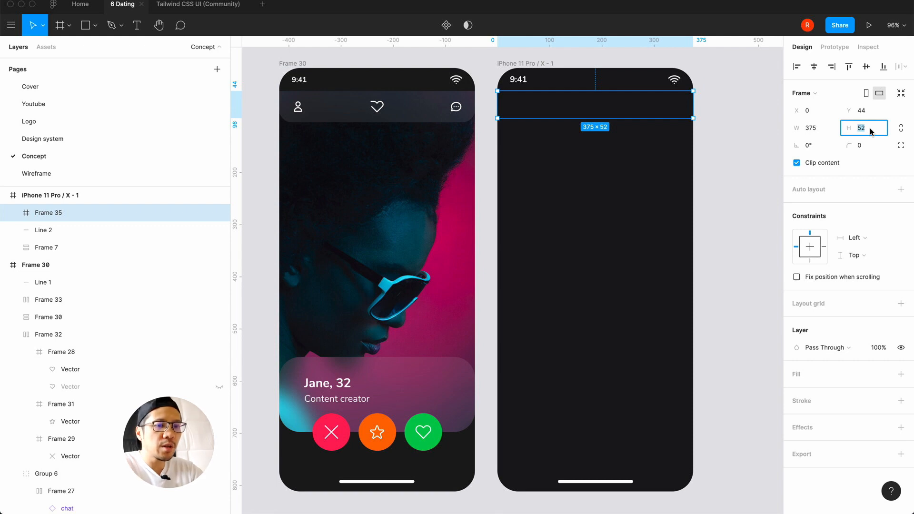
{"action": "type", "text": "60"}
{"action": "key", "text": "Return"}
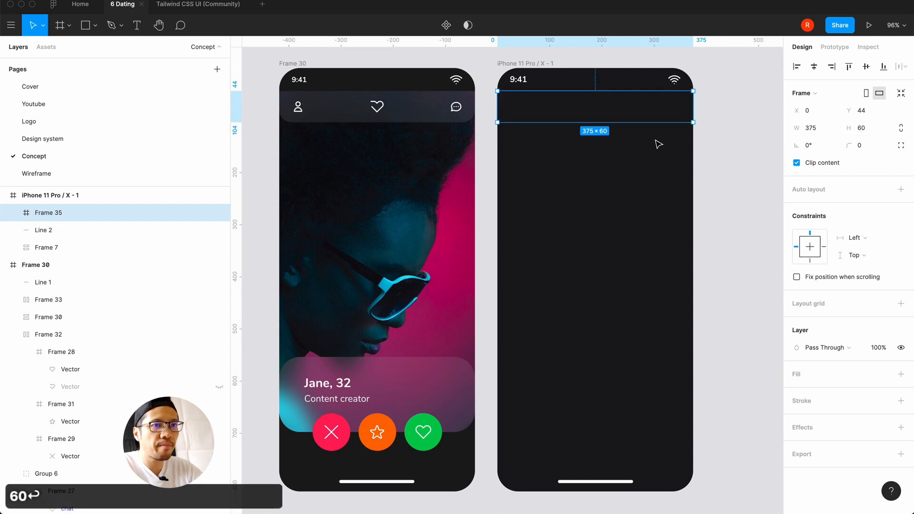
{"action": "left_click", "coordinate": [736, 132]}
{"action": "scroll", "coordinate": [736, 131], "scroll_direction": "up", "scroll_amount": 5}
{"action": "scroll", "coordinate": [735, 133], "scroll_direction": "right", "scroll_amount": 3}
{"action": "scroll", "coordinate": [571, 161], "scroll_direction": "up", "scroll_amount": 5}
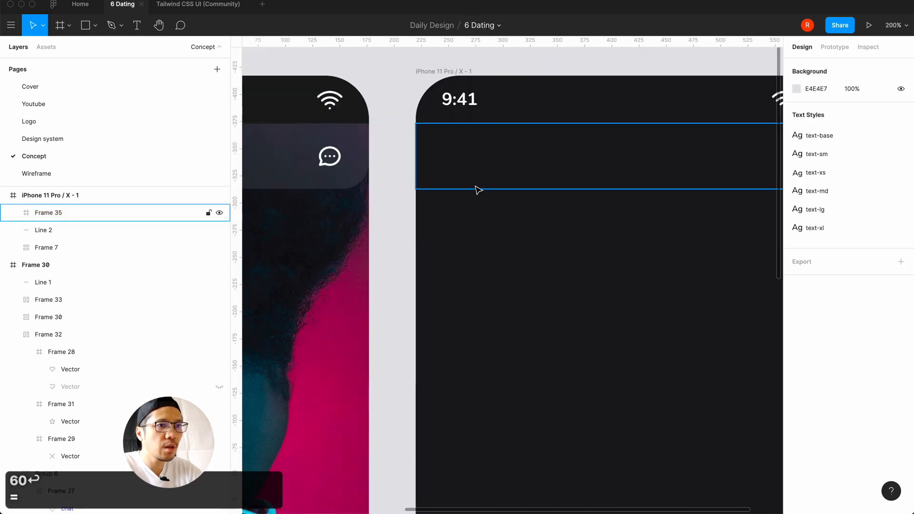
{"action": "key", "text": "minus"}
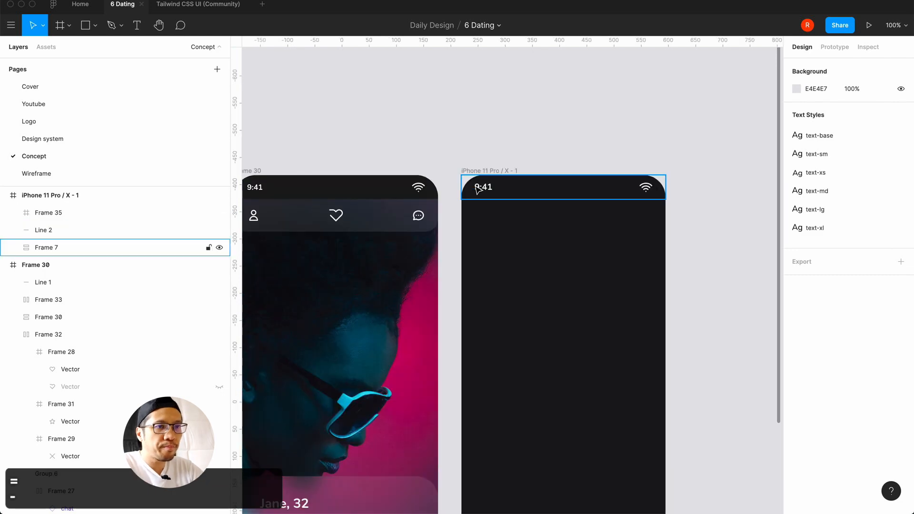
{"action": "left_click", "coordinate": [533, 218]}
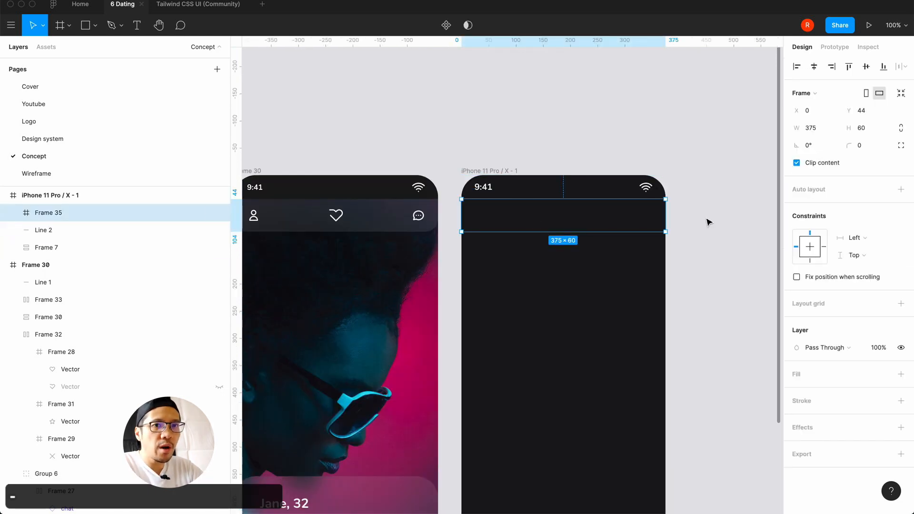
{"action": "left_click", "coordinate": [716, 203]}
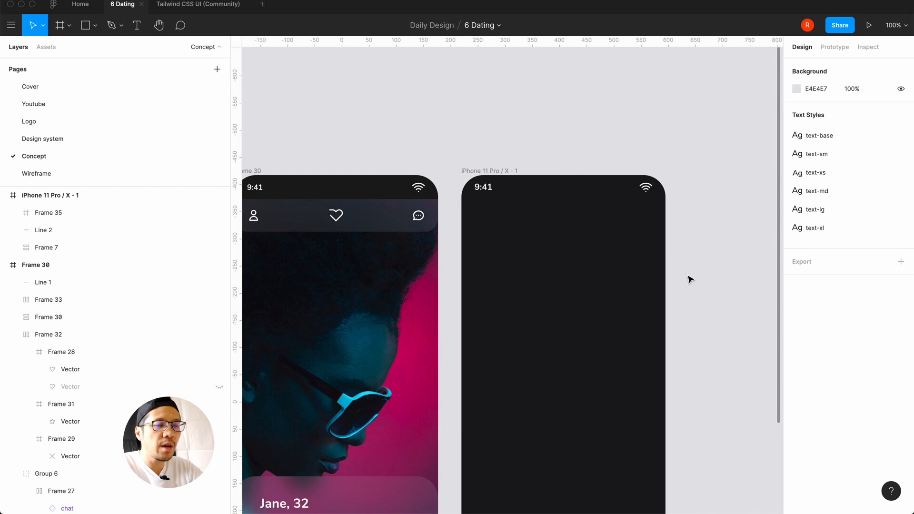
- Rename the 375 × 60 frame inside iPhone 11 Pro / X - 1 as nav
{"action": "scroll", "coordinate": [691, 279], "scroll_direction": "left", "scroll_amount": 2}
{"action": "scroll", "coordinate": [691, 279], "scroll_direction": "down", "scroll_amount": 1}
{"action": "left_click", "coordinate": [630, 204]}
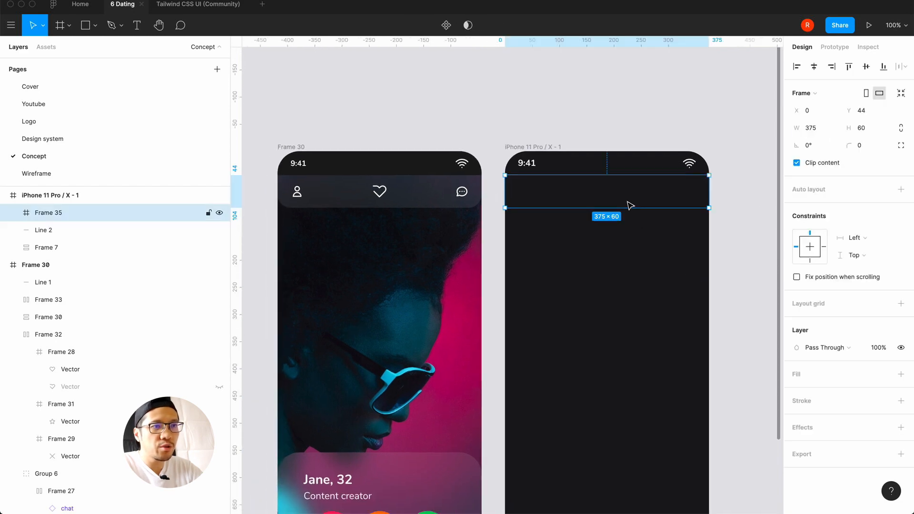
{"action": "double_click", "coordinate": [44, 212]}
{"action": "type", "text": "nav"}
{"action": "key", "text": "Return"}
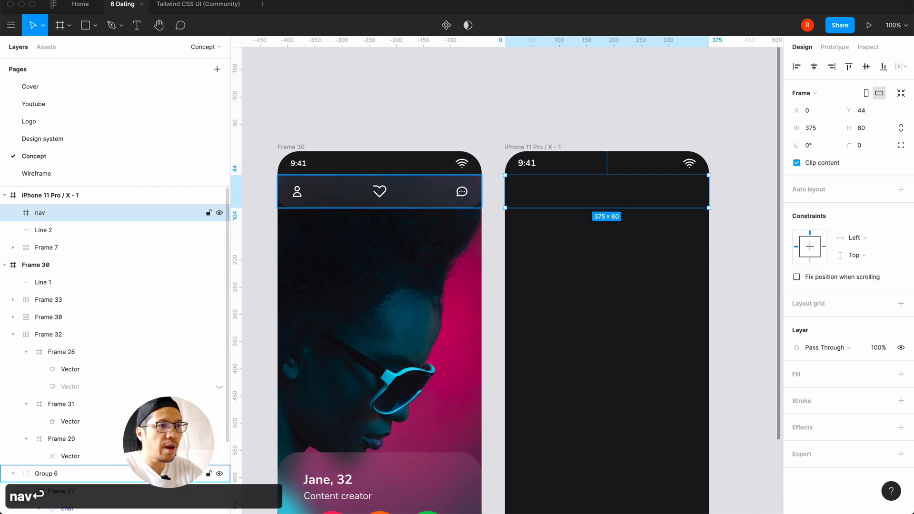
- Open the Design system page and bring its logo and icon row into view
{"action": "left_click", "coordinate": [395, 103]}
{"action": "left_click", "coordinate": [528, 190]}
{"action": "key", "text": "minus"}
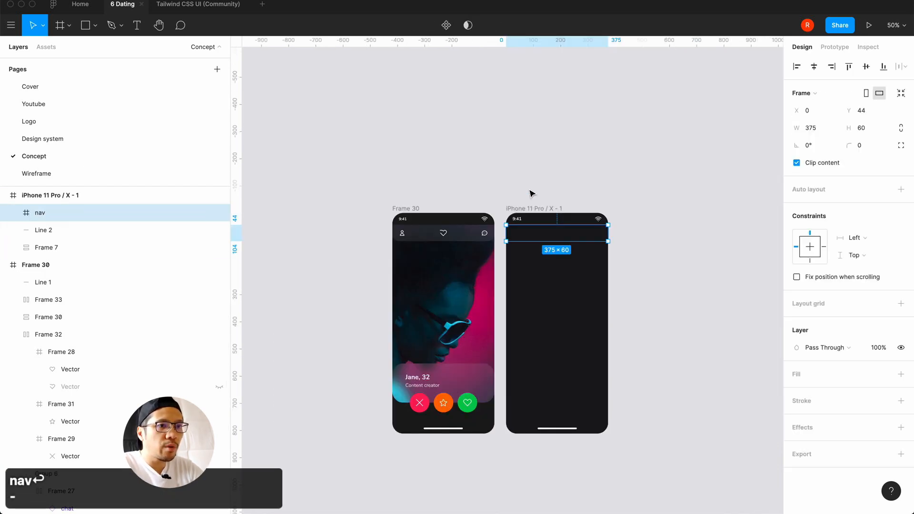
{"action": "left_click", "coordinate": [446, 139]}
{"action": "key", "text": "equal"}
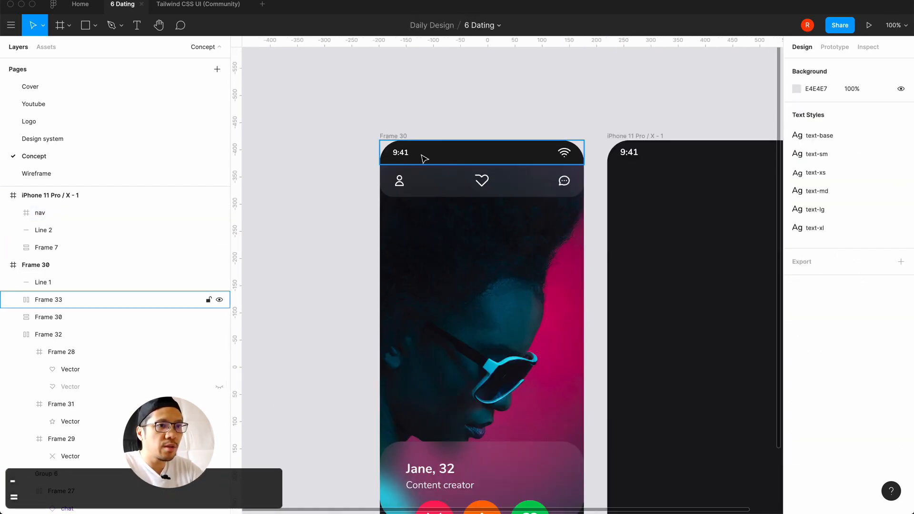
{"action": "left_click", "coordinate": [81, 139]}
{"action": "scroll", "coordinate": [477, 252], "scroll_direction": "right", "scroll_amount": 5}
{"action": "scroll", "coordinate": [477, 252], "scroll_direction": "up", "scroll_amount": 5}
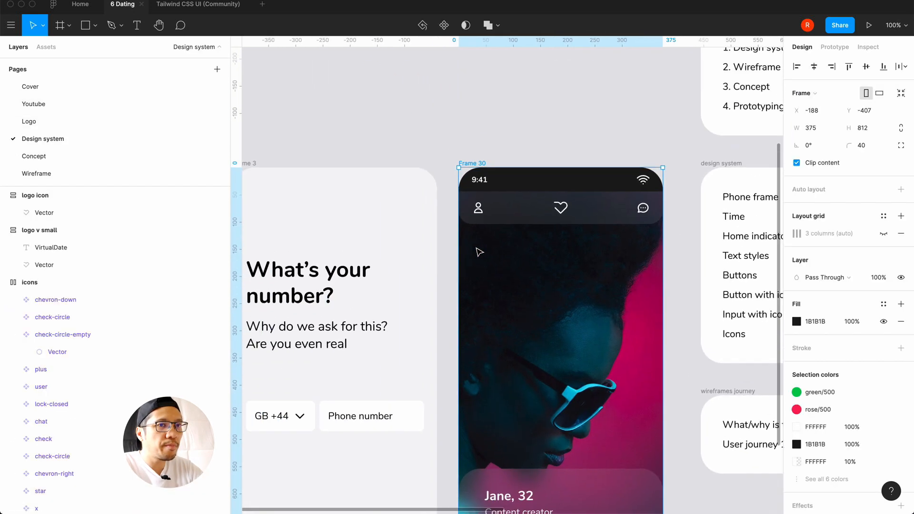
{"action": "scroll", "coordinate": [477, 252], "scroll_direction": "up", "scroll_amount": 10}
{"action": "scroll", "coordinate": [477, 252], "scroll_direction": "right", "scroll_amount": 2}
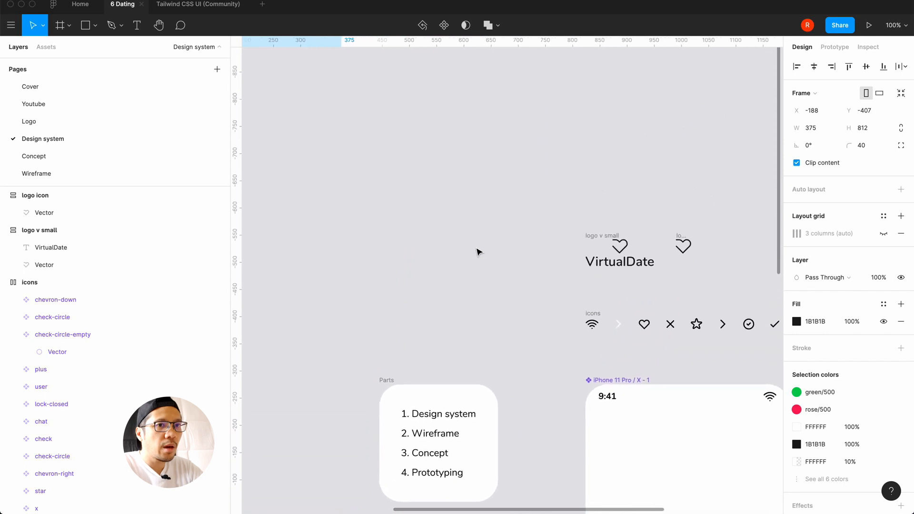
- Copy the logo icon on its own from the Design system page
{"action": "left_click", "coordinate": [686, 256]}
{"action": "key", "text": "super+c"}
{"action": "left_click", "coordinate": [477, 168]}
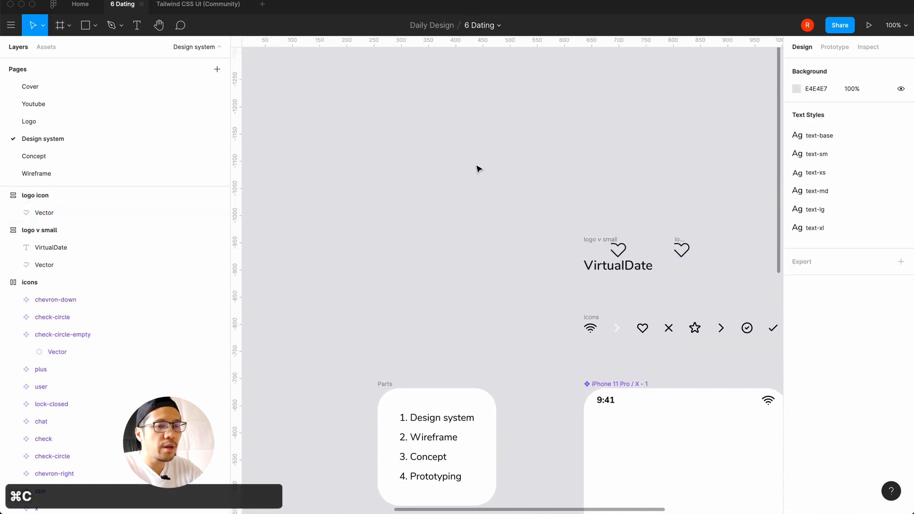
- Copy the user and chat icons together with the heart-shaped logo icon from the Design system page
{"action": "scroll", "coordinate": [477, 168], "scroll_direction": "down", "scroll_amount": 3}
{"action": "scroll", "coordinate": [477, 168], "scroll_direction": "right", "scroll_amount": 5}
{"action": "scroll", "coordinate": [479, 168], "scroll_direction": "right", "scroll_amount": 3}
{"action": "scroll", "coordinate": [478, 168], "scroll_direction": "down", "scroll_amount": 1}
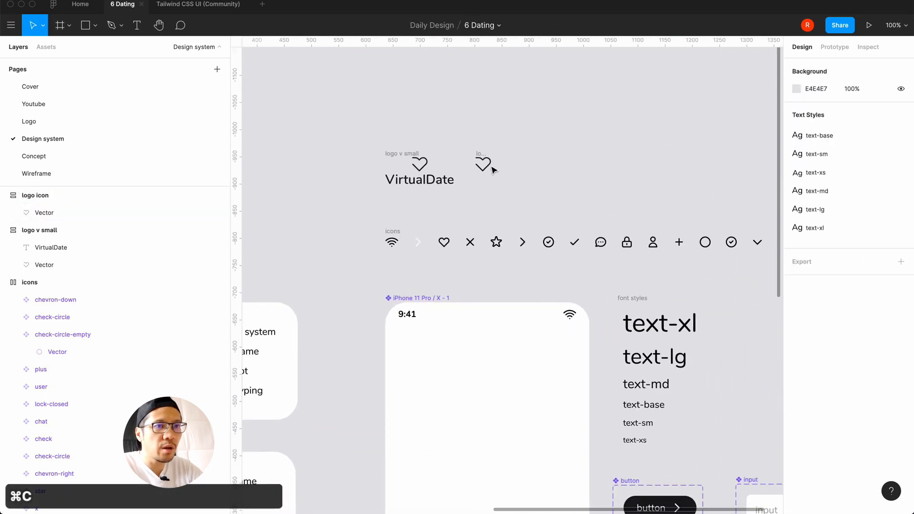
{"action": "left_click", "coordinate": [492, 167]}
{"action": "scroll", "coordinate": [587, 204], "scroll_direction": "right", "scroll_amount": 2}
{"action": "scroll", "coordinate": [586, 203], "scroll_direction": "down", "scroll_amount": 1}
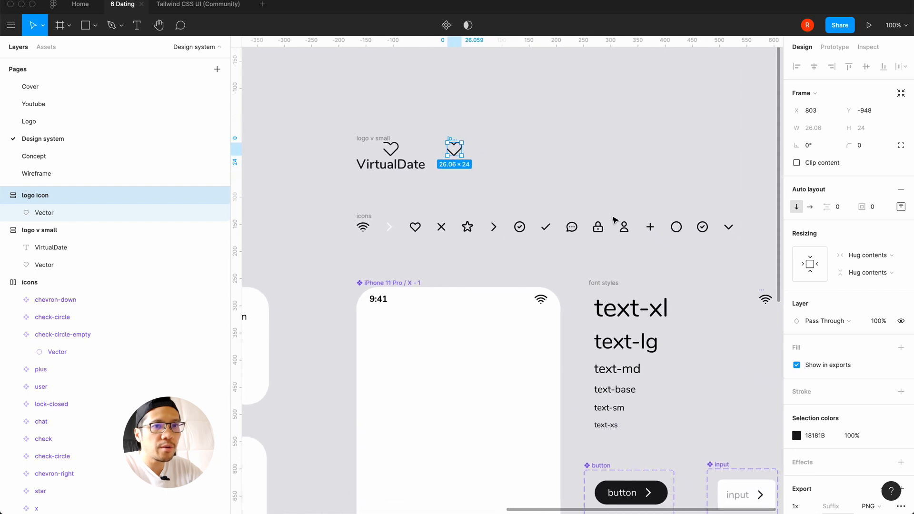
{"action": "double_click", "coordinate": [623, 227]}
{"action": "double_click", "coordinate": [574, 228]}
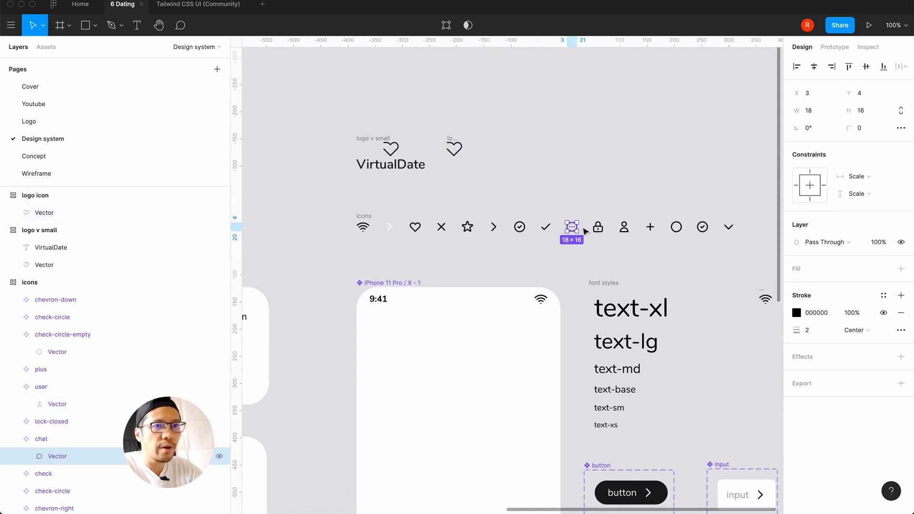
{"action": "left_click", "coordinate": [623, 227]}
{"action": "left_click", "coordinate": [572, 227], "text": "shift"}
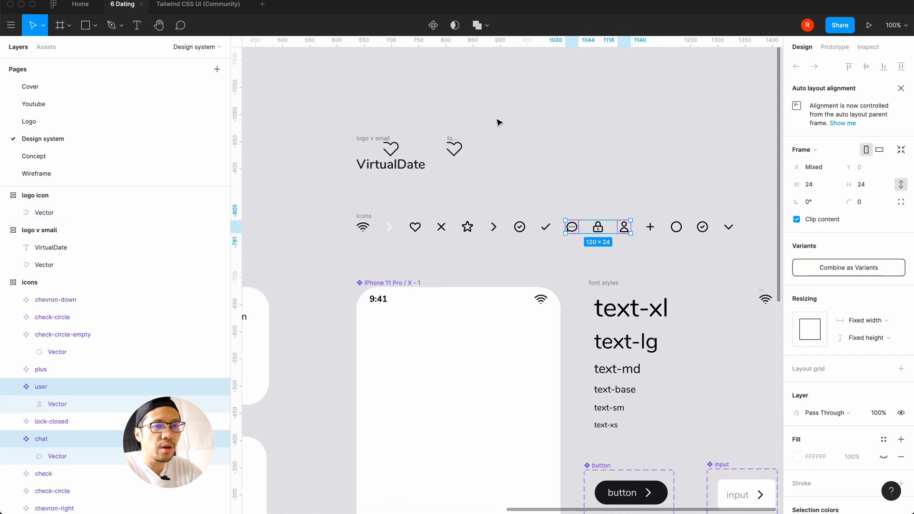
{"action": "left_click", "coordinate": [453, 149], "text": "shift"}
{"action": "key", "text": "super+c"}
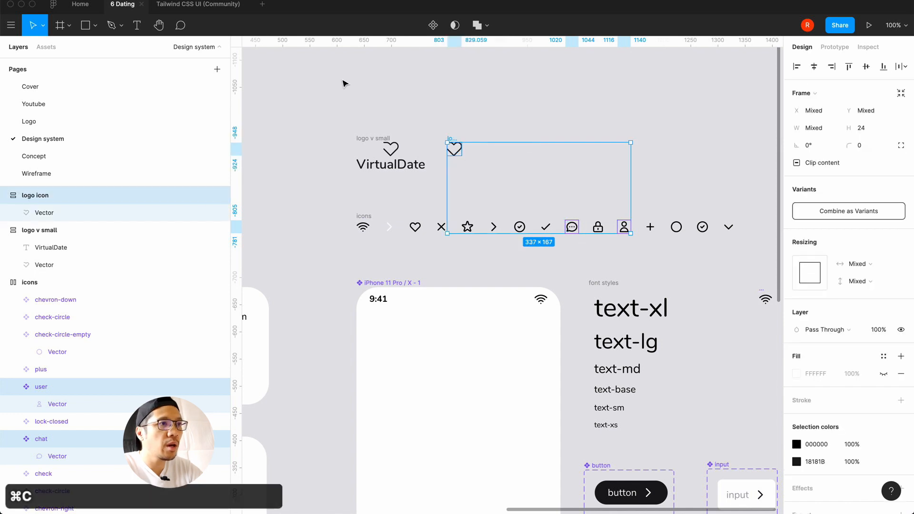
- Paste the copied logo, user and chat icons into iPhone 11 Pro / X - 1 on the Concept page
{"action": "left_click", "coordinate": [42, 156]}
{"action": "scroll", "coordinate": [431, 199], "scroll_direction": "right", "scroll_amount": 5}
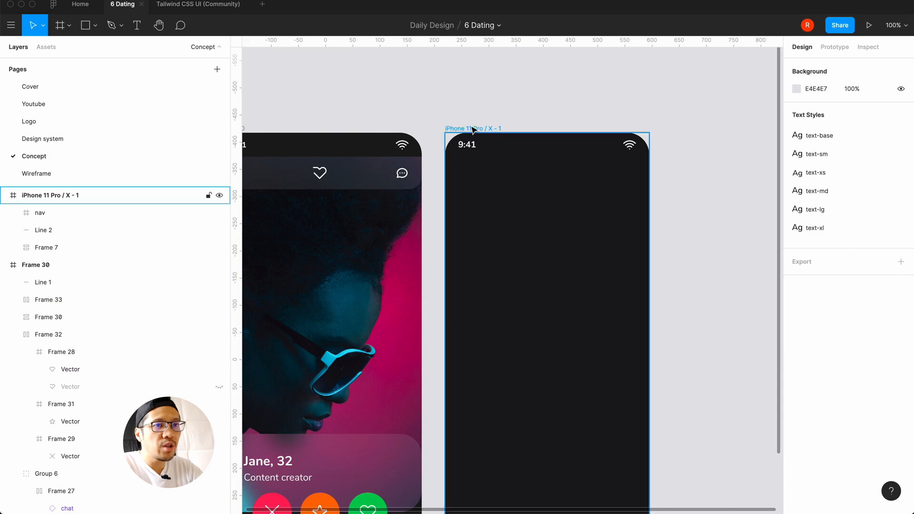
{"action": "left_click", "coordinate": [518, 232]}
{"action": "key", "text": "super+v"}
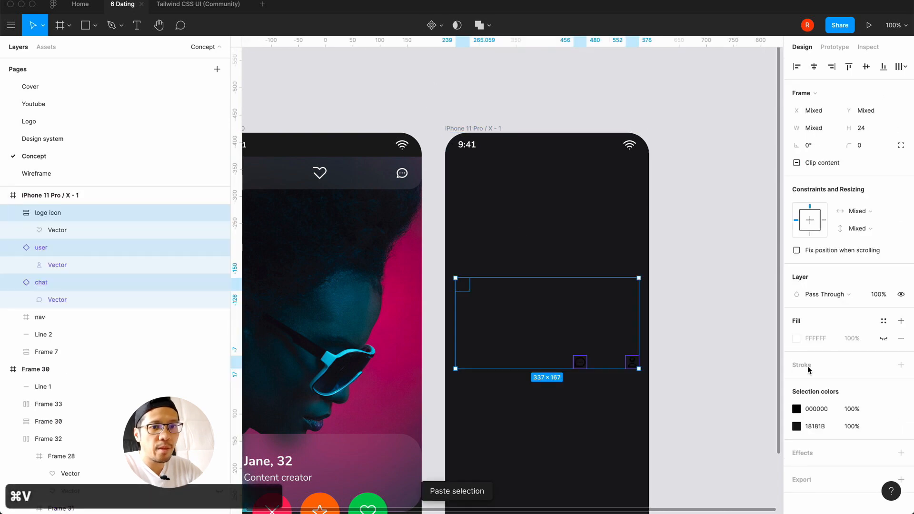
- Recolor the pasted user and chat icons and the logo icon's stroke to FAFAFA from the TailwindCSS colors
{"action": "left_click", "coordinate": [796, 409]}
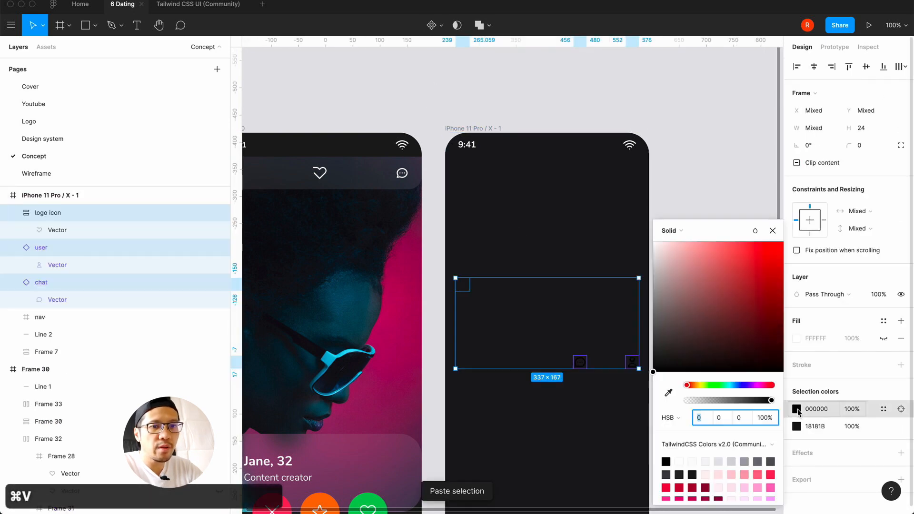
{"action": "left_click", "coordinate": [692, 460]}
{"action": "key", "text": "Escape"}
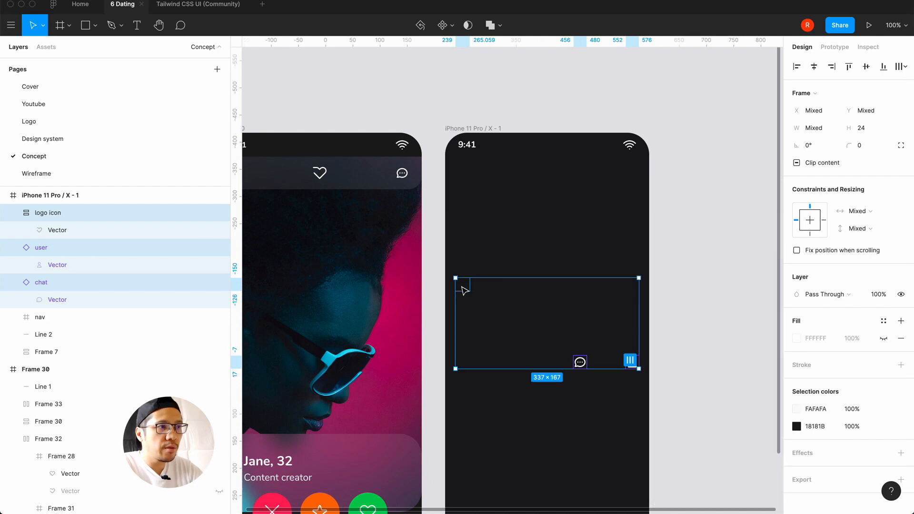
{"action": "left_click", "coordinate": [55, 230]}
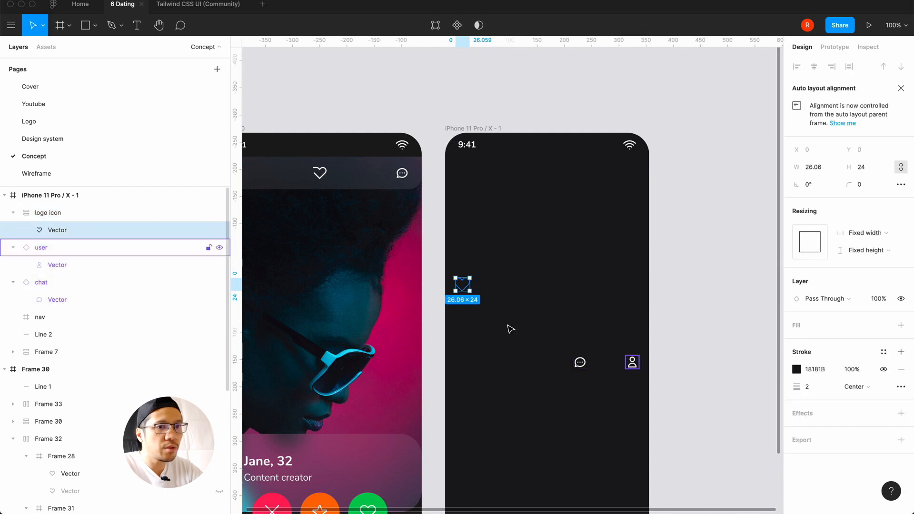
{"action": "left_click", "coordinate": [796, 369]}
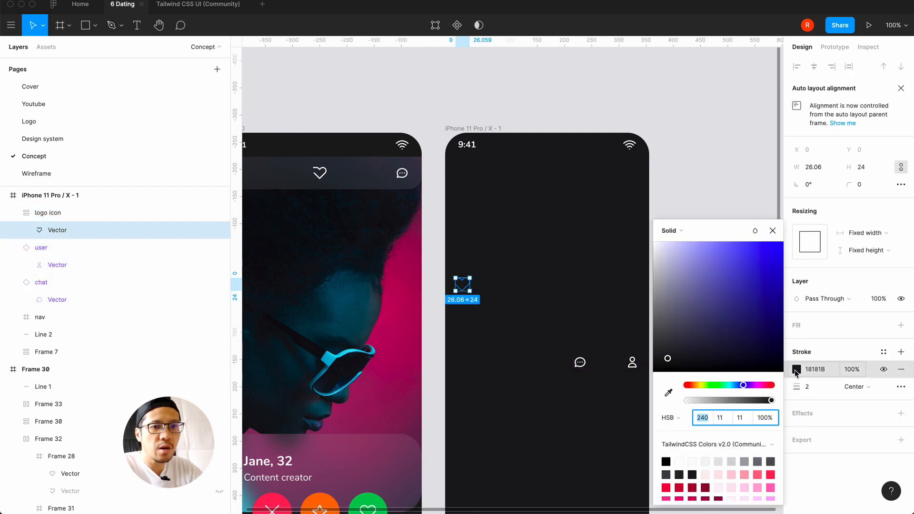
{"action": "left_click", "coordinate": [691, 460]}
{"action": "left_click", "coordinate": [771, 233]}
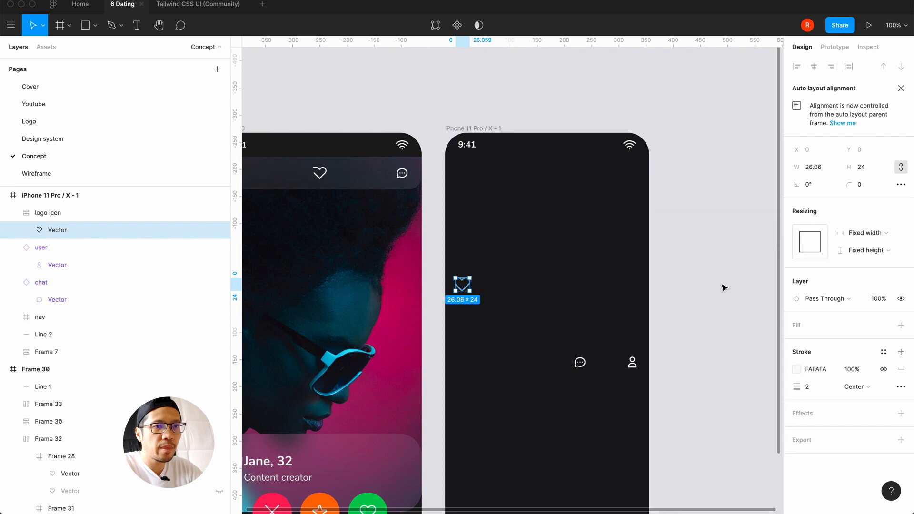
{"action": "left_click", "coordinate": [520, 302]}
- Combine the pasted logo, chat and user icons into a single auto layout row
{"action": "left_click", "coordinate": [469, 285]}
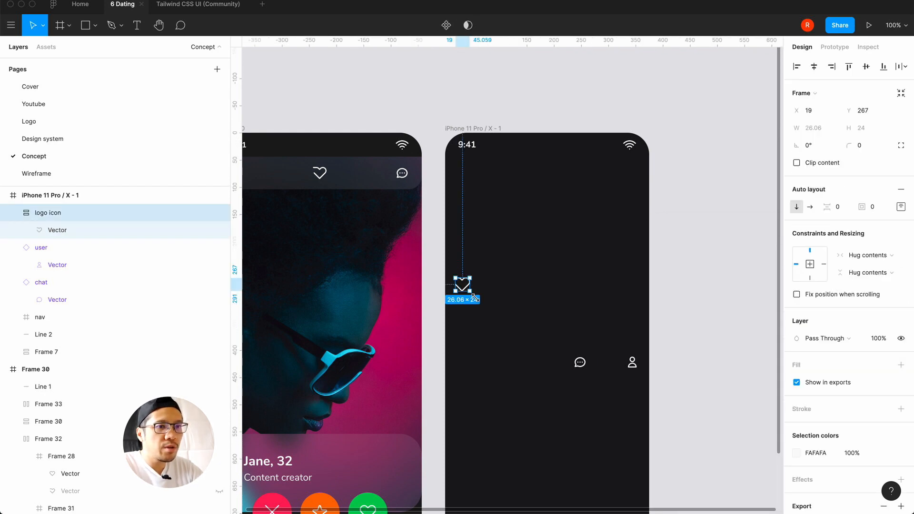
{"action": "left_click", "coordinate": [580, 362], "text": "shift"}
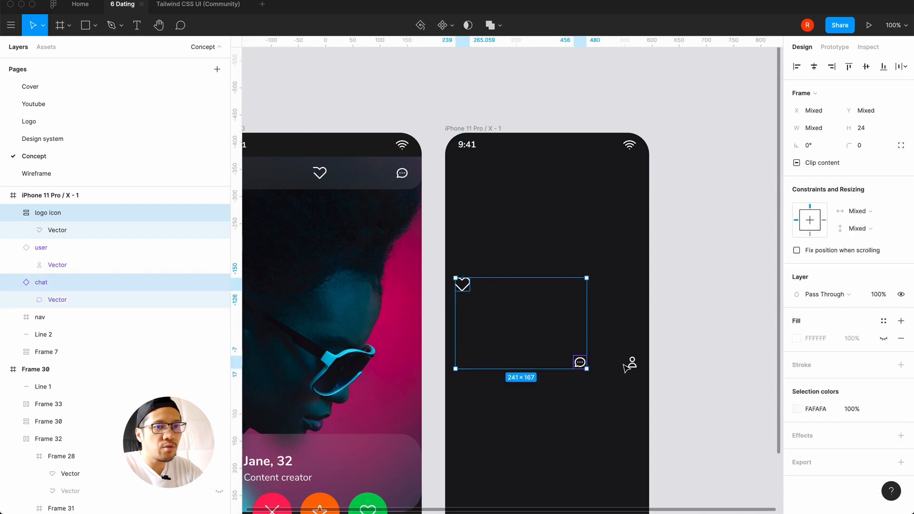
{"action": "left_click", "coordinate": [632, 362], "text": "shift"}
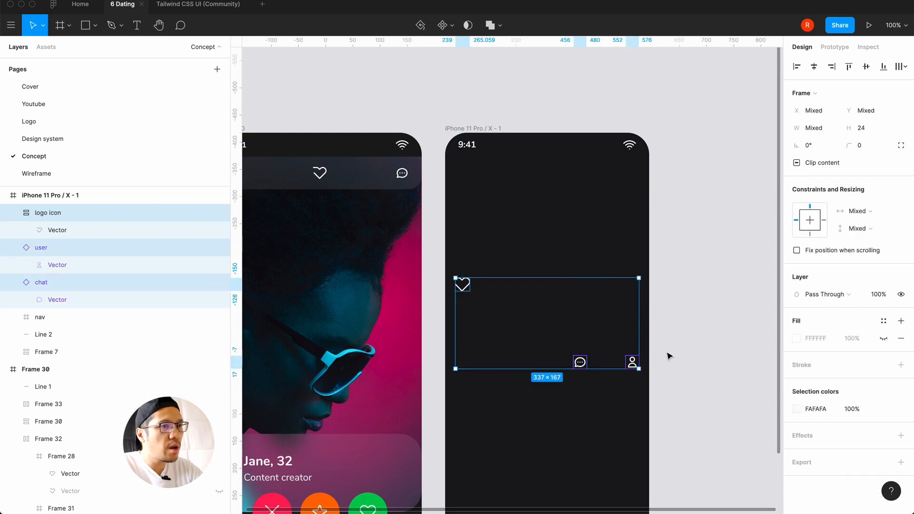
{"action": "key", "text": "shift+a"}
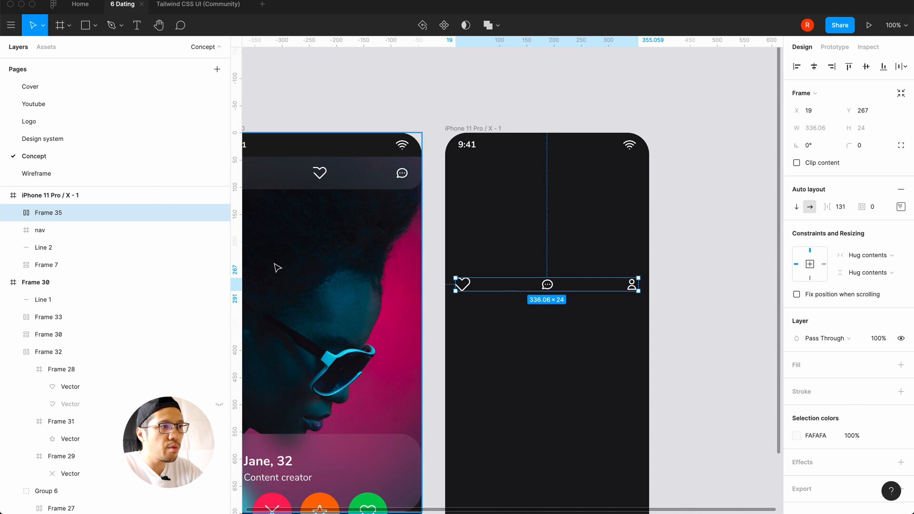
- Nest the icon row inside the nav frame and center it vertically there
{"action": "left_click_drag", "start_coordinate": [50, 214], "coordinate": [50, 231]}
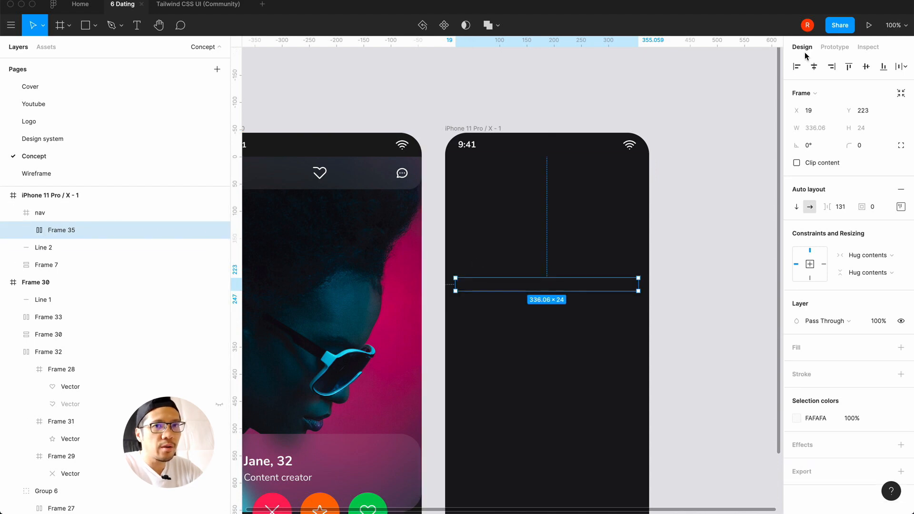
{"action": "left_click", "coordinate": [865, 66]}
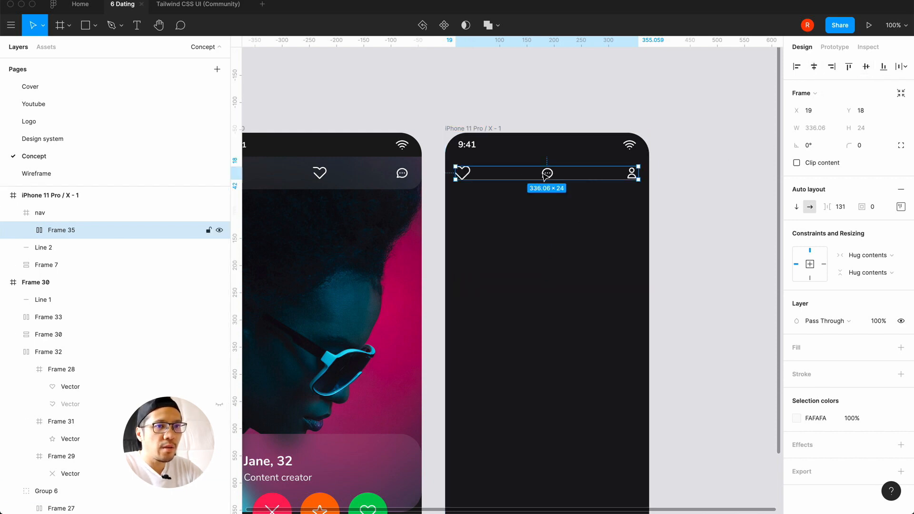
- Reorder the nav icons by shifting the logo icon to the middle, then the user icon to the first position
{"action": "left_click", "coordinate": [463, 171]}
{"action": "left_click_drag", "start_coordinate": [463, 171], "coordinate": [552, 172]}
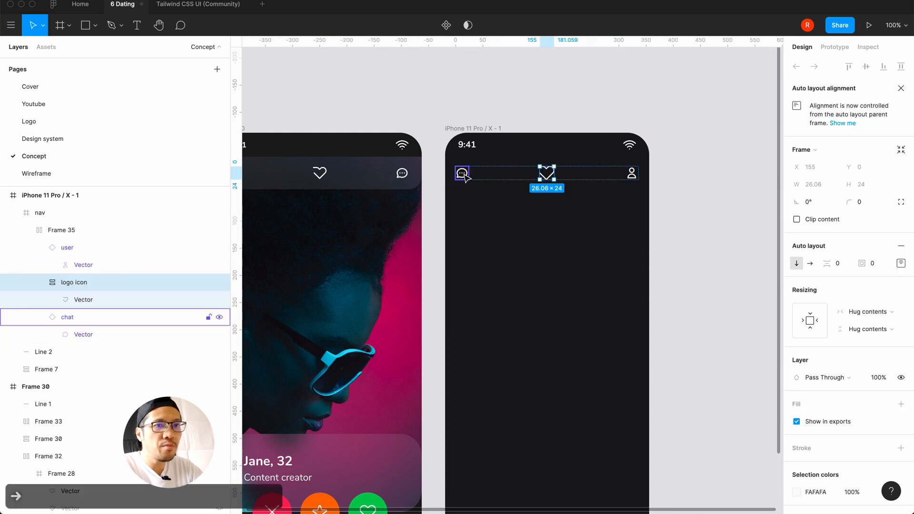
{"action": "left_click", "coordinate": [694, 186]}
{"action": "double_click", "coordinate": [633, 178]}
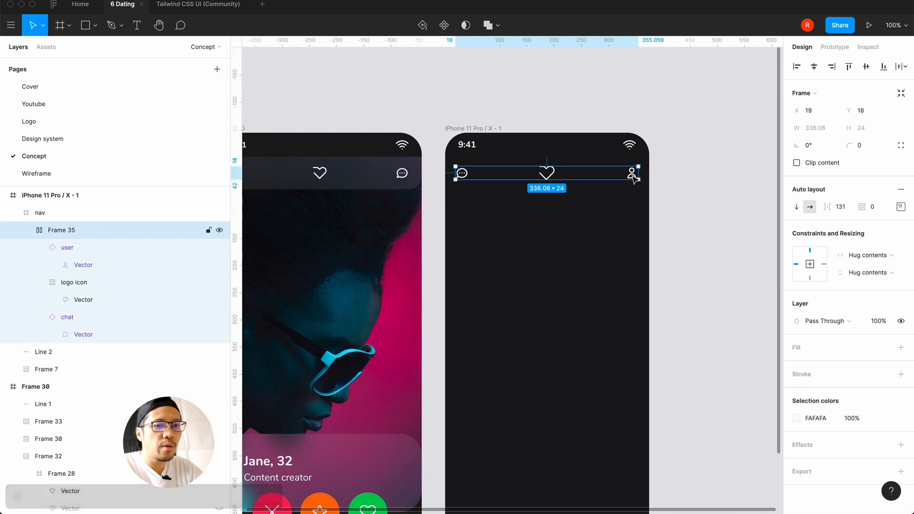
{"action": "left_click", "coordinate": [633, 178]}
{"action": "key", "text": "Left"}
{"action": "key", "text": "Left"}
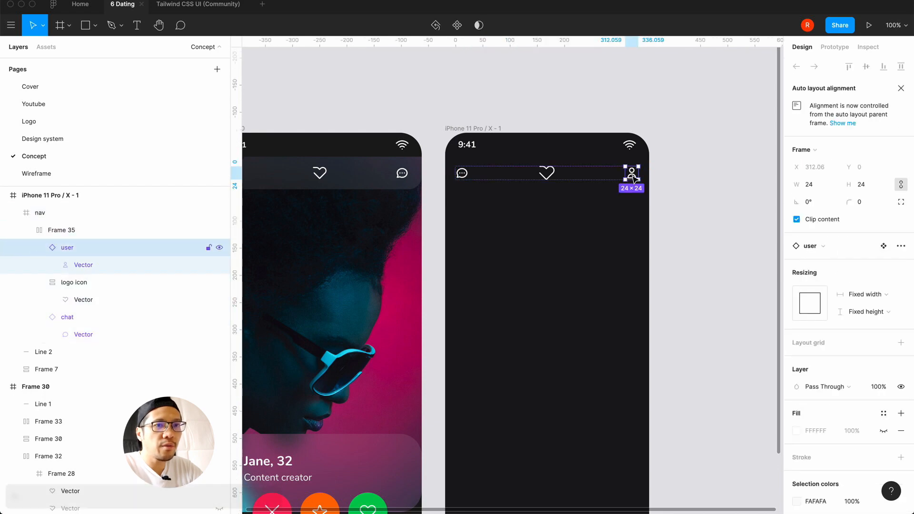
{"action": "left_click", "coordinate": [693, 257]}
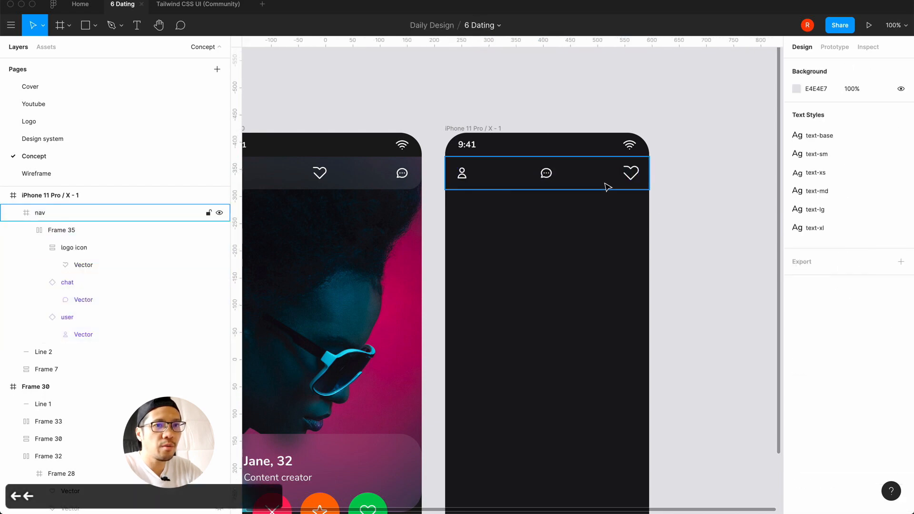
- Set the nav icon row's auto layout spacing to Space between
{"action": "left_click", "coordinate": [608, 185]}
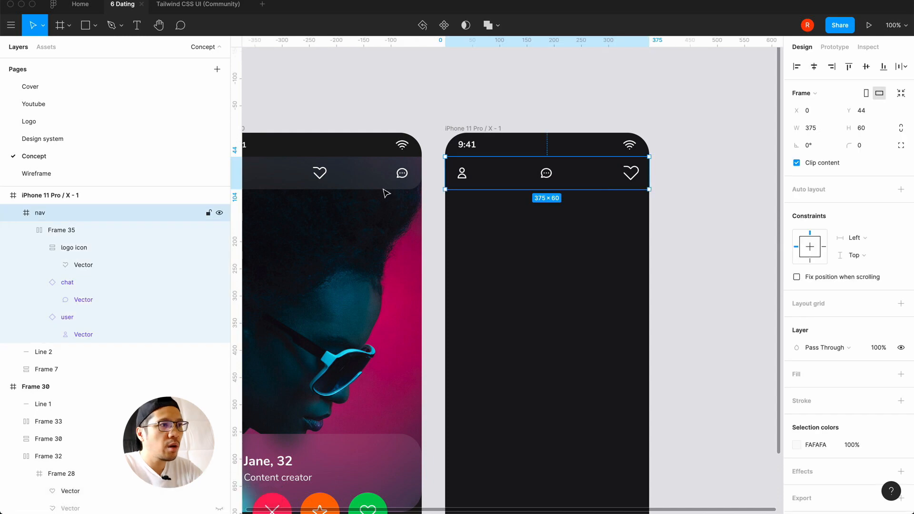
{"action": "left_click", "coordinate": [64, 230]}
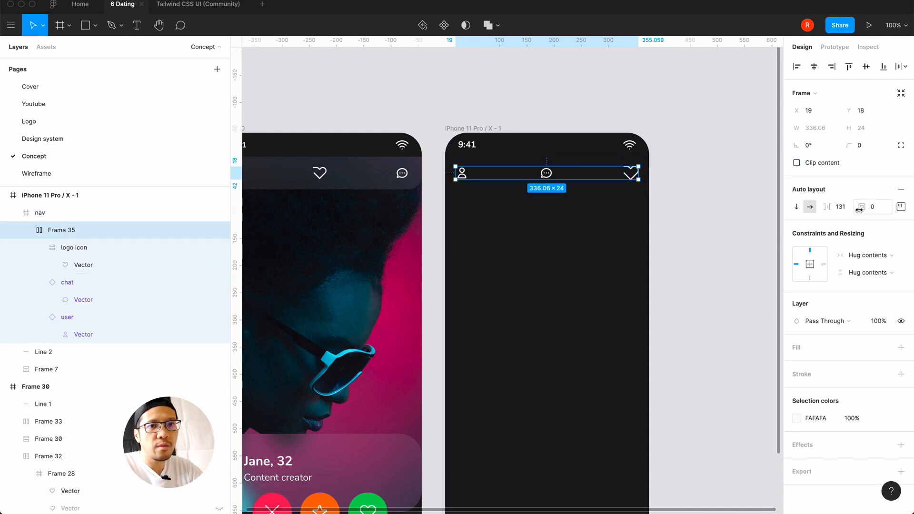
{"action": "left_click", "coordinate": [899, 208]}
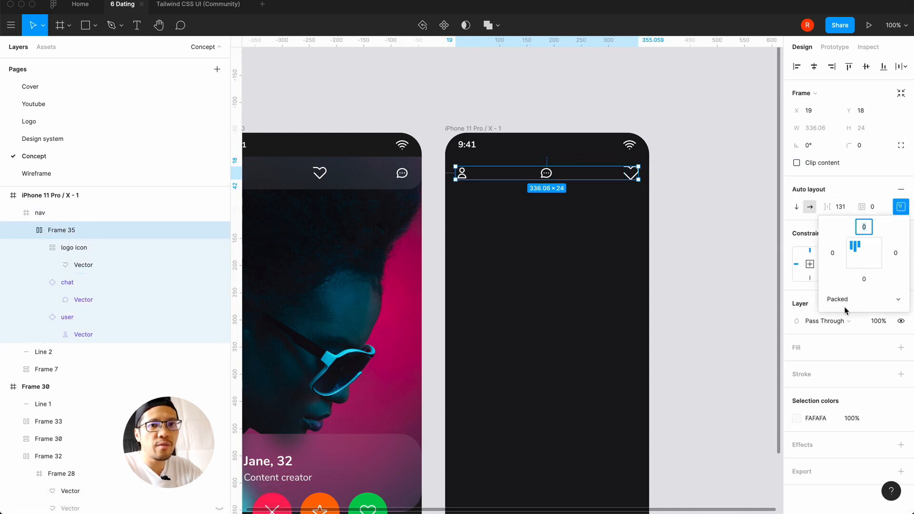
{"action": "left_click", "coordinate": [854, 295]}
{"action": "left_click", "coordinate": [857, 311]}
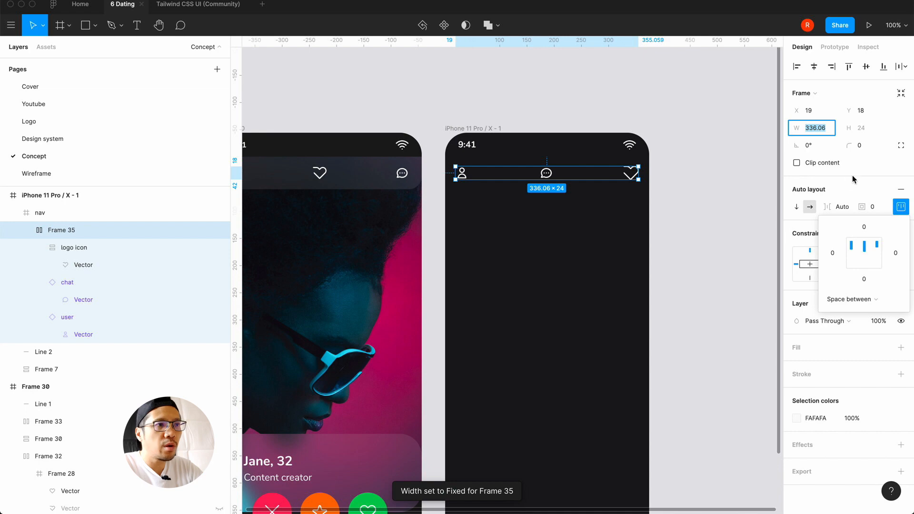
{"action": "key", "text": "Escape"}
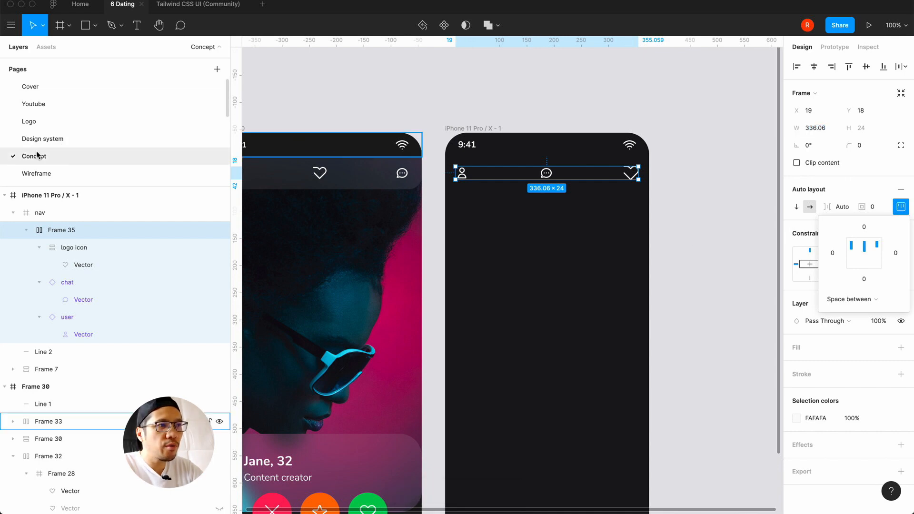
{"action": "left_click", "coordinate": [65, 217]}
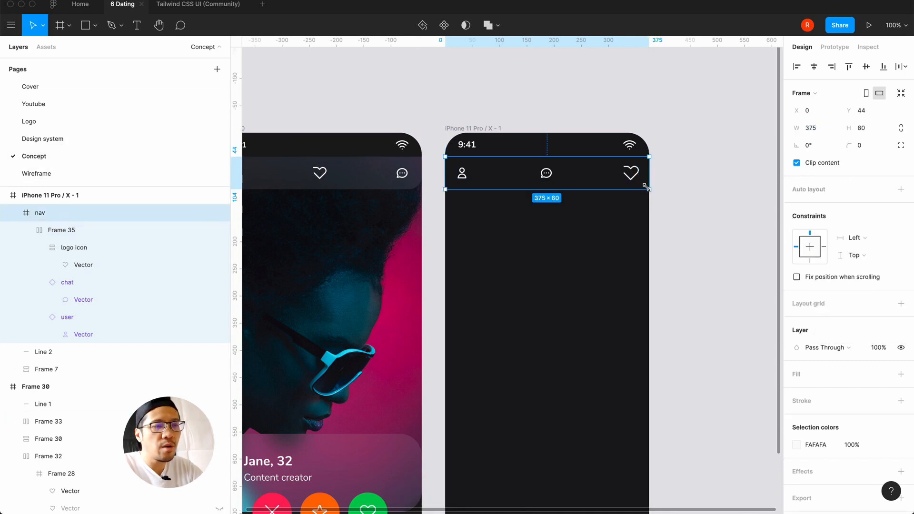
{"action": "left_click", "coordinate": [84, 230]}
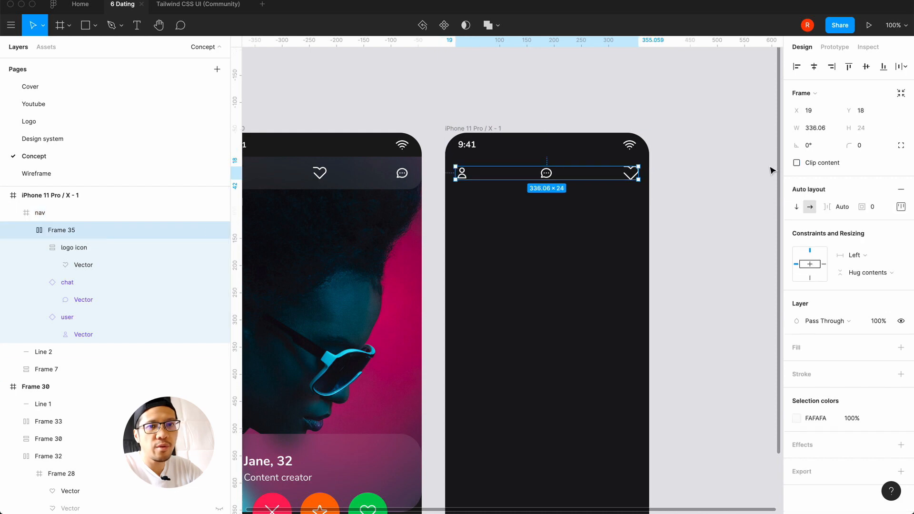
{"action": "left_click", "coordinate": [864, 255]}
{"action": "left_click", "coordinate": [723, 204]}
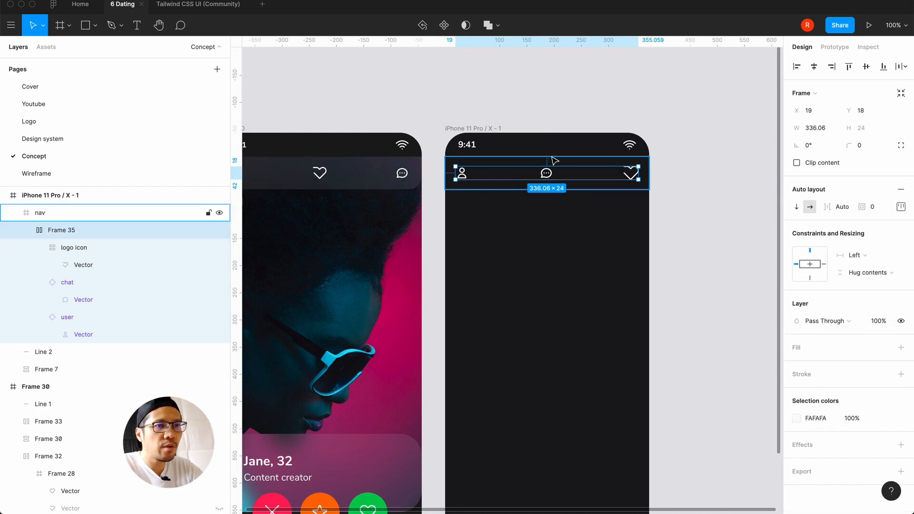
{"action": "left_click", "coordinate": [751, 174]}
{"action": "left_click", "coordinate": [623, 177]}
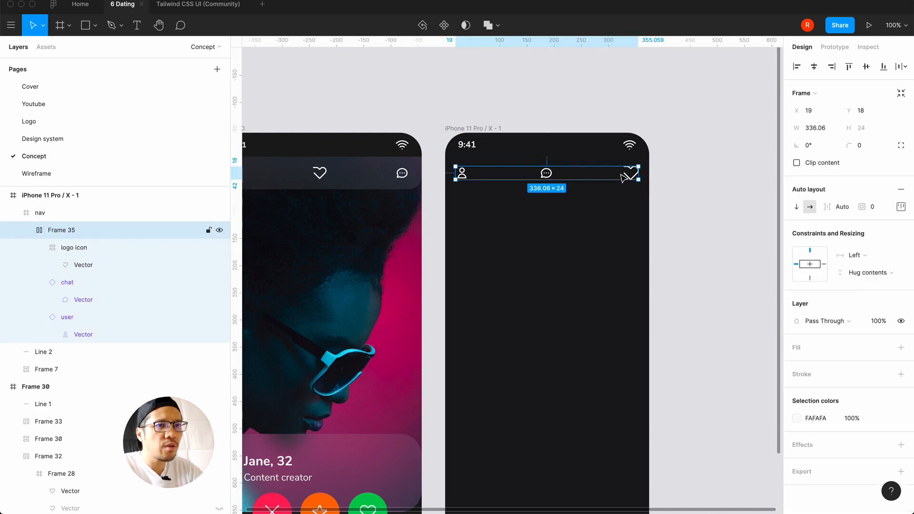
{"action": "left_click", "coordinate": [645, 174]}
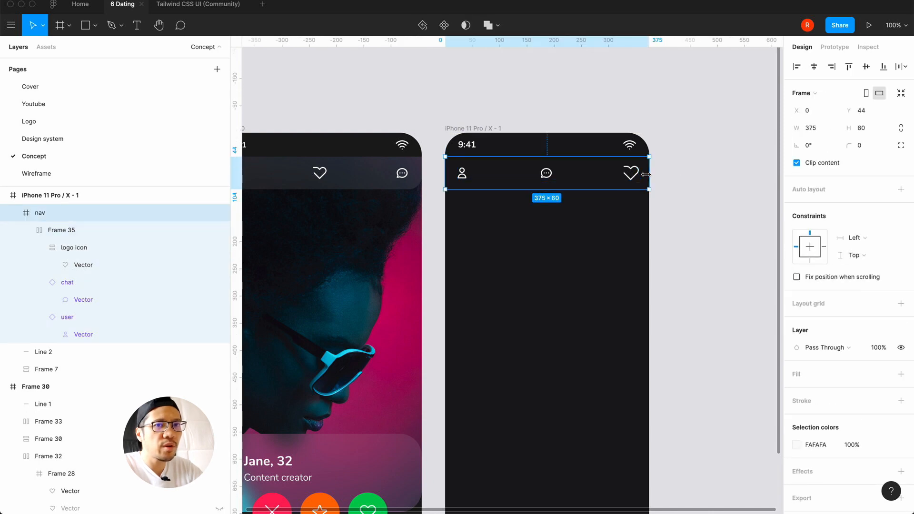
{"action": "double_click", "coordinate": [591, 172]}
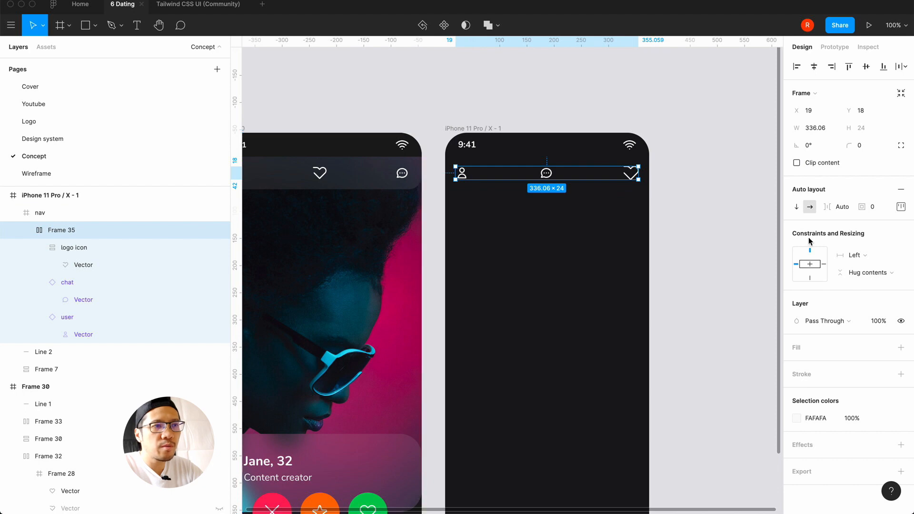
- Replace the logo icon frame with its heart vector directly in the icon row, and place the heart between the user and chat icons
{"action": "left_click", "coordinate": [52, 249]}
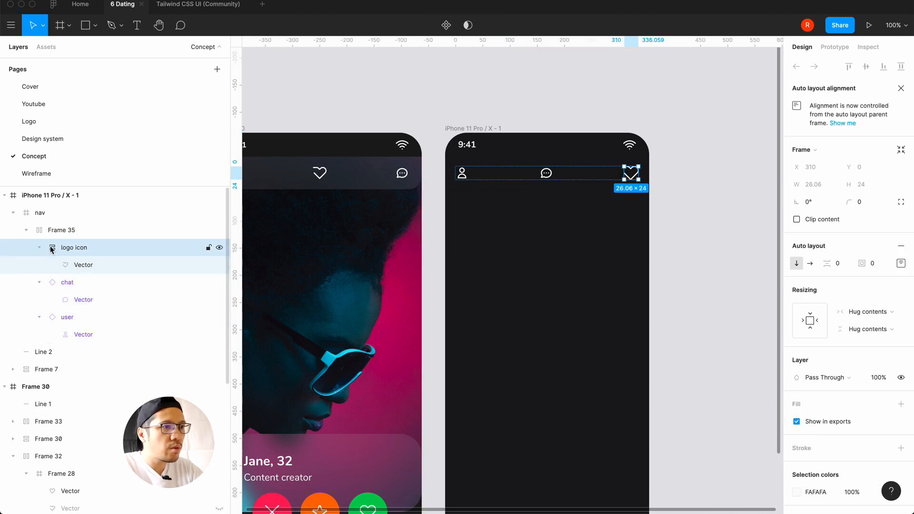
{"action": "left_click", "coordinate": [67, 266]}
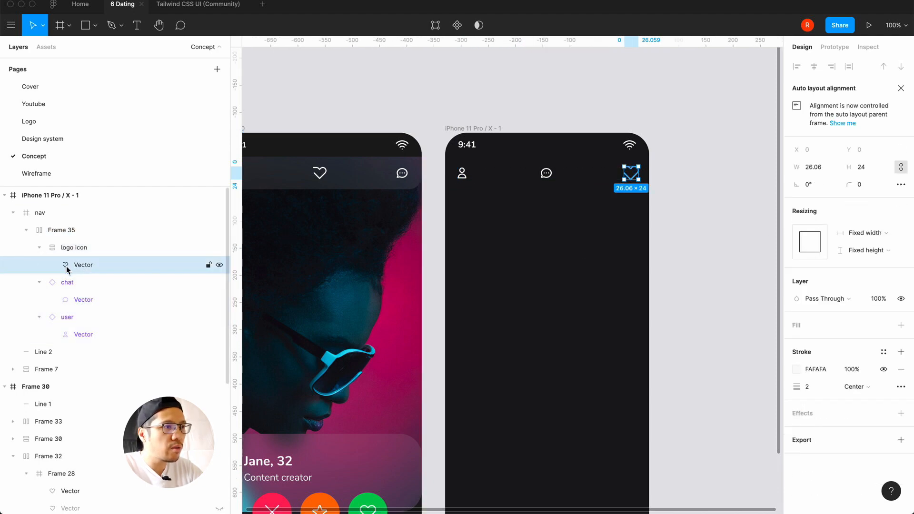
{"action": "left_click_drag", "start_coordinate": [67, 267], "coordinate": [66, 246]}
{"action": "left_click", "coordinate": [54, 264]}
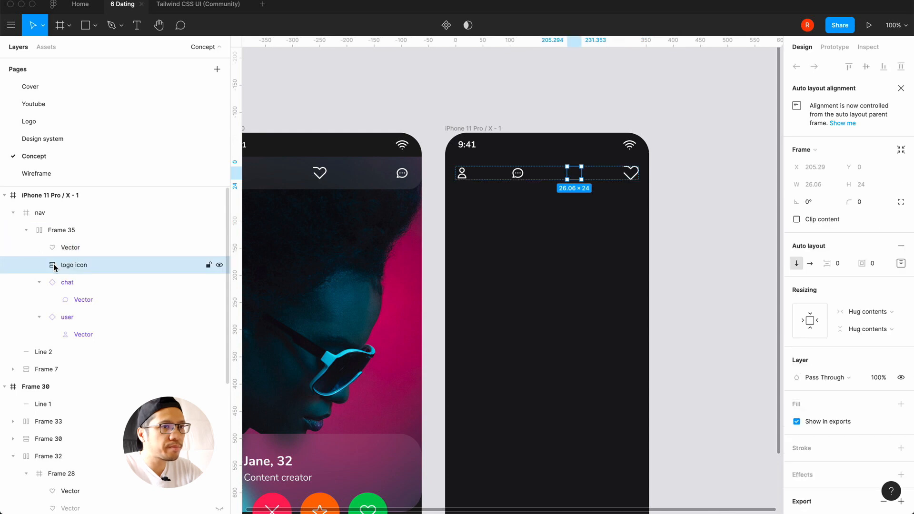
{"action": "key", "text": "BackSpace"}
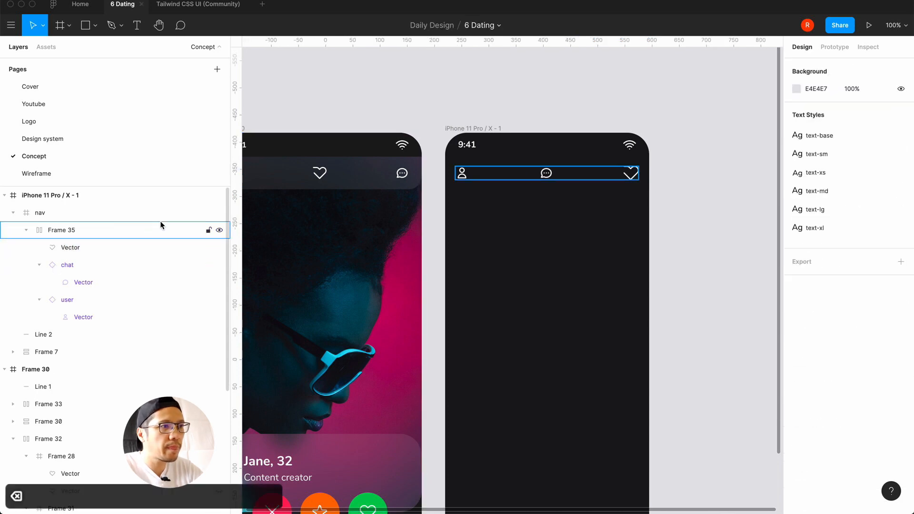
{"action": "left_click", "coordinate": [59, 246]}
{"action": "key", "text": "Left"}
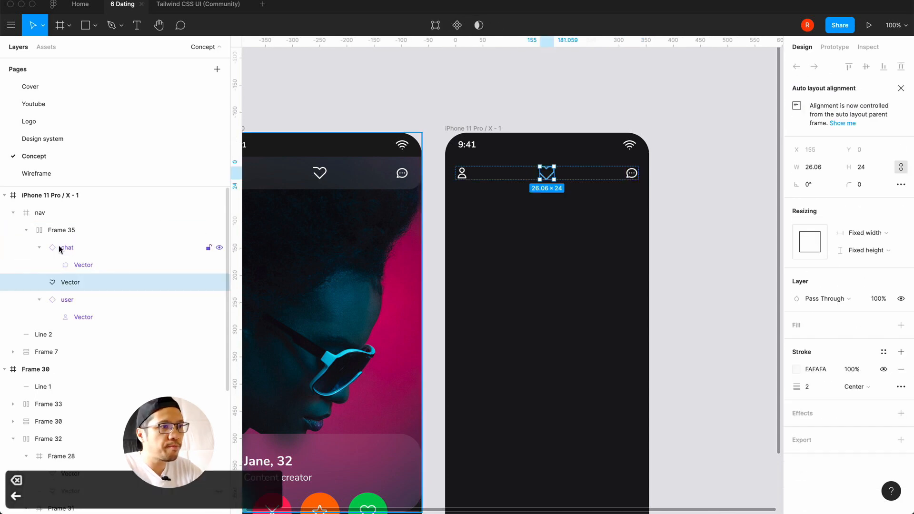
- Wrap the icon row Frame 35 in a group inside the nav frame
{"action": "left_click", "coordinate": [64, 231]}
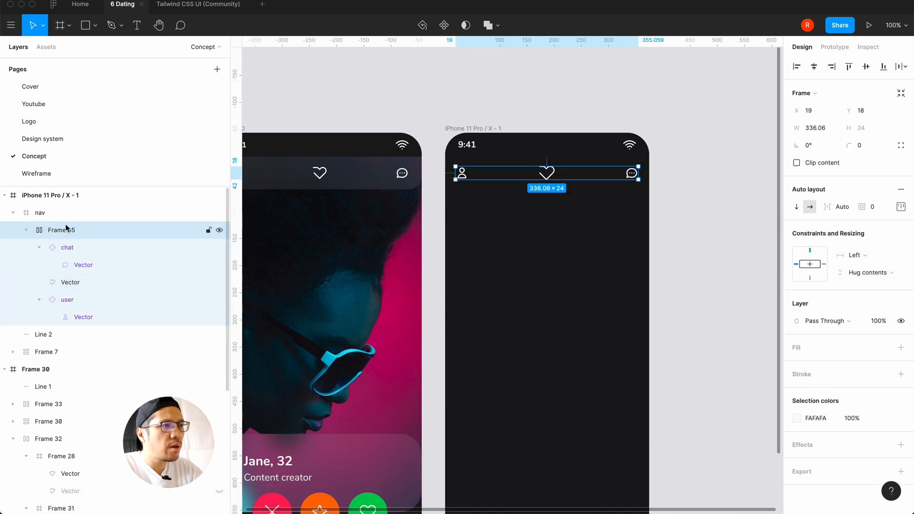
{"action": "key", "text": "super+g"}
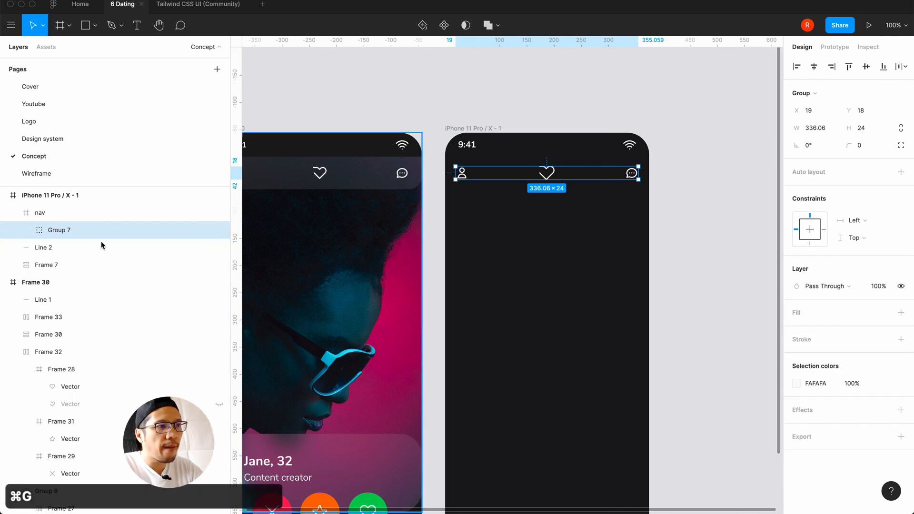
{"action": "left_click", "coordinate": [41, 214]}
{"action": "left_click", "coordinate": [42, 230]}
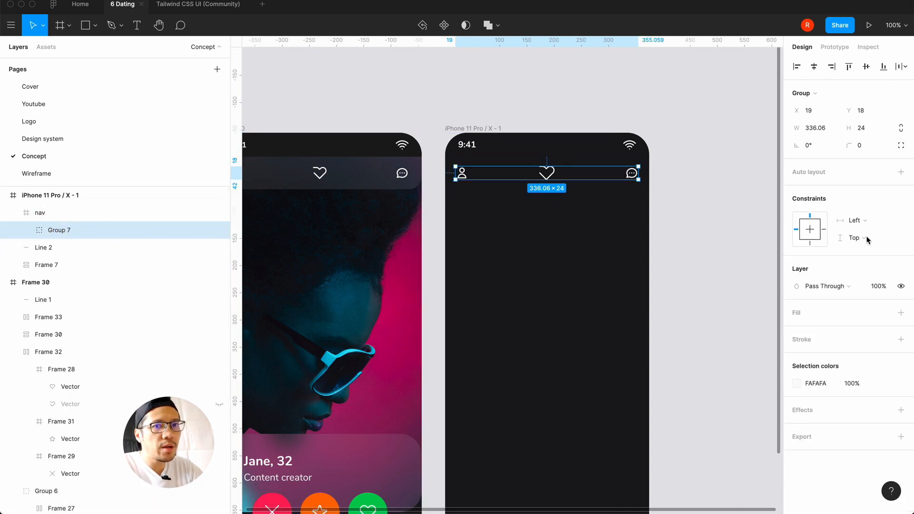
- Resize the icon row's group to a width of 375 and a height of 48+8
{"action": "left_click", "coordinate": [864, 221]}
{"action": "left_click", "coordinate": [821, 130]}
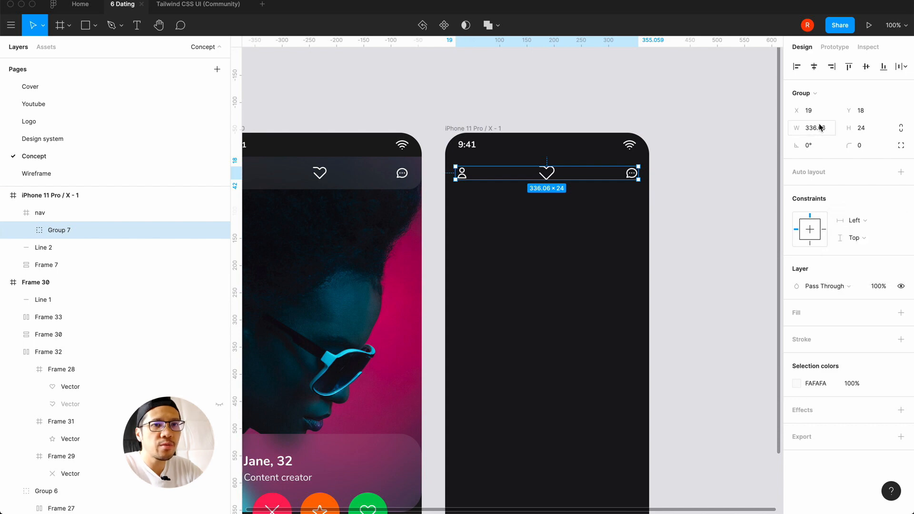
{"action": "left_click", "coordinate": [820, 127]}
{"action": "type", "text": "375"}
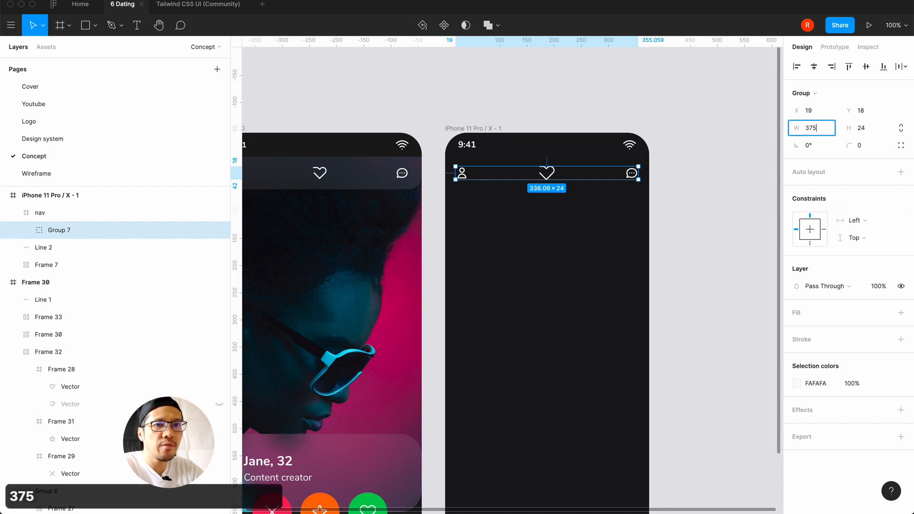
{"action": "key", "text": "Return"}
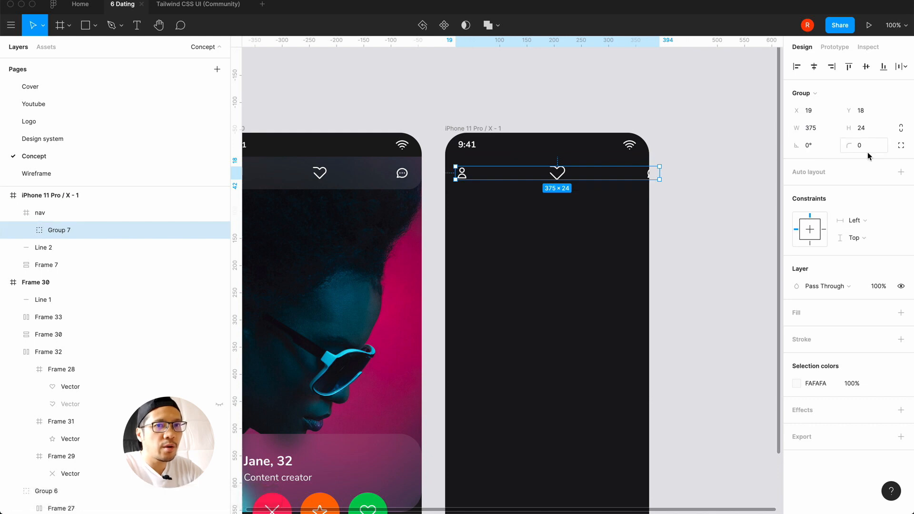
{"action": "left_click", "coordinate": [874, 128]}
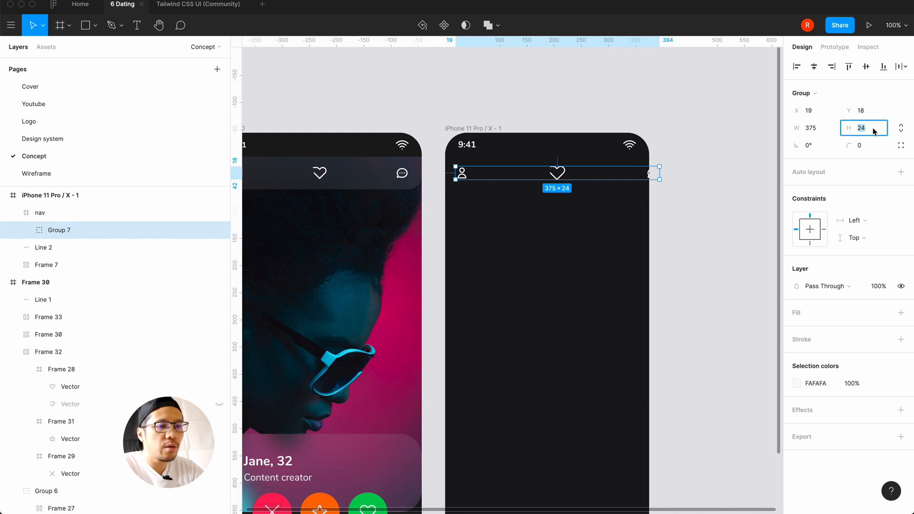
{"action": "type", "text": "48"}
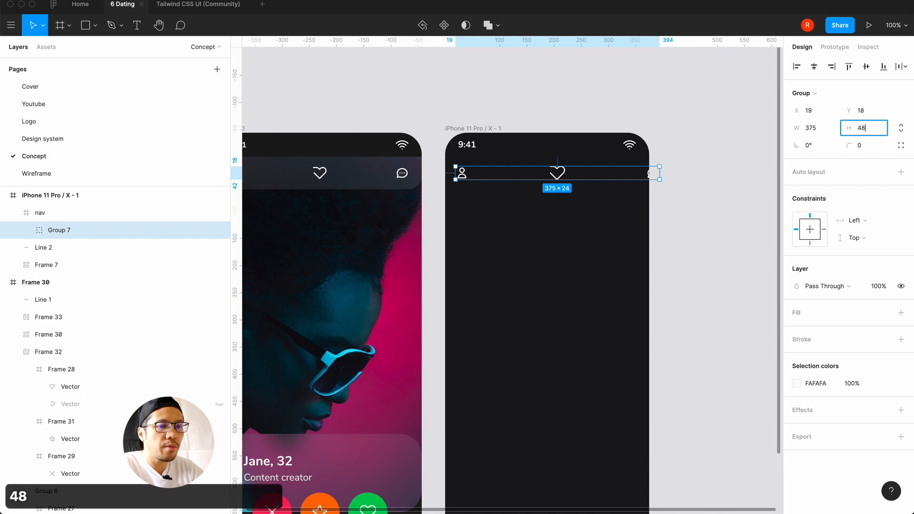
{"action": "type", "text": "+8"}
{"action": "key", "text": "Return"}
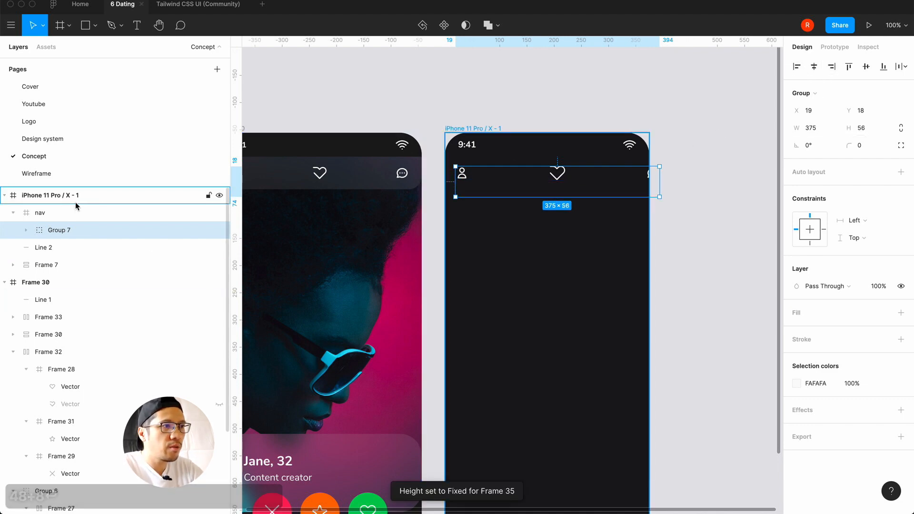
- Align the icon row's group to the left and top edges of the nav frame
{"action": "left_click", "coordinate": [62, 212]}
{"action": "left_click", "coordinate": [61, 231]}
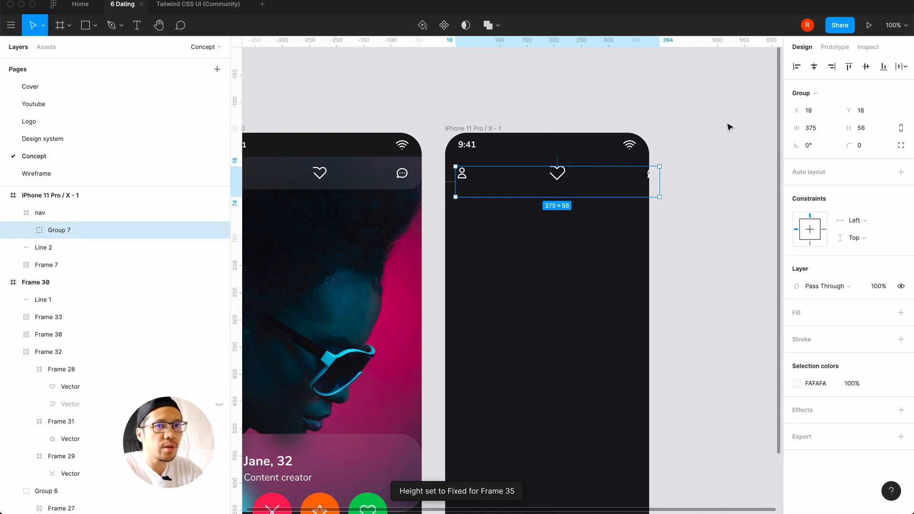
{"action": "left_click", "coordinate": [796, 68]}
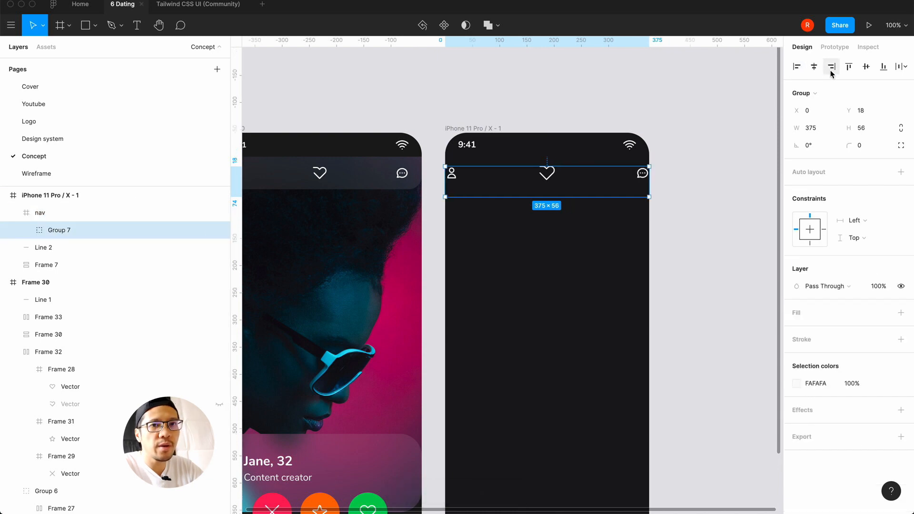
{"action": "left_click", "coordinate": [848, 68]}
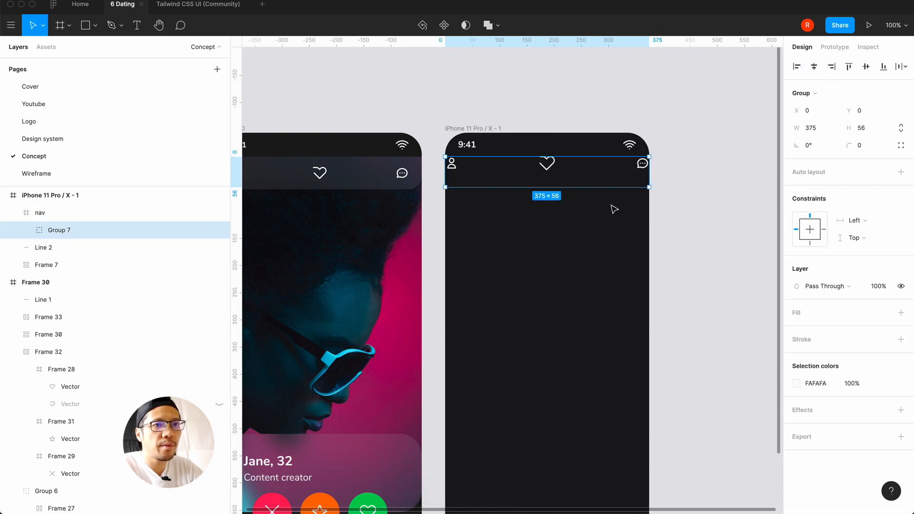
- Resize the nav frame to fit the icon group it contains
{"action": "left_click", "coordinate": [26, 230]}
{"action": "left_click", "coordinate": [53, 245]}
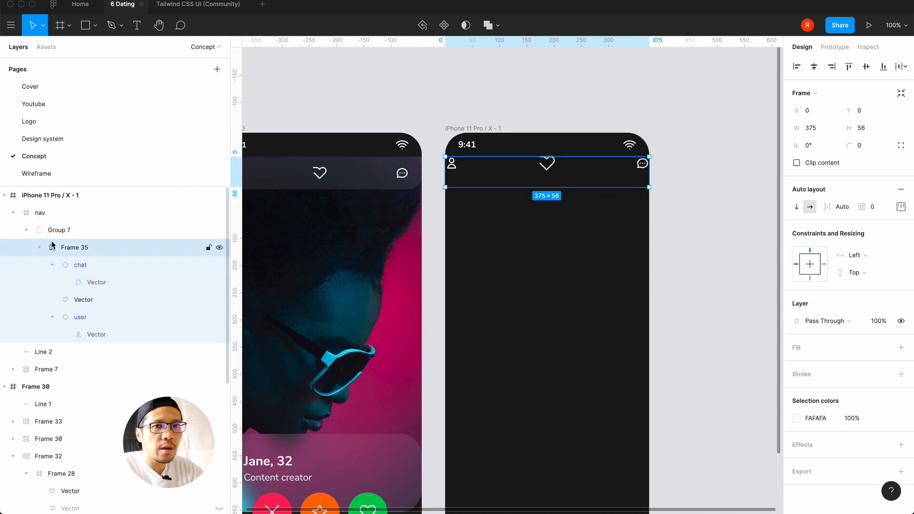
{"action": "left_click", "coordinate": [45, 230]}
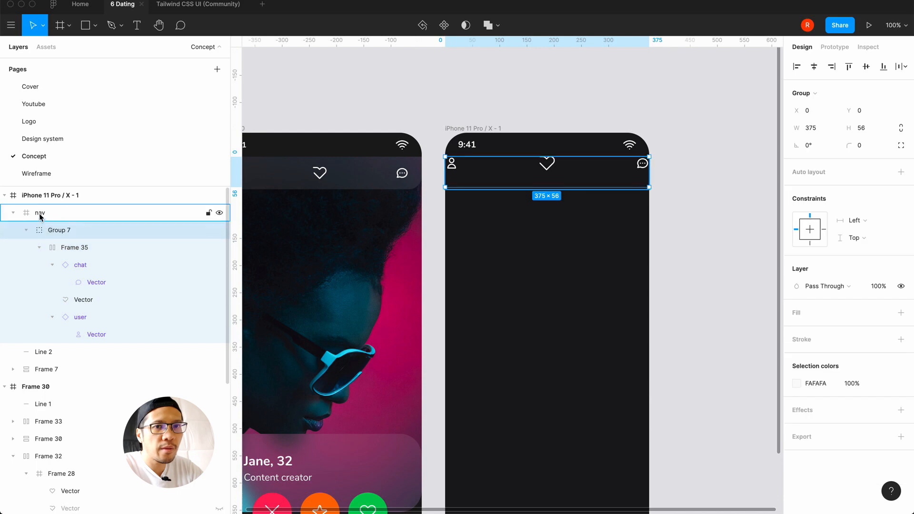
{"action": "left_click", "coordinate": [39, 213]}
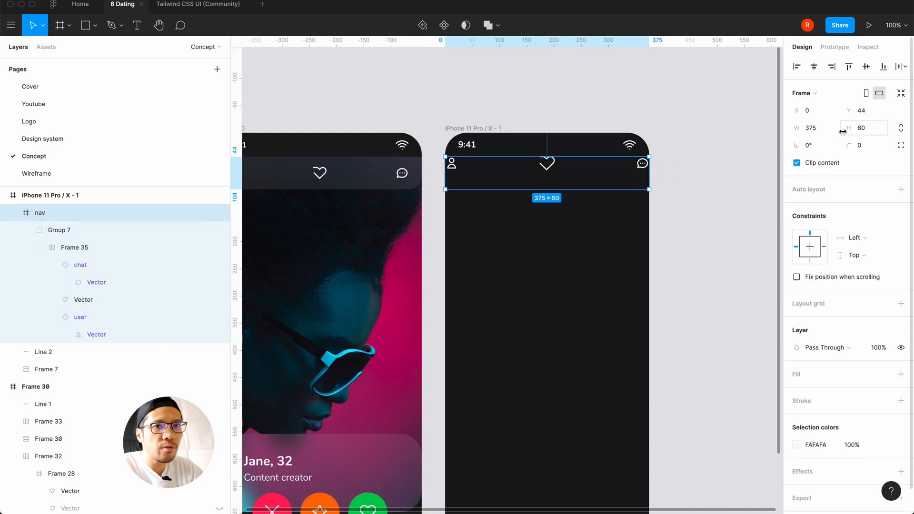
{"action": "left_click", "coordinate": [901, 93]}
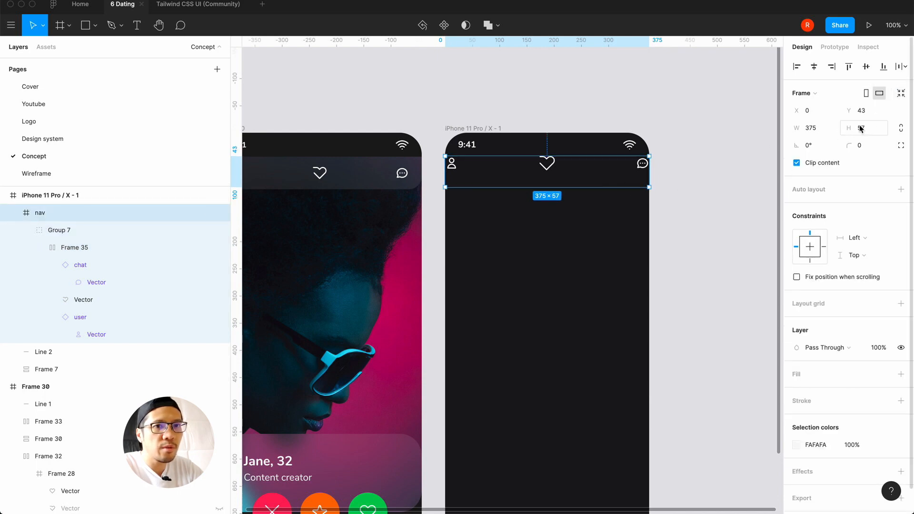
- Vertically center the icons of Frame 35 within its auto layout, keeping the space between them
{"action": "left_click", "coordinate": [49, 230]}
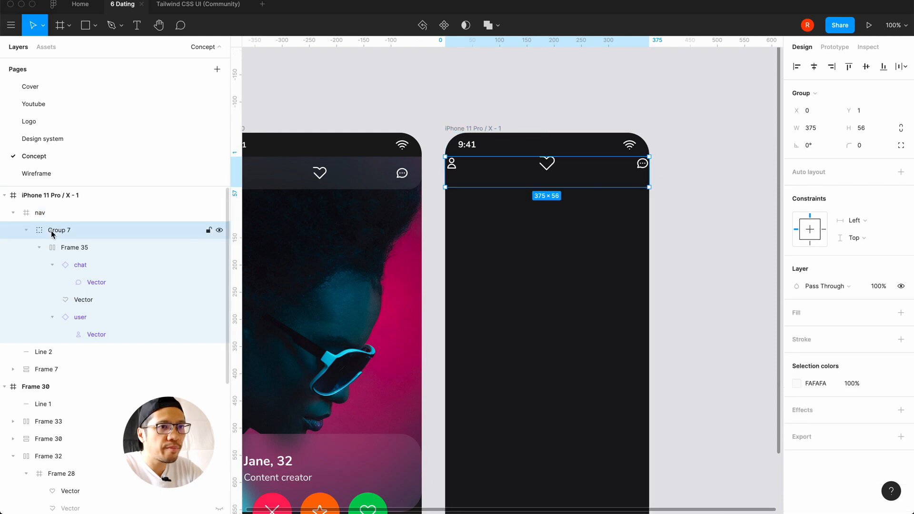
{"action": "left_click", "coordinate": [52, 247]}
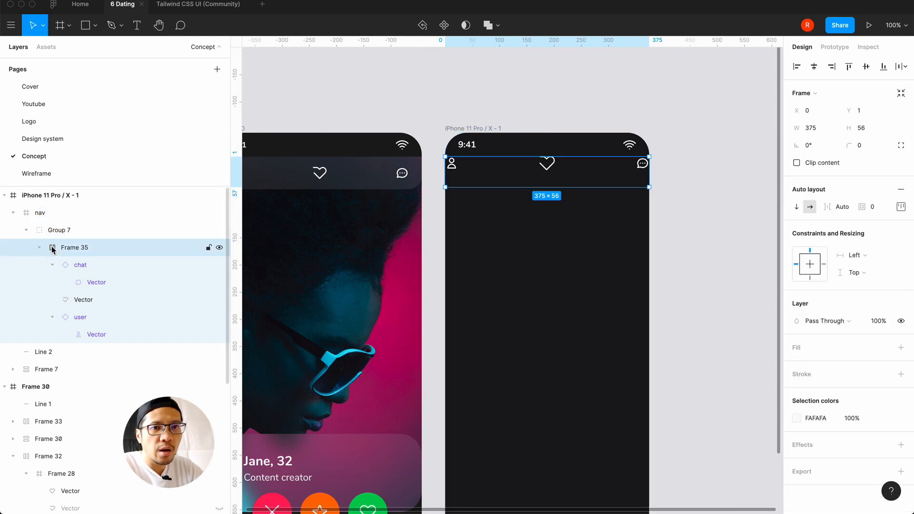
{"action": "left_click", "coordinate": [900, 206]}
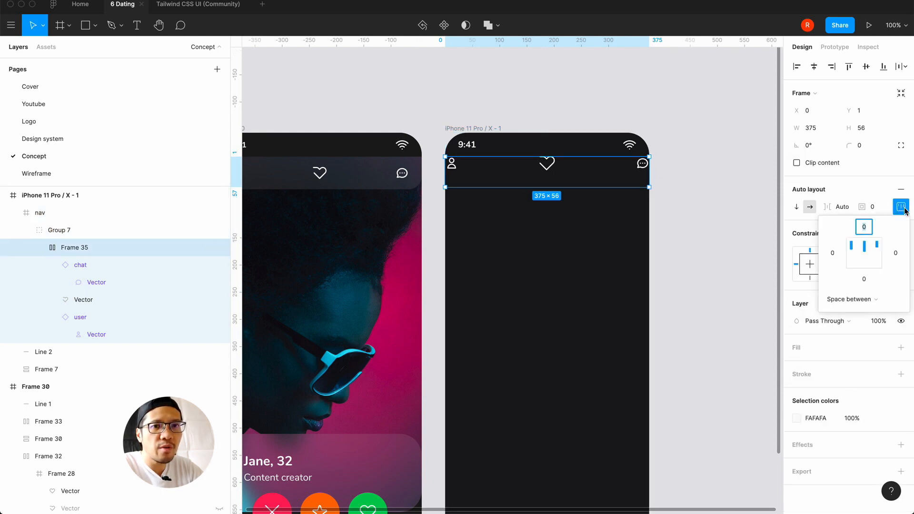
{"action": "left_click", "coordinate": [863, 253]}
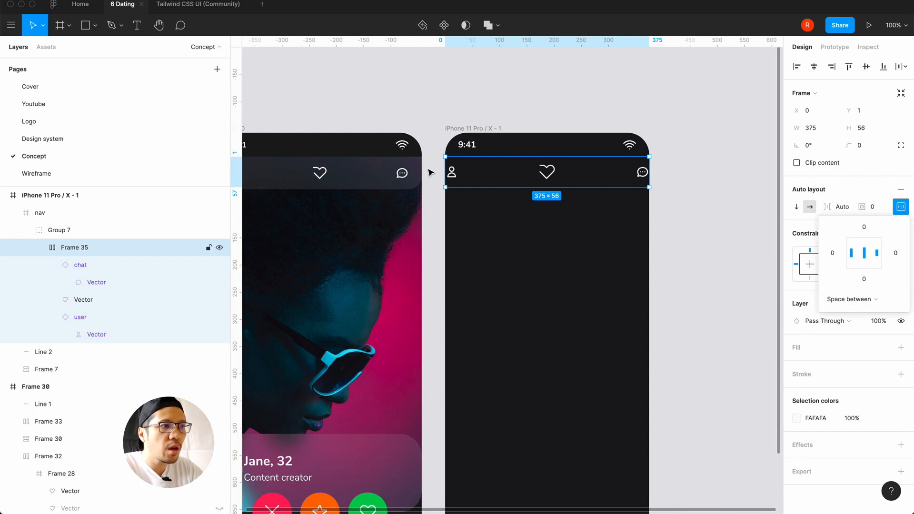
- Give Frame 35 a left and right auto layout padding of 24
{"action": "left_click", "coordinate": [75, 232]}
{"action": "left_click", "coordinate": [70, 244]}
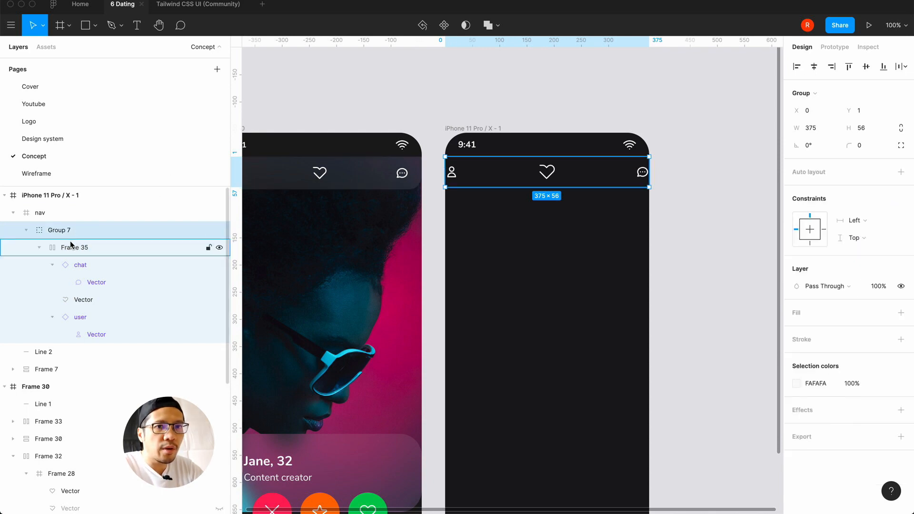
{"action": "left_click", "coordinate": [900, 207]}
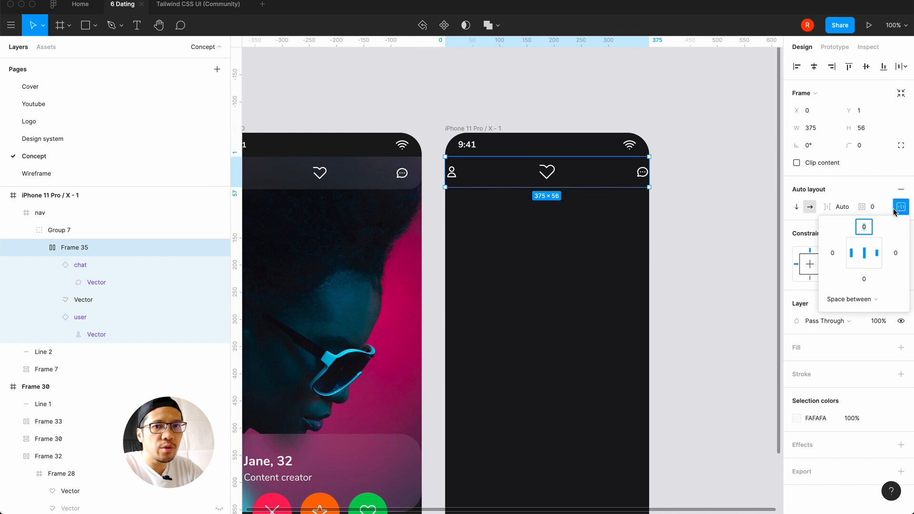
{"action": "left_click", "coordinate": [866, 199]}
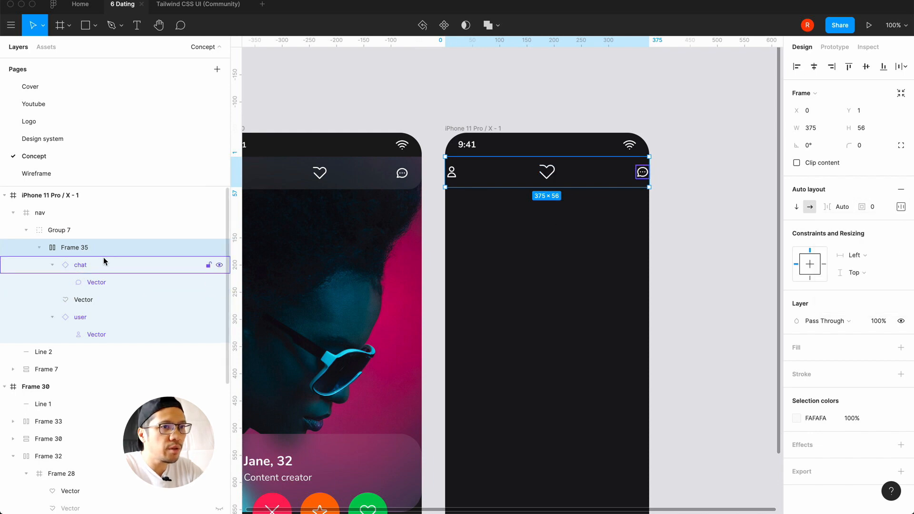
{"action": "left_click", "coordinate": [900, 208]}
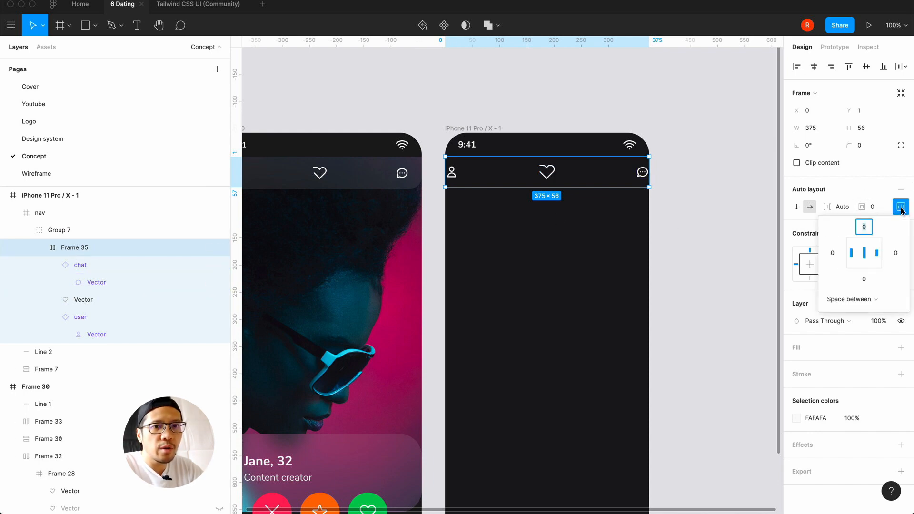
{"action": "left_click", "coordinate": [832, 253]}
{"action": "type", "text": "24"}
{"action": "left_click", "coordinate": [894, 253]}
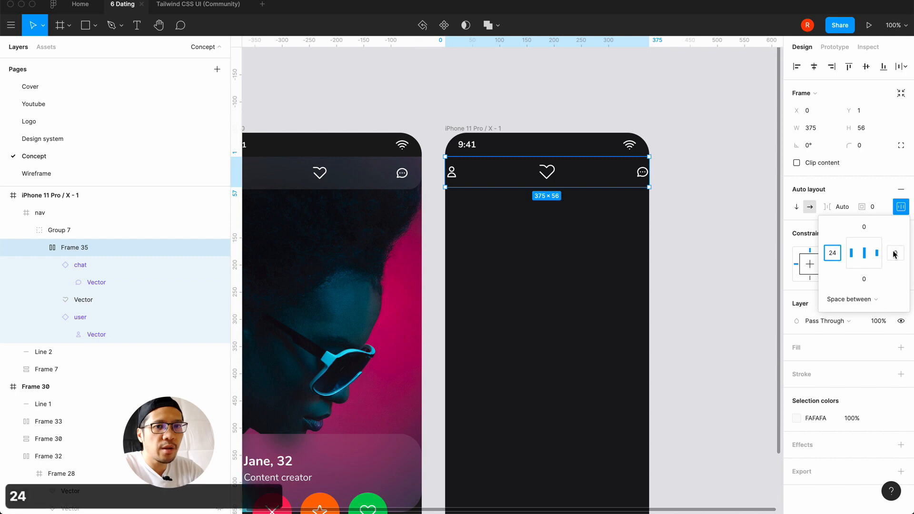
{"action": "type", "text": "24"}
{"action": "key", "text": "Return"}
{"action": "left_click", "coordinate": [712, 288]}
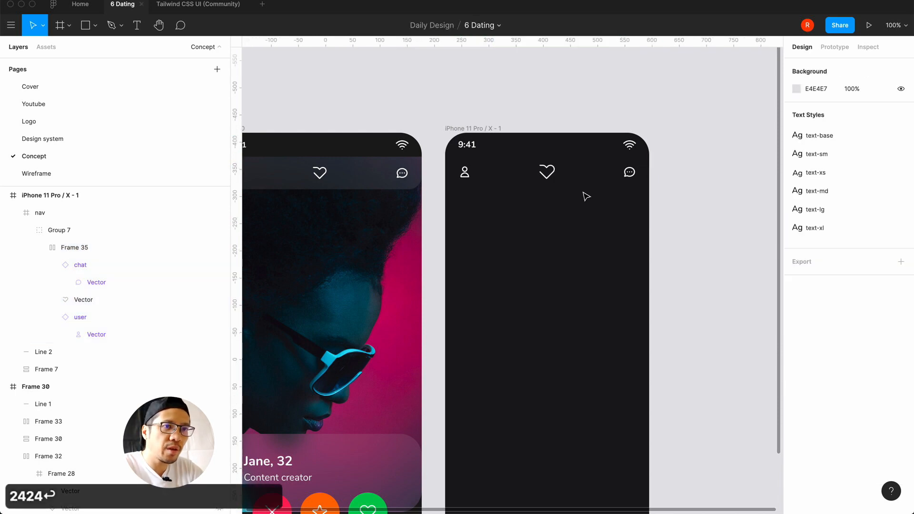
- Resize the nav frame to fit the padded icon row
{"action": "left_click", "coordinate": [590, 182]}
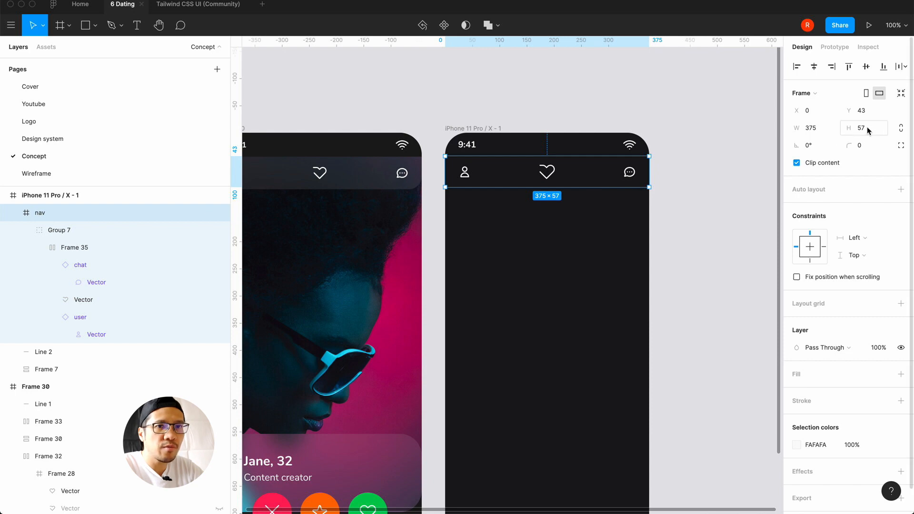
{"action": "left_click", "coordinate": [900, 93]}
{"action": "left_click", "coordinate": [695, 165]}
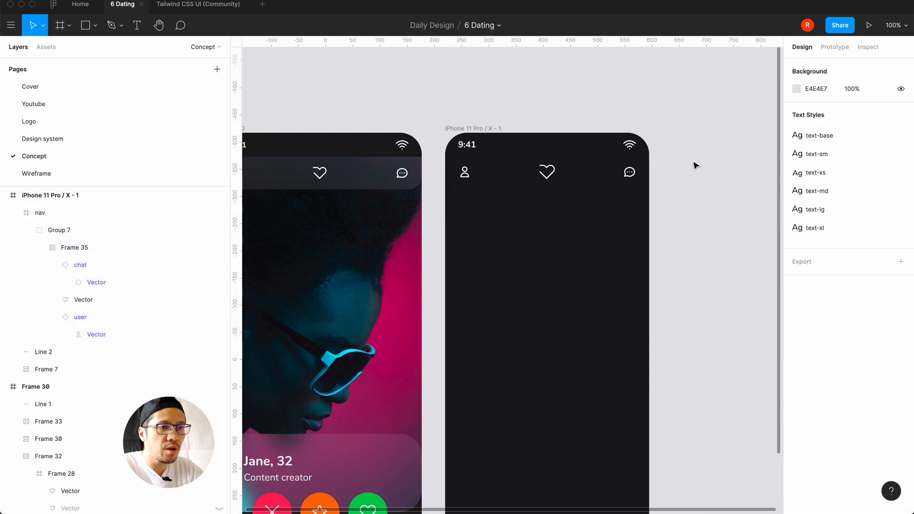
{"action": "key", "text": "ctrl+z"}
- Place a new frame inside the iPhone 11 Pro / X - 1 screen and set its height to 700
{"action": "scroll", "coordinate": [518, 298], "scroll_direction": "down", "scroll_amount": 5}
{"action": "left_click", "coordinate": [511, 247]}
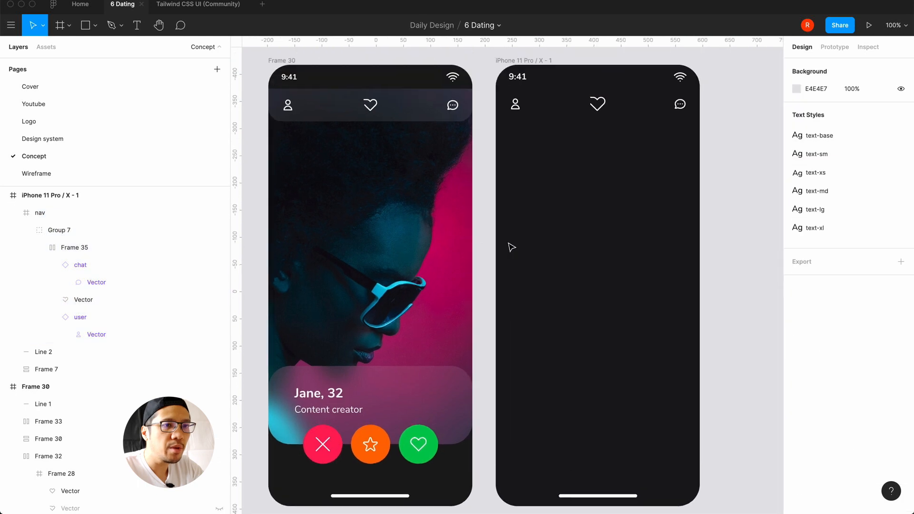
{"action": "scroll", "coordinate": [511, 246], "scroll_direction": "up", "scroll_amount": 3}
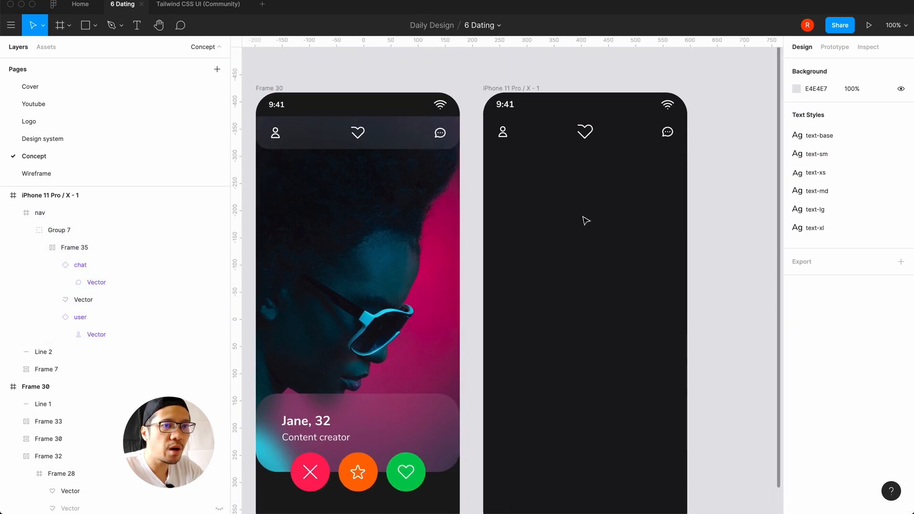
{"action": "scroll", "coordinate": [586, 220], "scroll_direction": "right", "scroll_amount": 3}
{"action": "scroll", "coordinate": [586, 220], "scroll_direction": "down", "scroll_amount": 2}
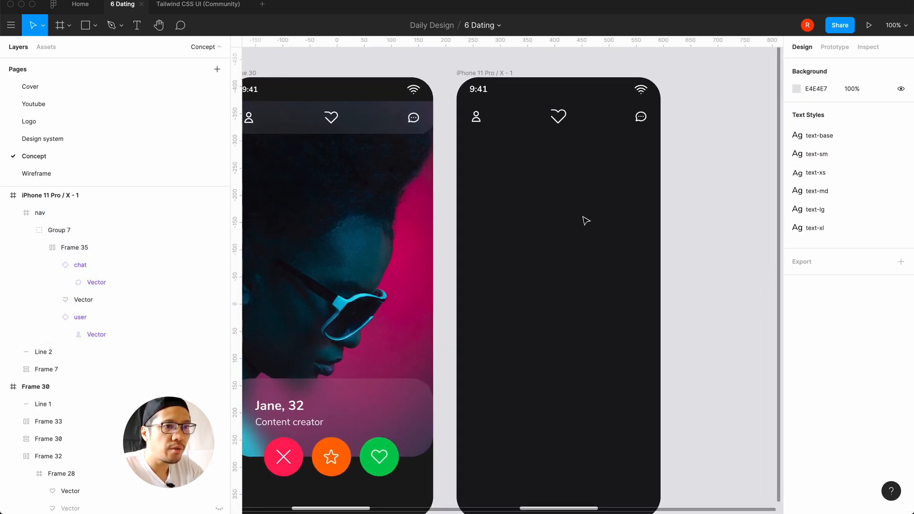
{"action": "key", "text": "minus"}
{"action": "key", "text": "f"}
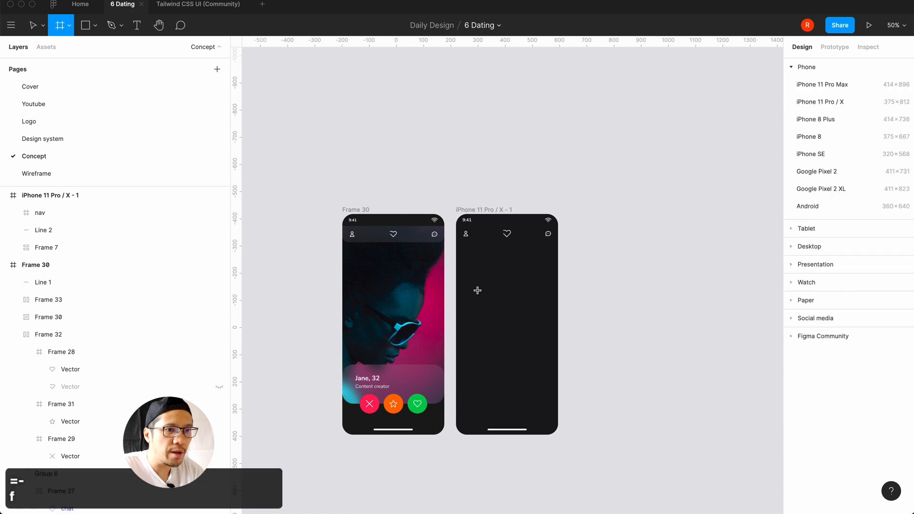
{"action": "left_click", "coordinate": [478, 290]}
{"action": "left_click", "coordinate": [863, 128]}
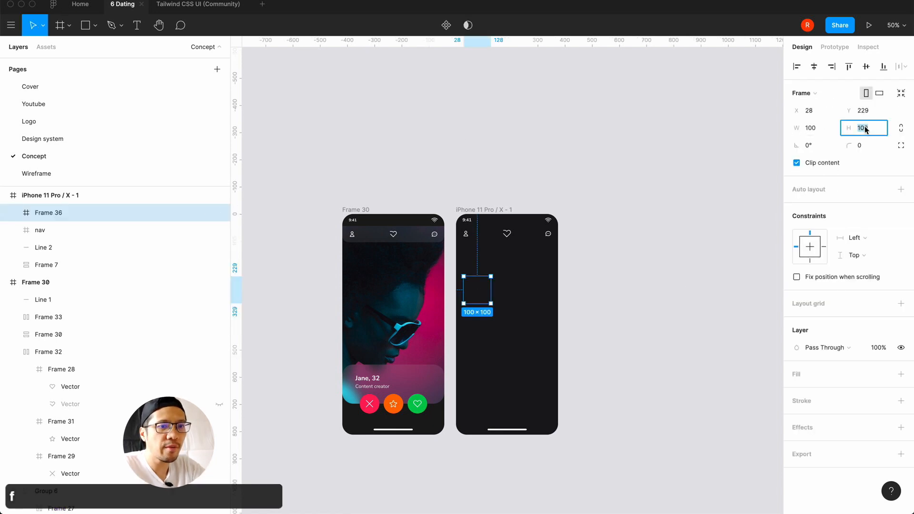
{"action": "type", "text": "700"}
{"action": "key", "text": "Return"}
- Set the new frame's width to 375
{"action": "left_click", "coordinate": [821, 130]}
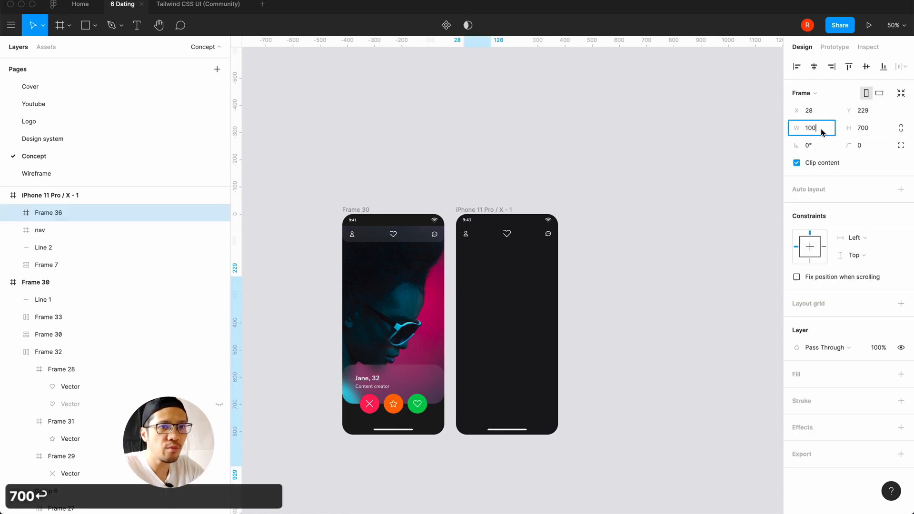
{"action": "double_click", "coordinate": [820, 131]}
{"action": "type", "text": "375"}
{"action": "key", "text": "Return"}
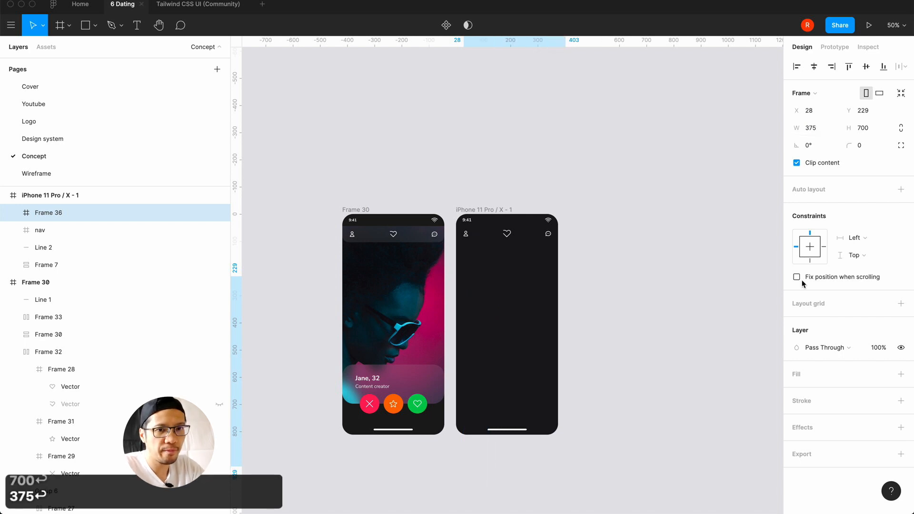
- Add a solid fill to the 375 by 700 frame using the TailwindCSS gray D4D4D8
{"action": "left_click", "coordinate": [901, 374]}
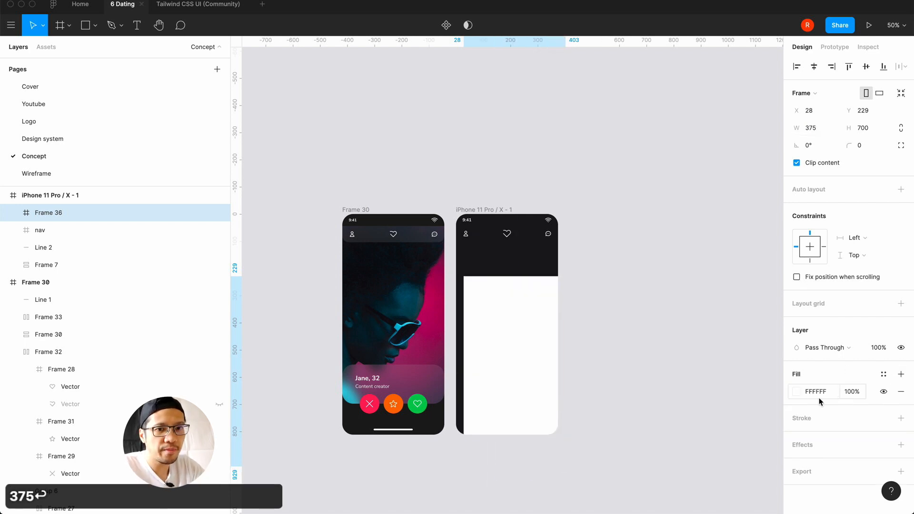
{"action": "left_click", "coordinate": [796, 391]}
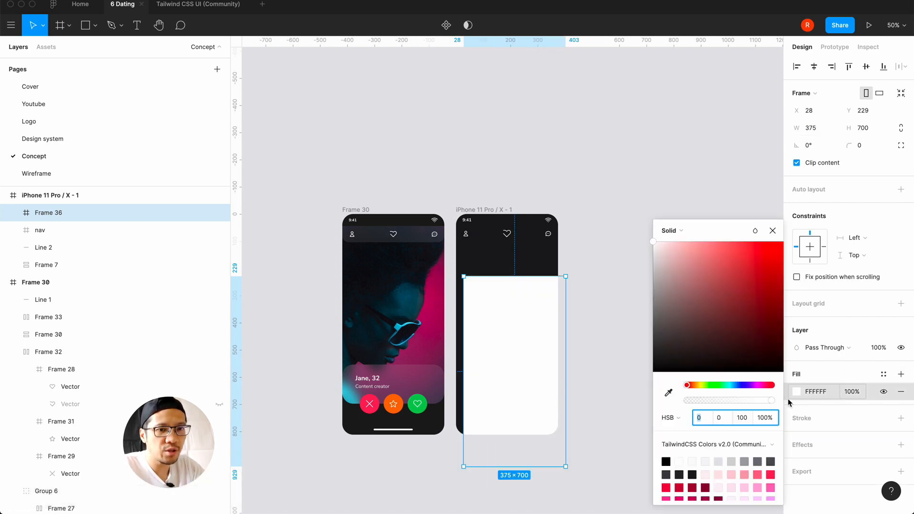
{"action": "left_click", "coordinate": [728, 462]}
{"action": "left_click", "coordinate": [772, 231]}
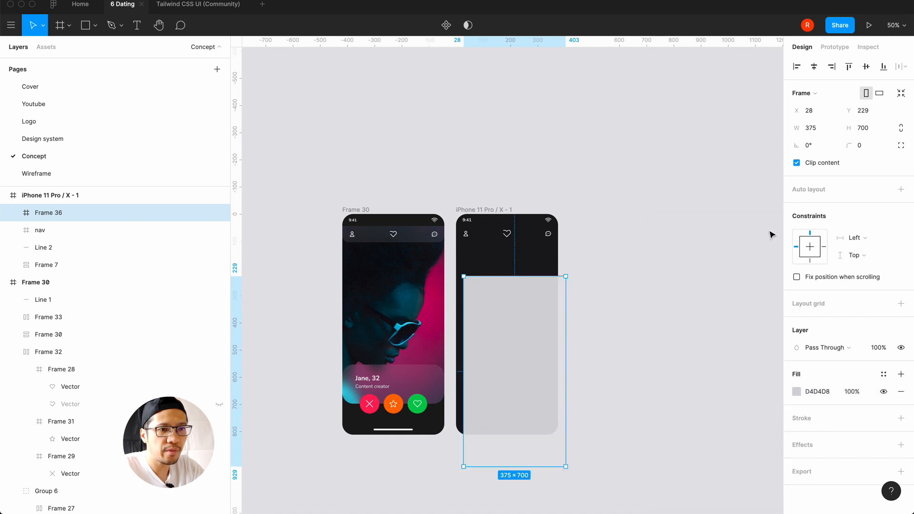
- Align the gray frame to the phone screen's left and top edges and send it to the back
{"action": "left_click", "coordinate": [796, 67]}
{"action": "left_click", "coordinate": [846, 67]}
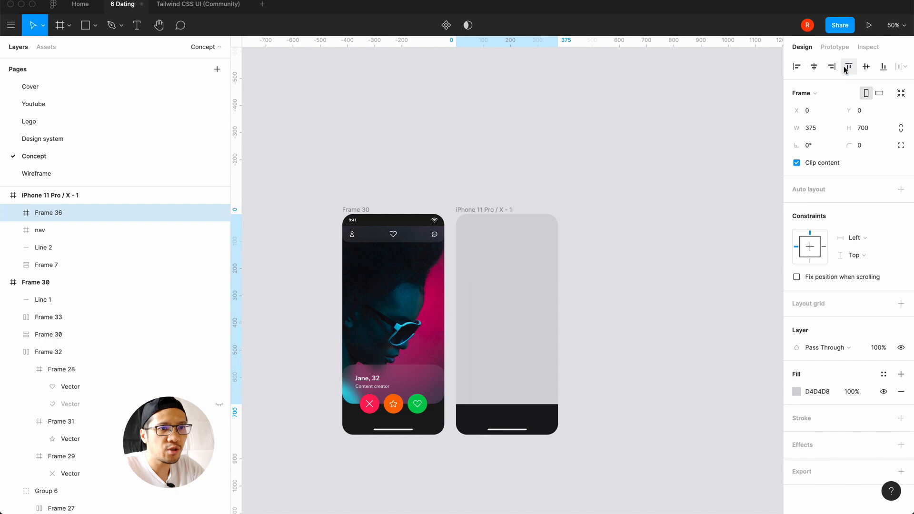
{"action": "right_click", "coordinate": [490, 307]}
{"action": "left_click", "coordinate": [528, 284]}
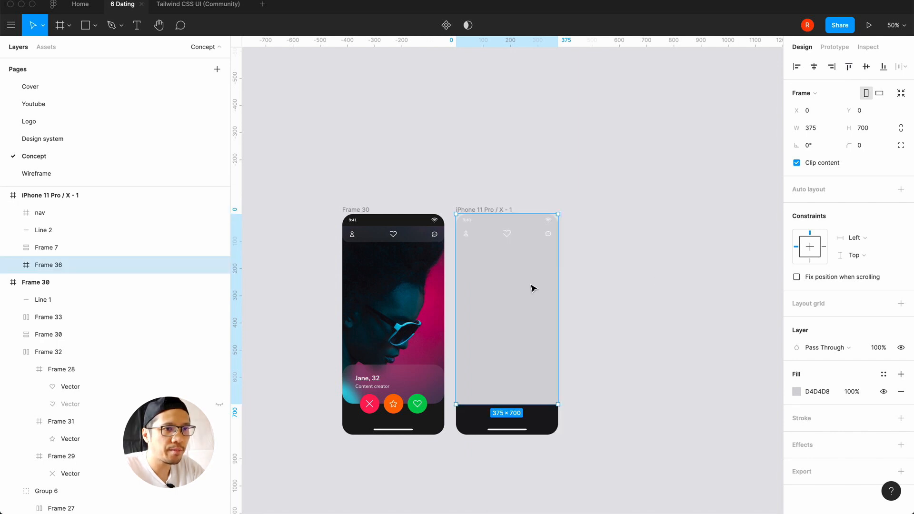
{"action": "left_click", "coordinate": [601, 323]}
- Add a solid dark fill 18181B to the status bar Frame 7 of the new phone screen
{"action": "key", "text": "shift+0"}
{"action": "scroll", "coordinate": [602, 325], "scroll_direction": "down", "scroll_amount": 3}
{"action": "scroll", "coordinate": [602, 325], "scroll_direction": "left", "scroll_amount": 1}
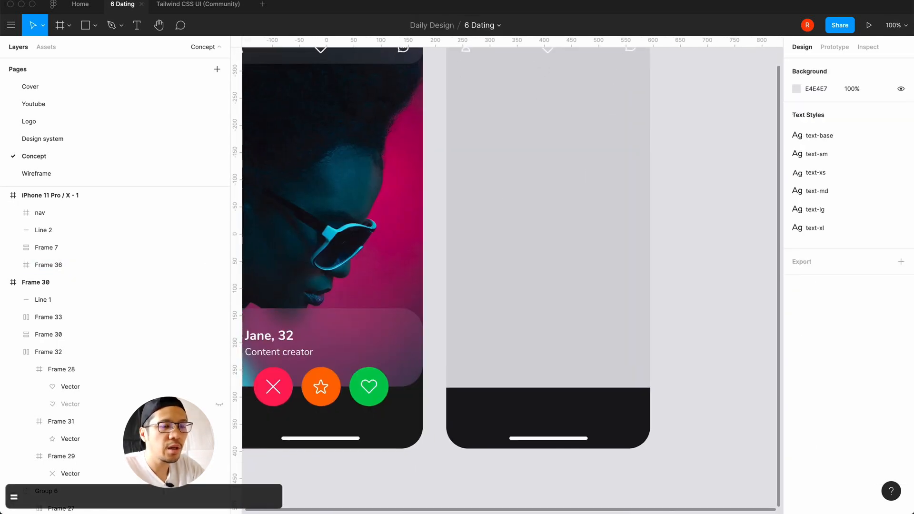
{"action": "key", "text": "minus"}
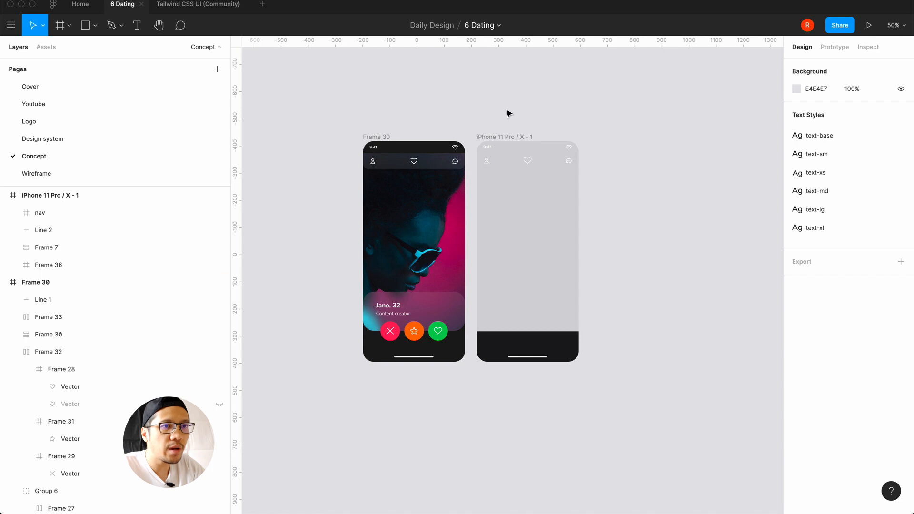
{"action": "left_click", "coordinate": [500, 150]}
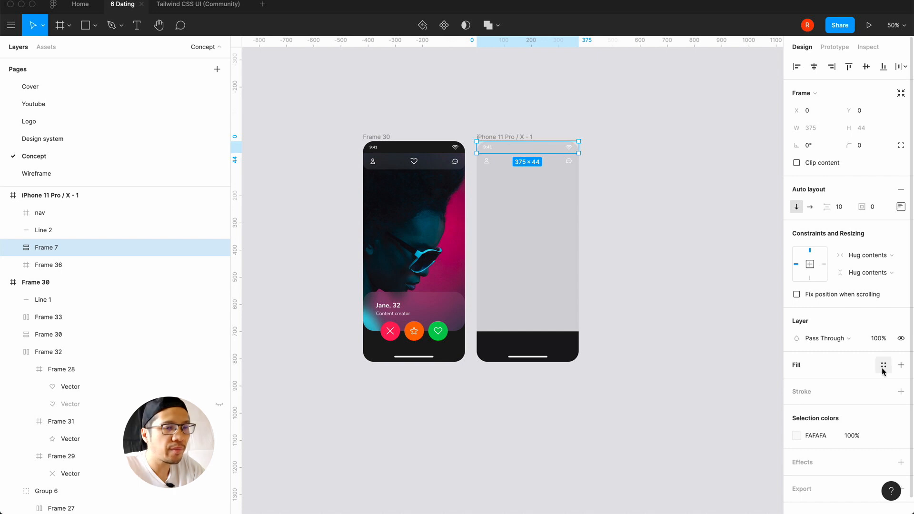
{"action": "left_click", "coordinate": [900, 365]}
{"action": "left_click", "coordinate": [796, 382]}
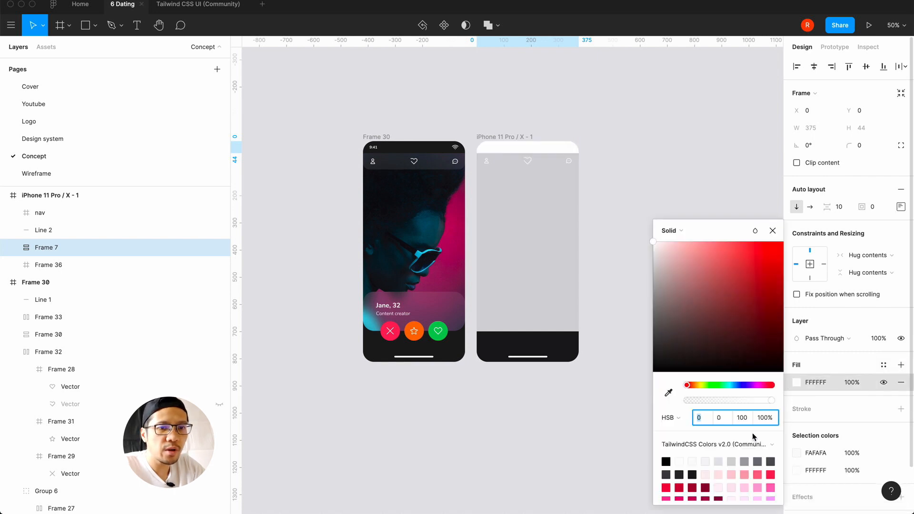
{"action": "left_click", "coordinate": [679, 474]}
{"action": "left_click", "coordinate": [772, 230]}
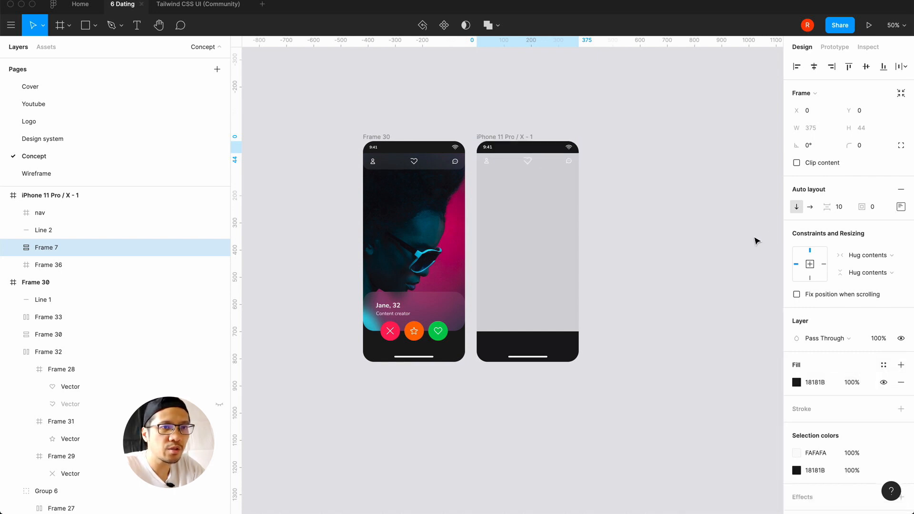
{"action": "left_click", "coordinate": [664, 304]}
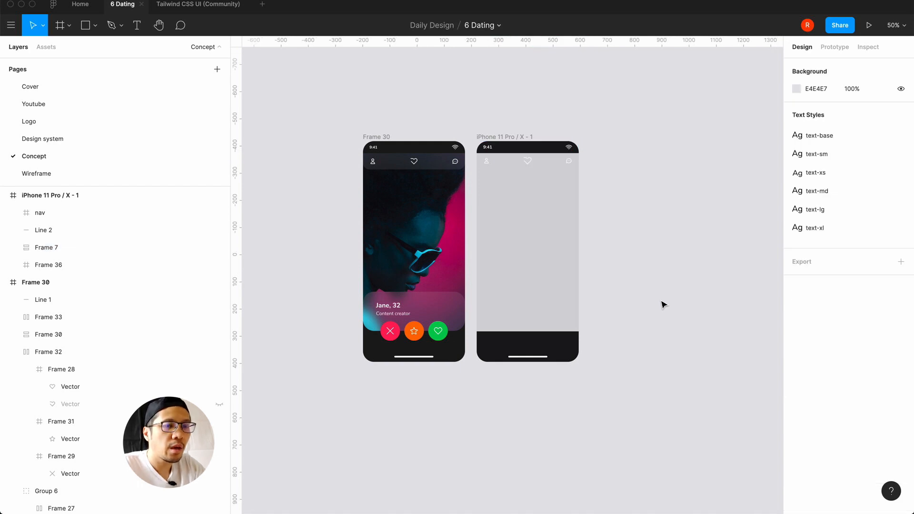
- Try using the gray Frame 36 directly as a mask, and undo it
{"action": "left_click", "coordinate": [495, 255]}
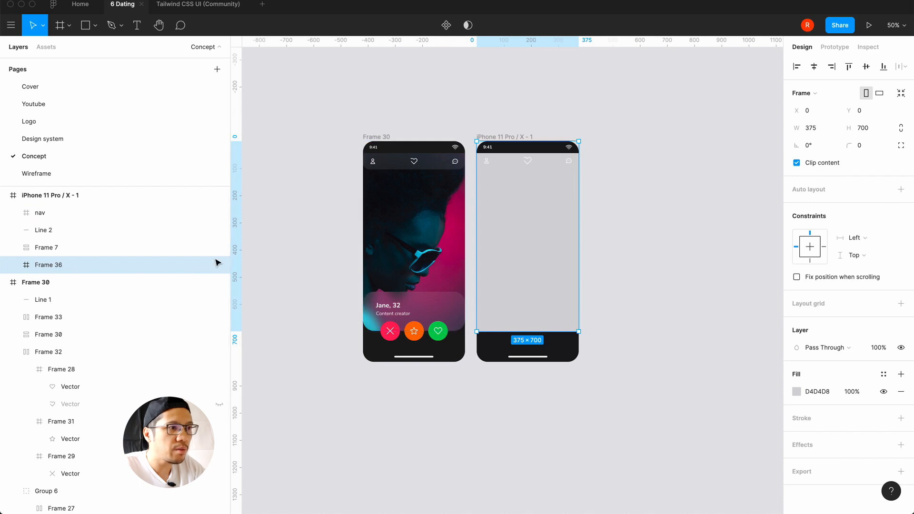
{"action": "right_click", "coordinate": [25, 269]}
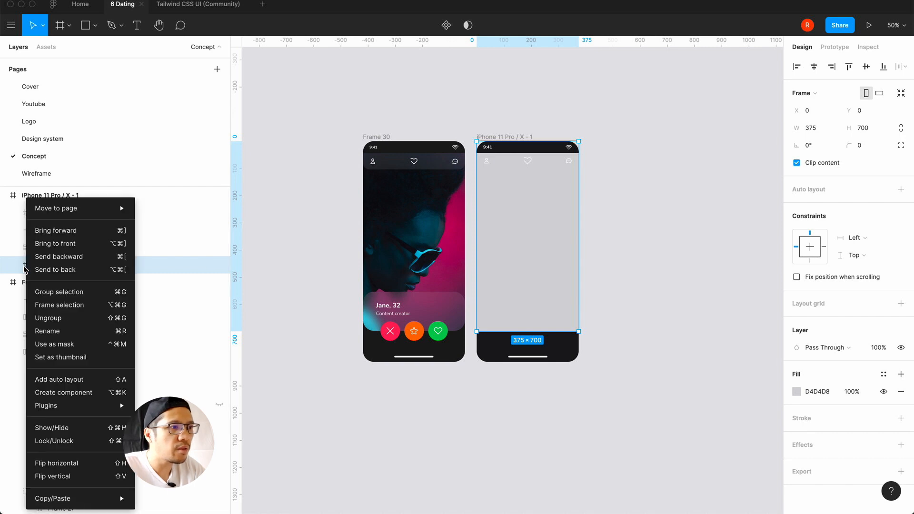
{"action": "left_click", "coordinate": [46, 345]}
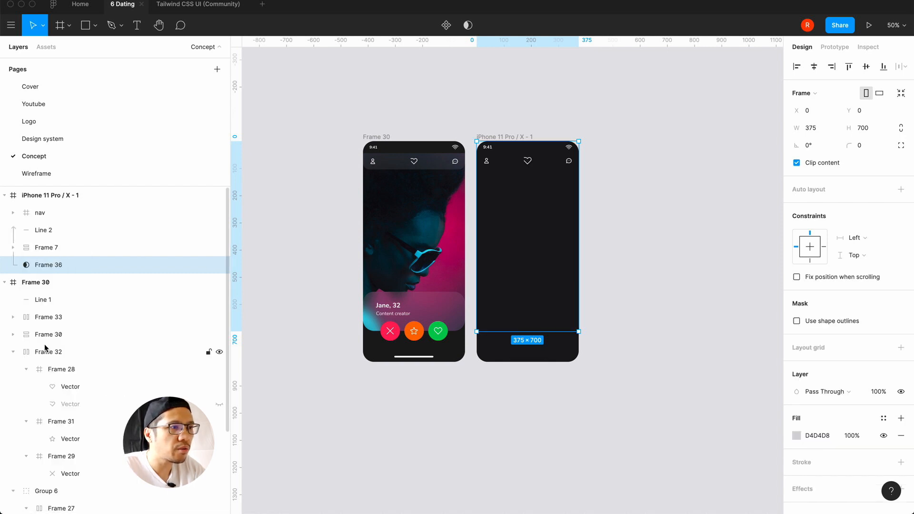
{"action": "key", "text": "super+z"}
- Group the gray Frame 36 on its own and use the frame as a mask inside that group
{"action": "key", "text": "super+g"}
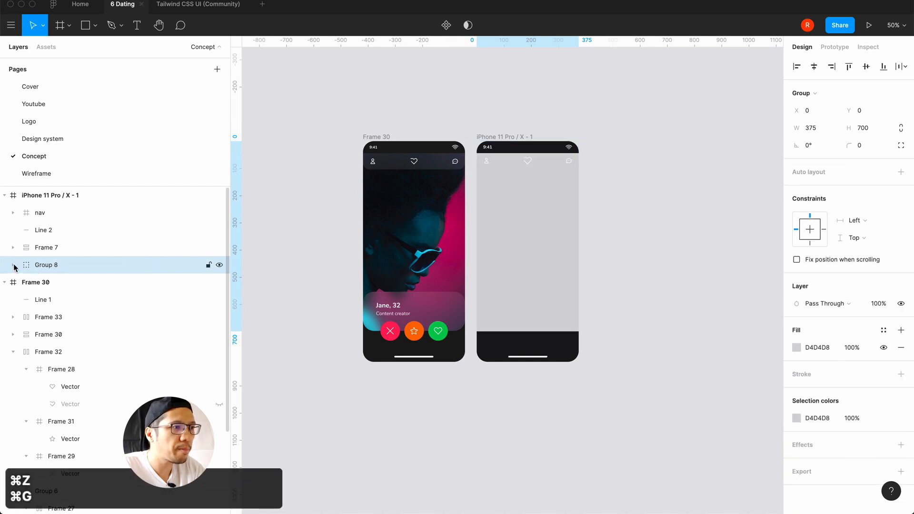
{"action": "left_click", "coordinate": [13, 264]}
{"action": "left_click", "coordinate": [45, 283]}
{"action": "right_click", "coordinate": [45, 282]}
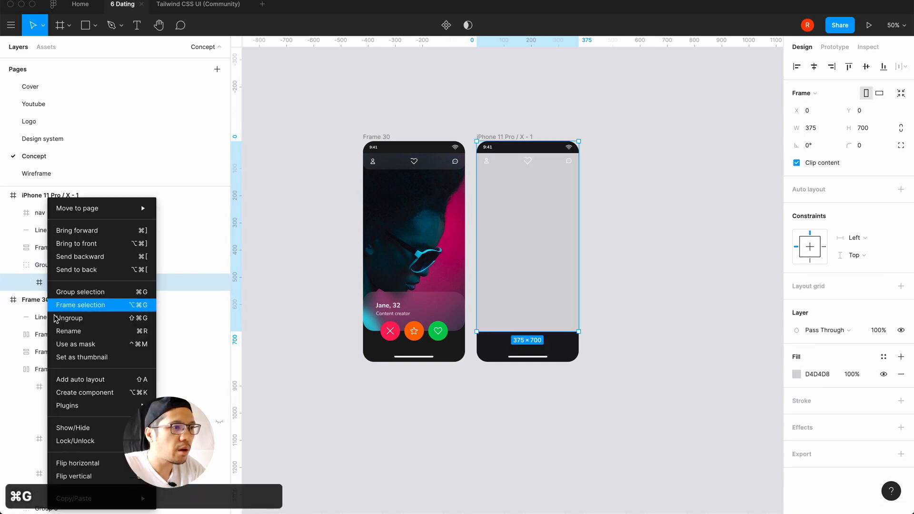
{"action": "left_click", "coordinate": [96, 343]}
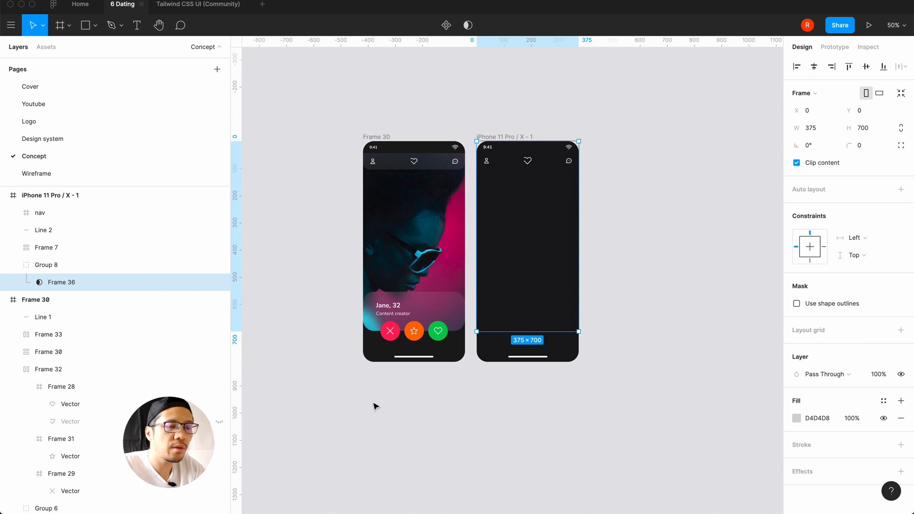
- Preview andrey-zvyagintsev-QQiP9TXx0N0-unsplash.jpg in the Downloads folder and place it on the canvas
{"action": "key", "text": "minus"}
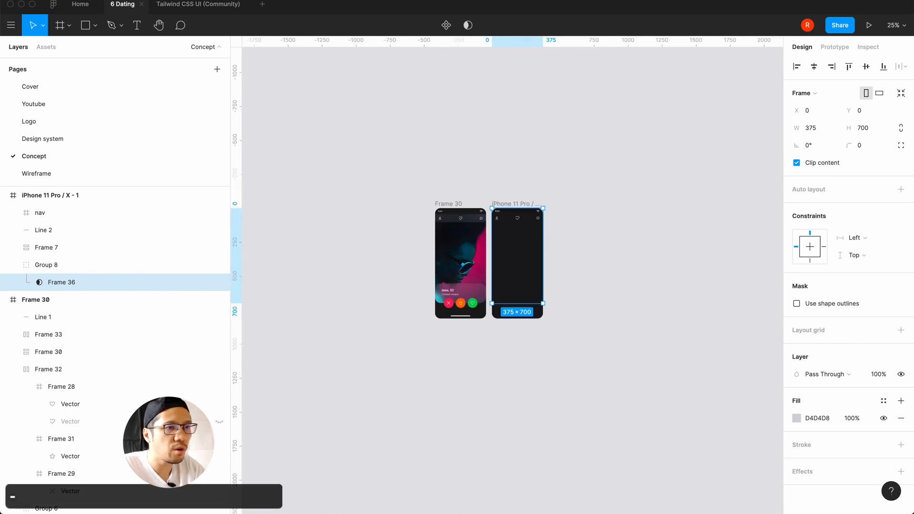
{"action": "left_click", "coordinate": [395, 377]}
{"action": "left_click", "coordinate": [100, 491]}
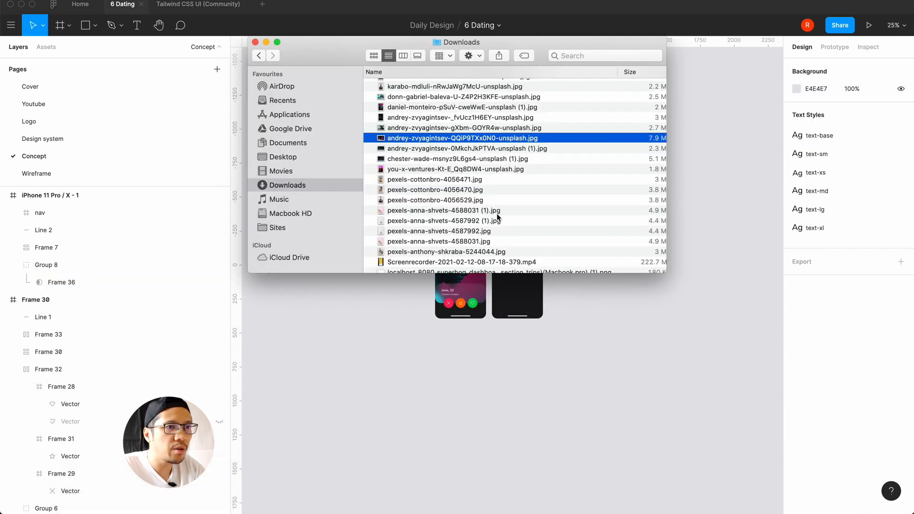
{"action": "key", "text": "space"}
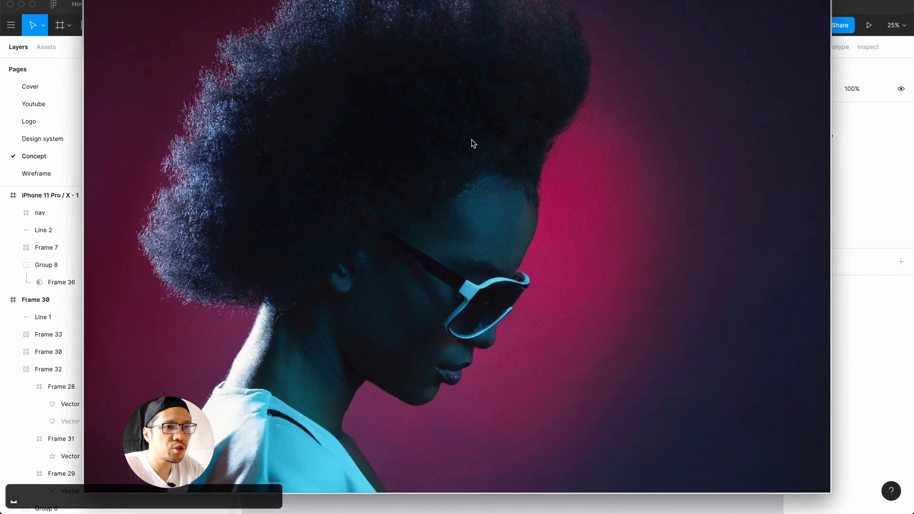
{"action": "key", "text": "space"}
{"action": "left_click_drag", "start_coordinate": [436, 141], "coordinate": [646, 380]}
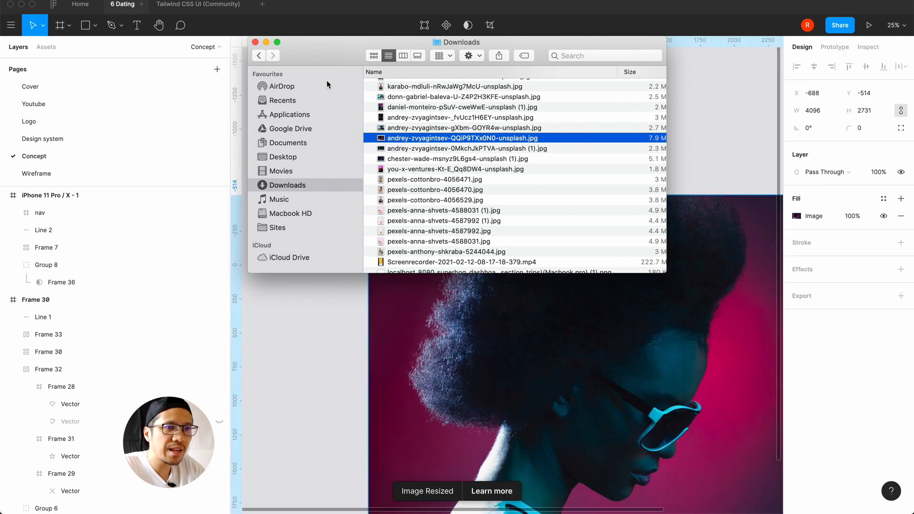
{"action": "left_click", "coordinate": [255, 42]}
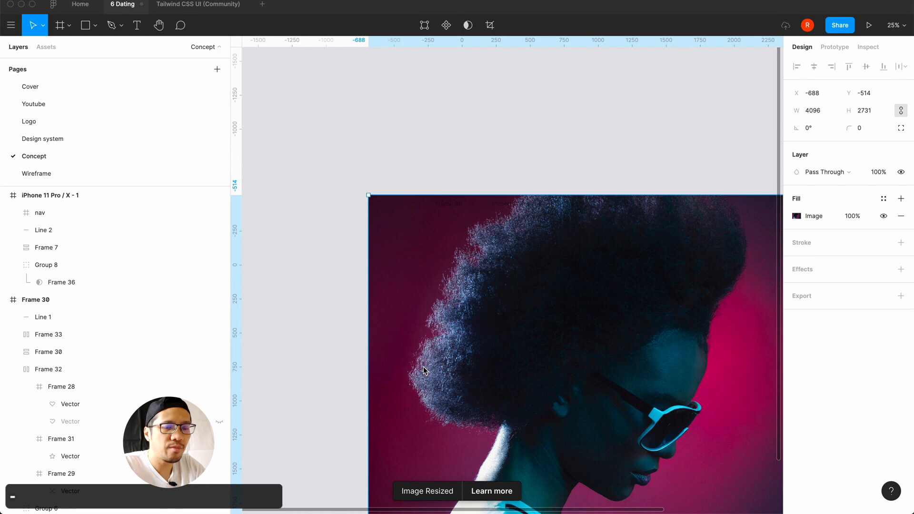
- Move the imported photo up and away from the new phone screen and set its height to 700, keeping proportions
{"action": "key", "text": "minus"}
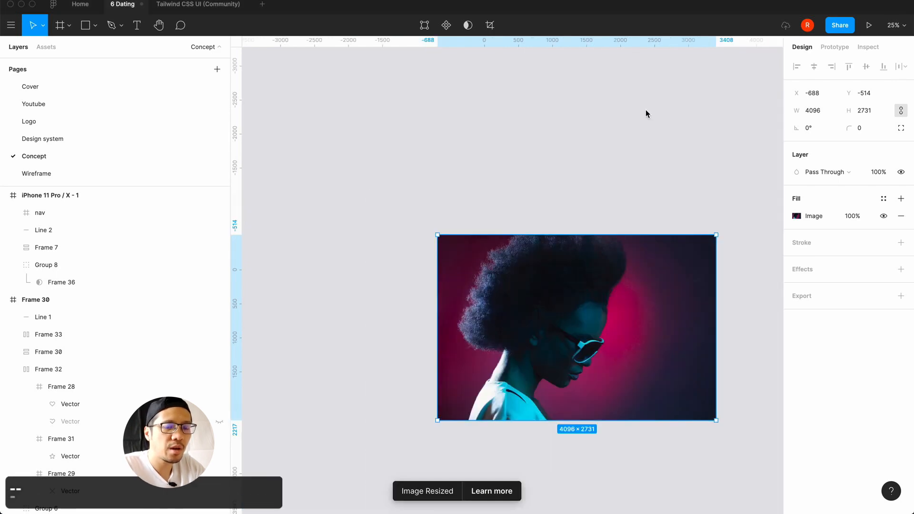
{"action": "left_click_drag", "start_coordinate": [549, 298], "coordinate": [615, 177]}
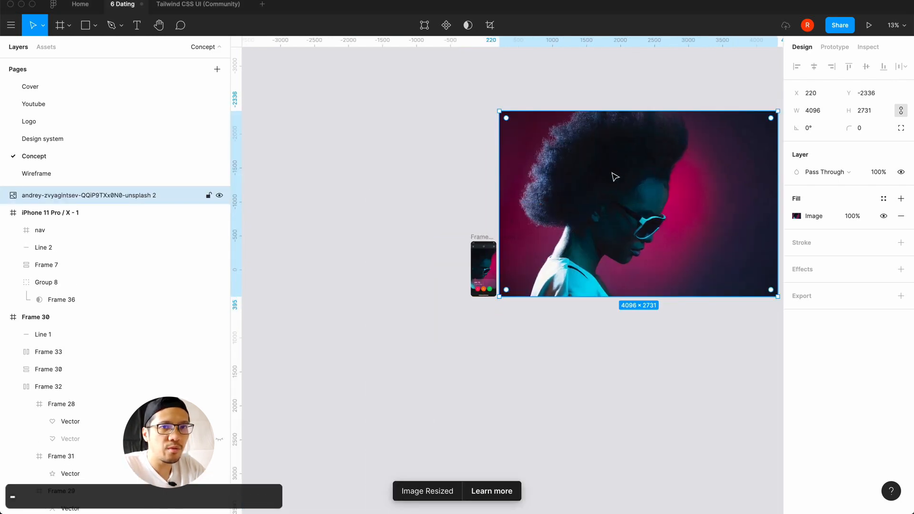
{"action": "left_click", "coordinate": [861, 110]}
{"action": "type", "text": "700"}
{"action": "key", "text": "Return"}
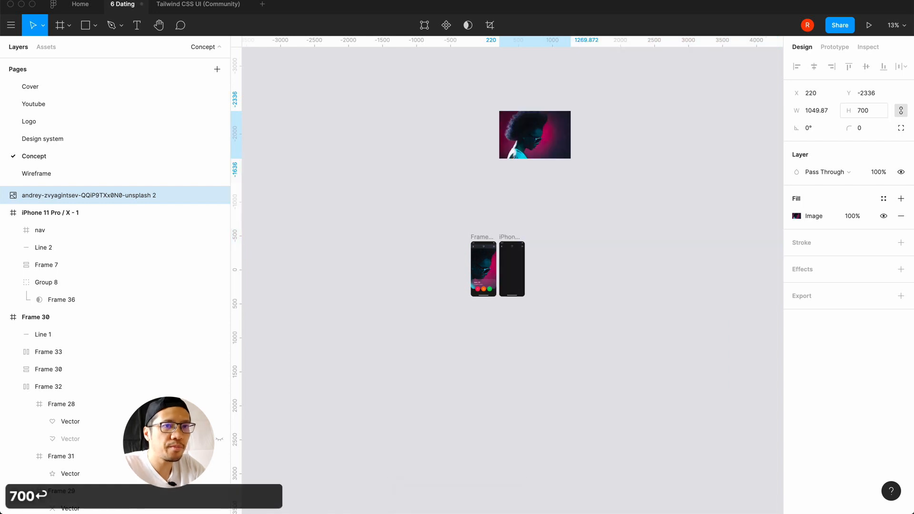
- Cut the resized photo and paste it into the masked Frame 36 of the new phone screen
{"action": "key", "text": "super+x"}
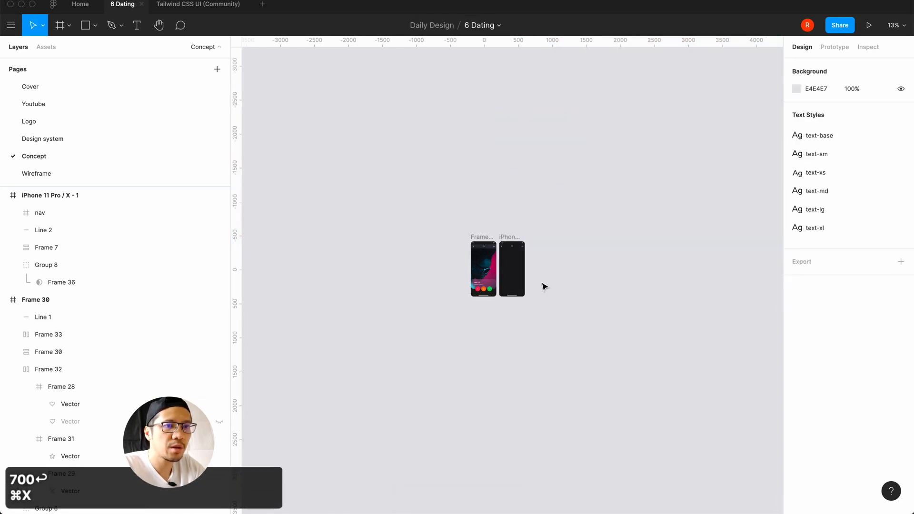
{"action": "key", "text": "shift+0"}
{"action": "key", "text": "minus"}
{"action": "left_click", "coordinate": [535, 289]}
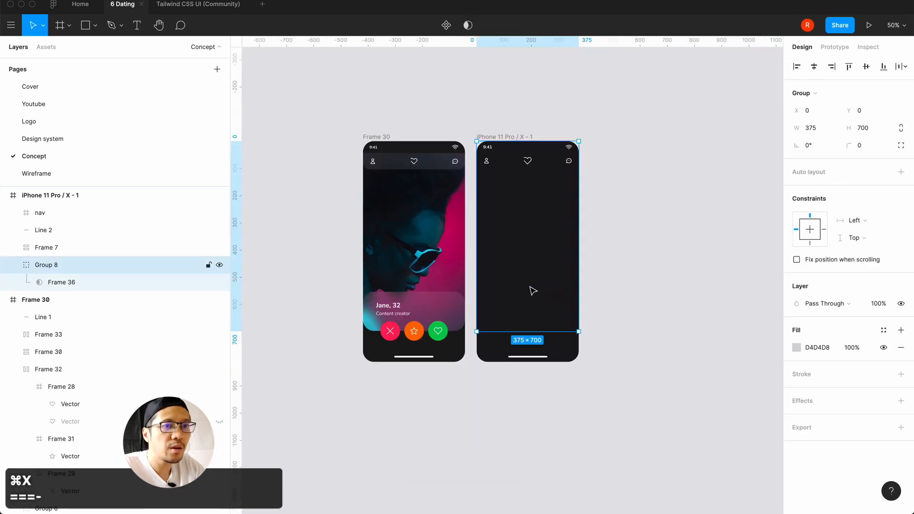
{"action": "left_click", "coordinate": [74, 282]}
{"action": "key", "text": "super+v"}
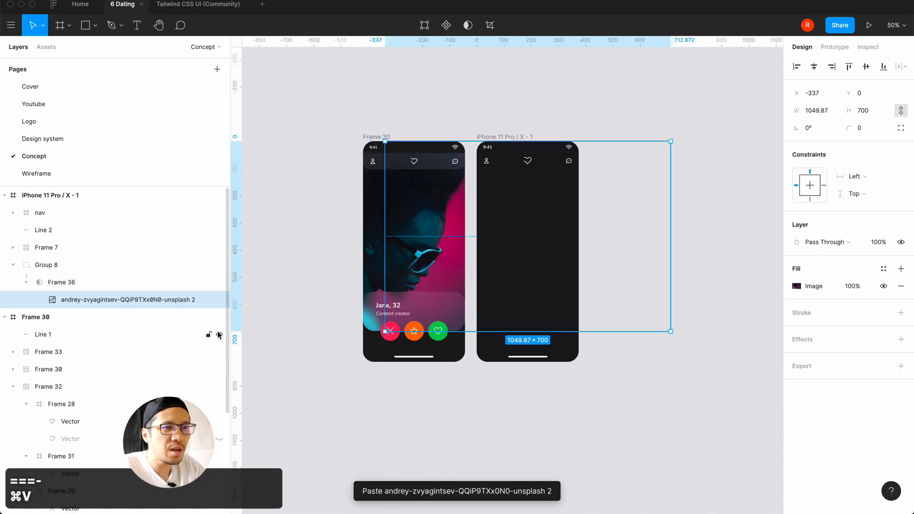
- Try pasting a copy of the Frame 36 mask, and undo it
{"action": "left_click", "coordinate": [65, 282]}
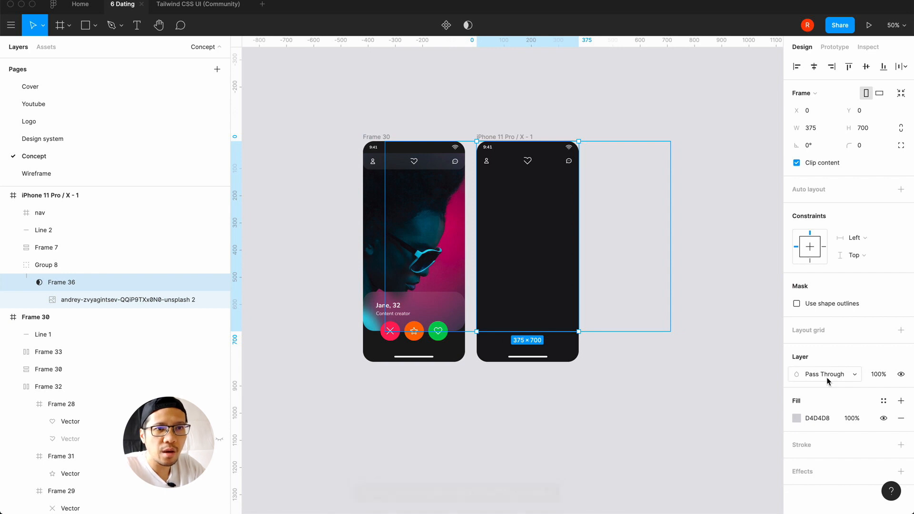
{"action": "left_click", "coordinate": [430, 384]}
{"action": "left_click", "coordinate": [54, 284]}
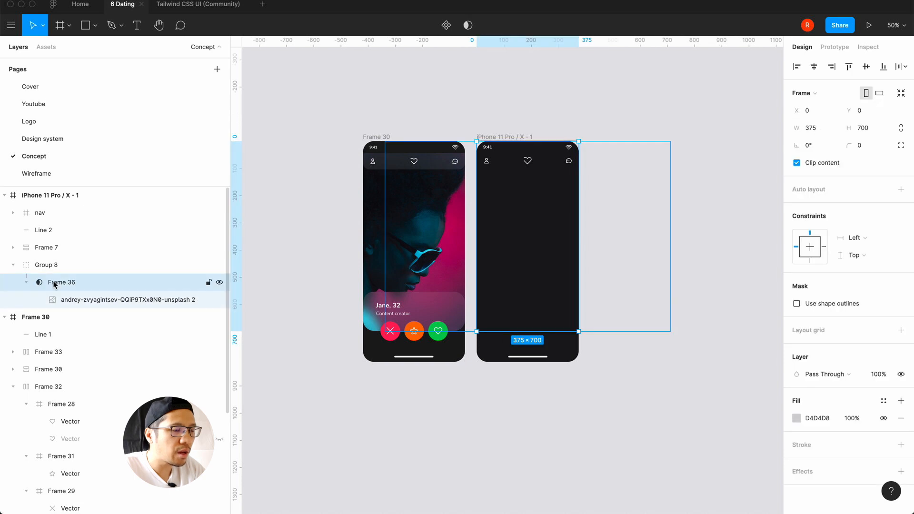
{"action": "key", "text": "super+c"}
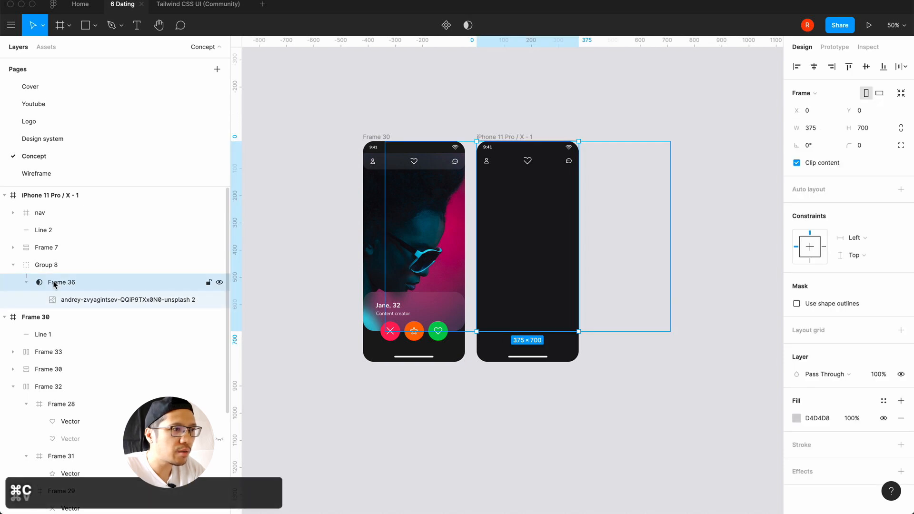
{"action": "key", "text": "super+v"}
{"action": "key", "text": "super+z"}
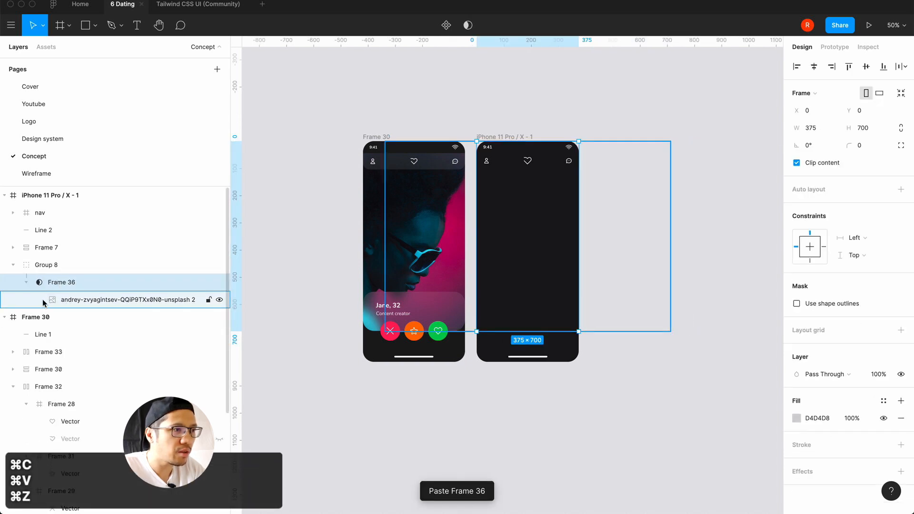
- Move the photo layer out of Frame 36 to directly above it in Group 8, so the mask clips the photo
{"action": "left_click", "coordinate": [67, 302]}
{"action": "left_click_drag", "start_coordinate": [67, 304], "coordinate": [76, 279]}
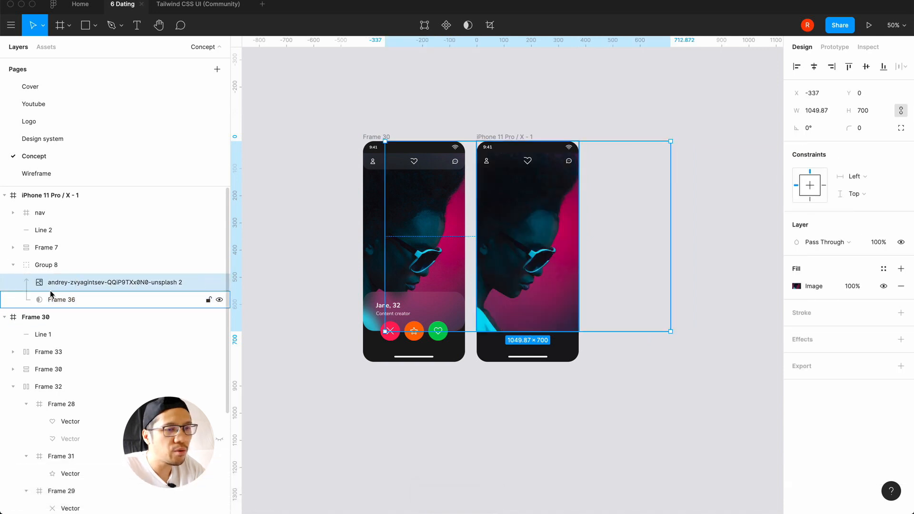
{"action": "left_click", "coordinate": [307, 454]}
{"action": "key", "text": "shift+0"}
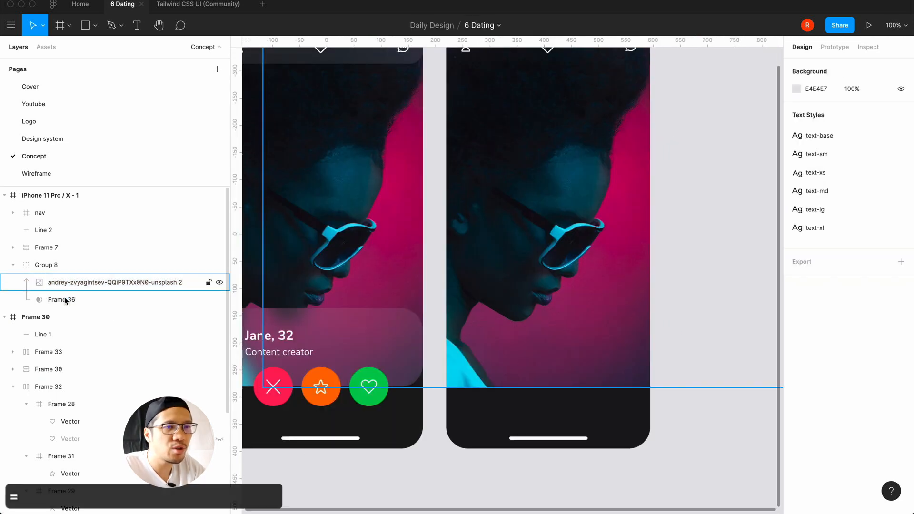
{"action": "key", "text": "minus"}
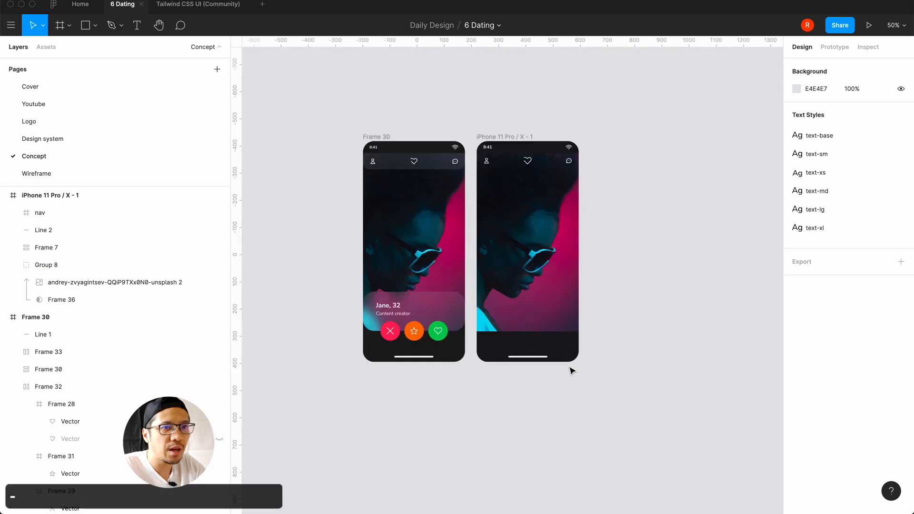
{"action": "key", "text": "equal"}
{"action": "key", "text": "minus"}
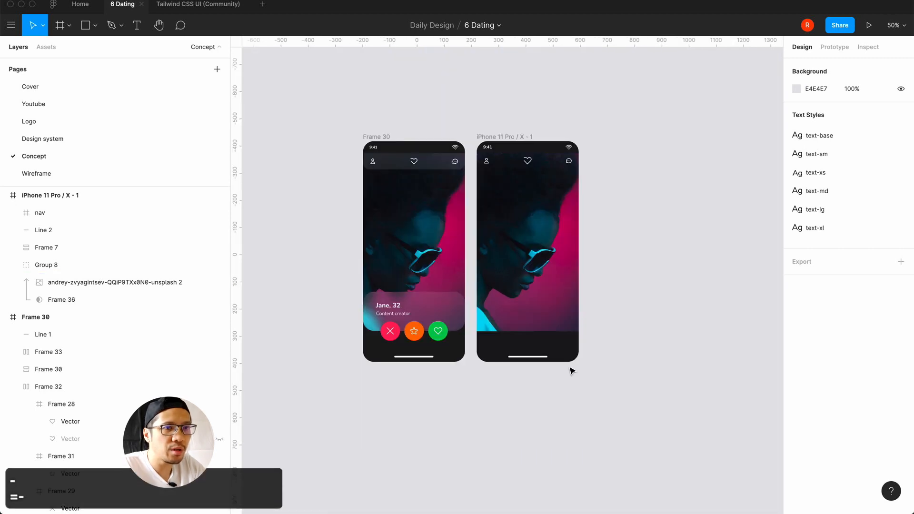
- Add a white FFFFFF fill at 10% opacity to the new screen's nav frame
{"action": "left_click", "coordinate": [508, 168]}
{"action": "left_click", "coordinate": [900, 374]}
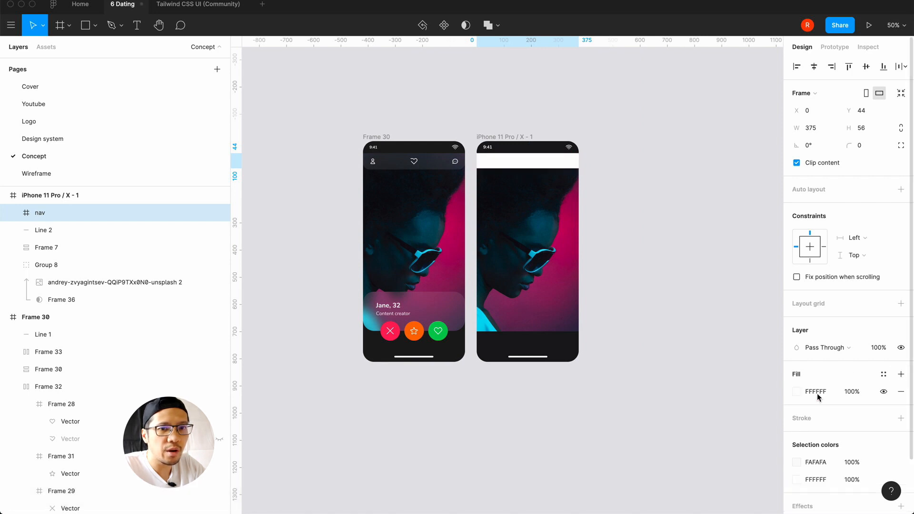
{"action": "left_click", "coordinate": [851, 392]}
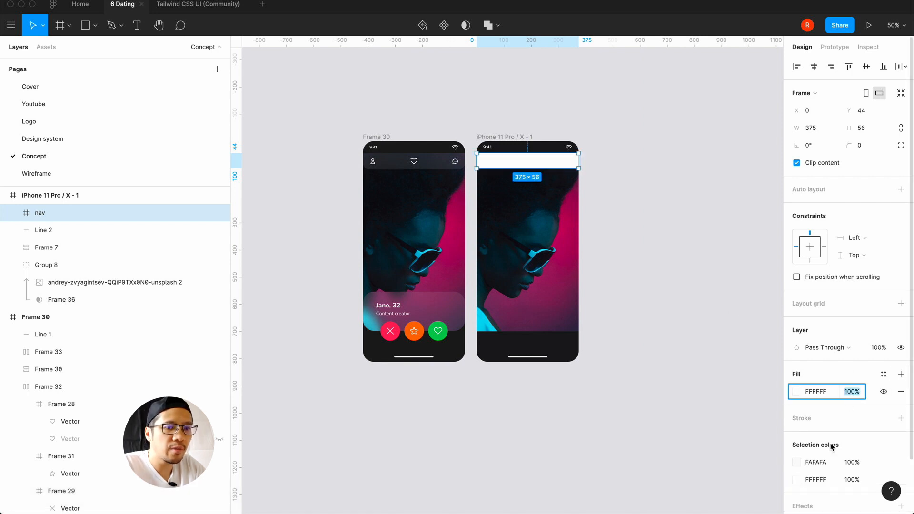
{"action": "type", "text": "10"}
{"action": "key", "text": "Return"}
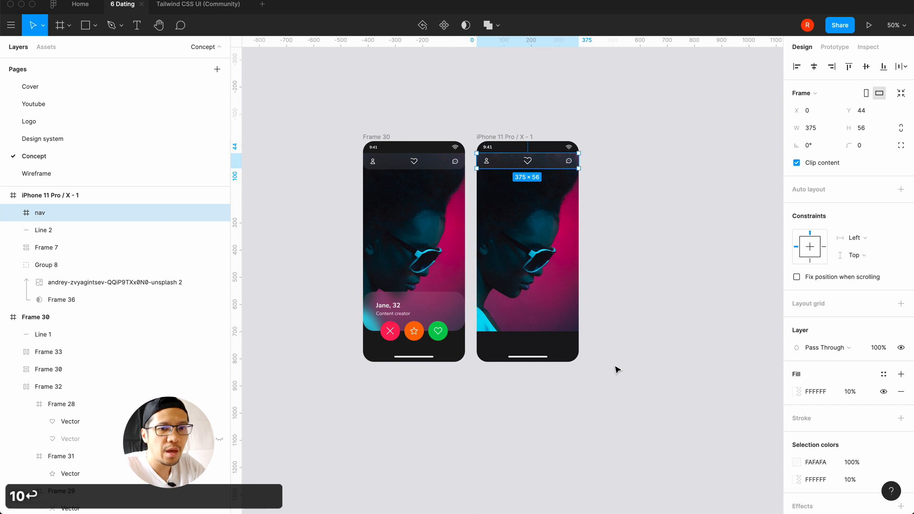
- Add a background blur effect with a blur of 40 to the nav frame
{"action": "scroll", "coordinate": [835, 446], "scroll_direction": "down", "scroll_amount": 3}
{"action": "left_click", "coordinate": [901, 447]}
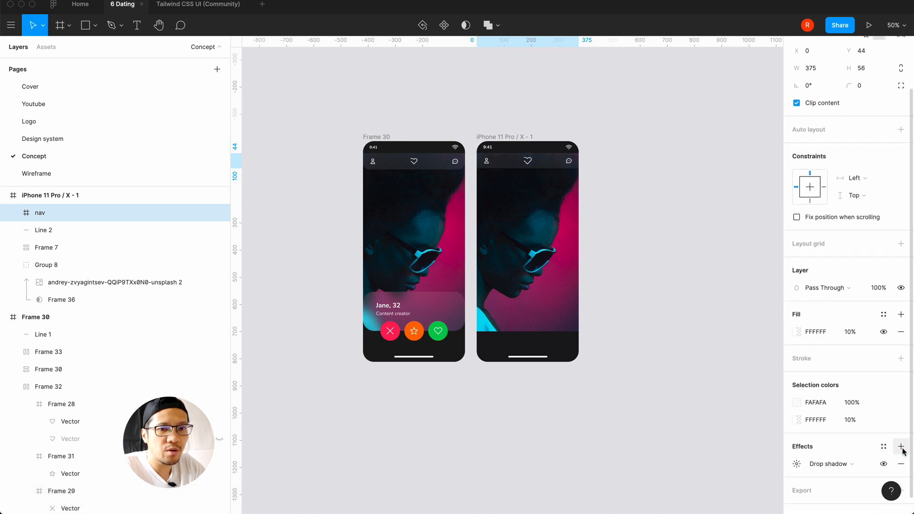
{"action": "left_click", "coordinate": [827, 464]}
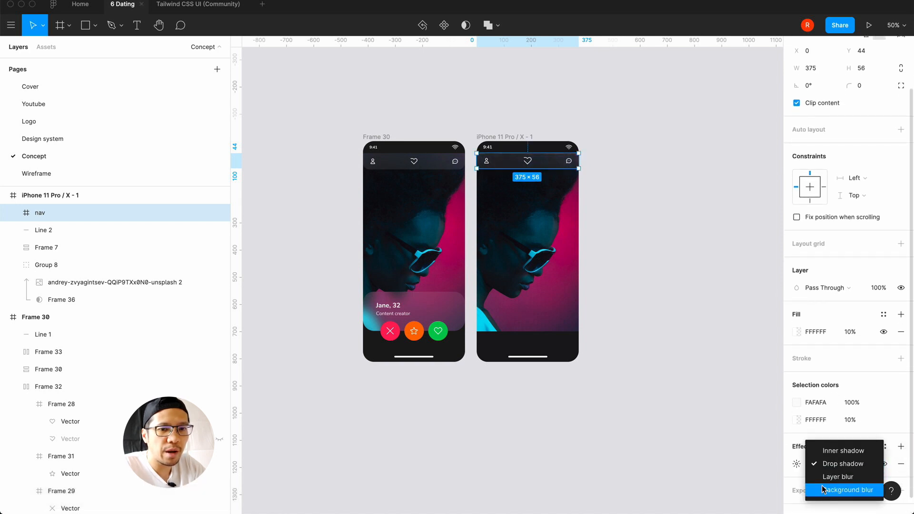
{"action": "left_click", "coordinate": [822, 487]}
{"action": "left_click", "coordinate": [796, 464]}
{"action": "type", "text": "40"}
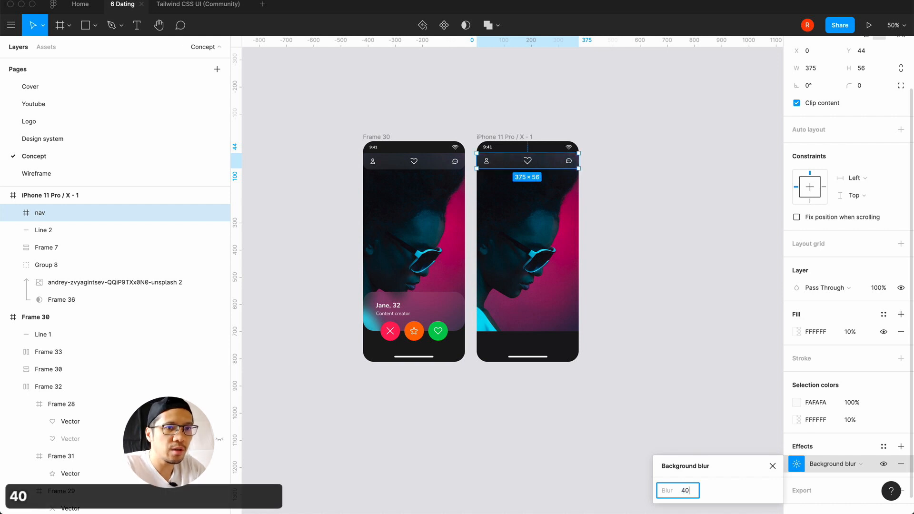
{"action": "key", "text": "Return"}
{"action": "left_click", "coordinate": [775, 466]}
{"action": "left_click", "coordinate": [685, 387]}
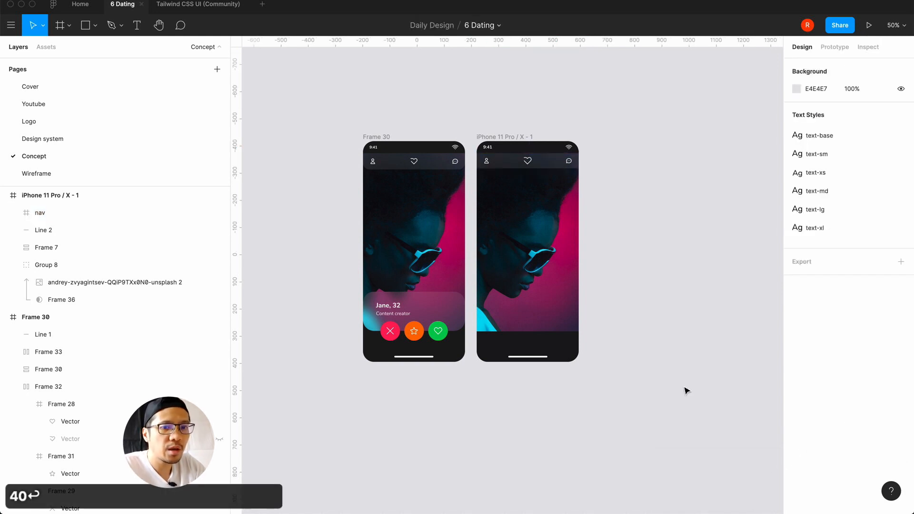
- Examine the layers nested inside the new screen's nav frame, down to the auto layout frame holding the icons
{"action": "key", "text": "equal"}
{"action": "scroll", "coordinate": [686, 390], "scroll_direction": "up", "scroll_amount": 4}
{"action": "scroll", "coordinate": [685, 389], "scroll_direction": "right", "scroll_amount": 2}
{"action": "scroll", "coordinate": [686, 387], "scroll_direction": "left", "scroll_amount": 3}
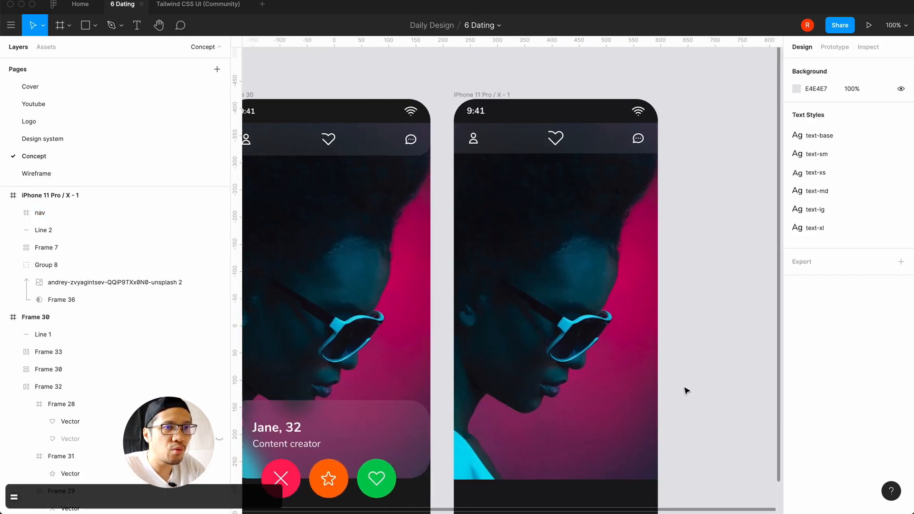
{"action": "left_click", "coordinate": [624, 152]}
{"action": "left_click", "coordinate": [624, 152]}
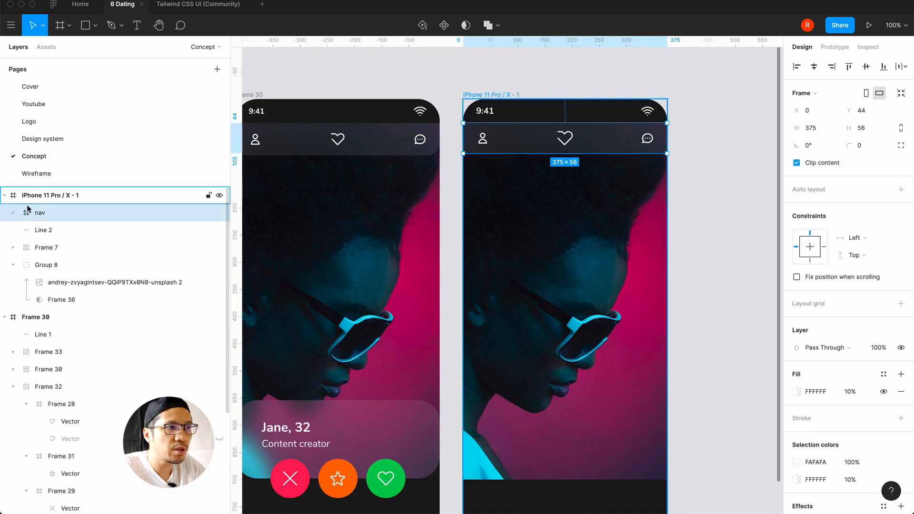
{"action": "left_click", "coordinate": [14, 214]}
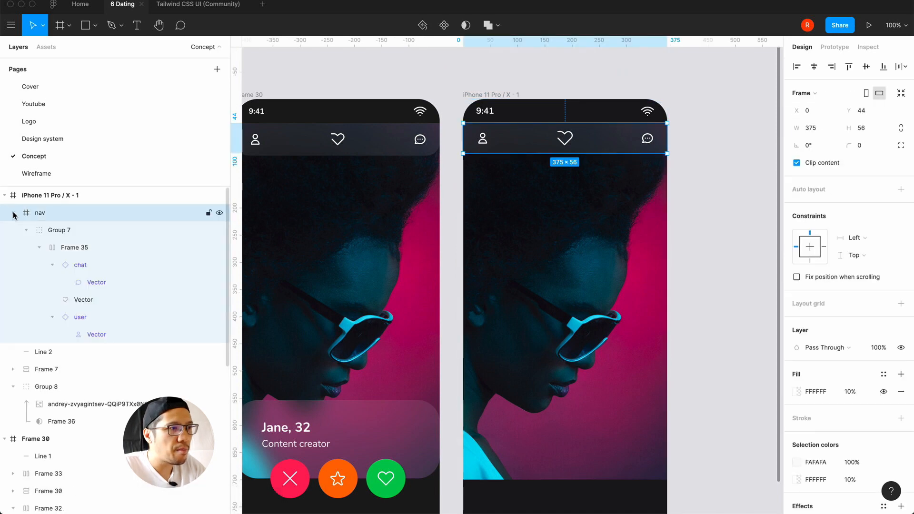
{"action": "left_click", "coordinate": [58, 247]}
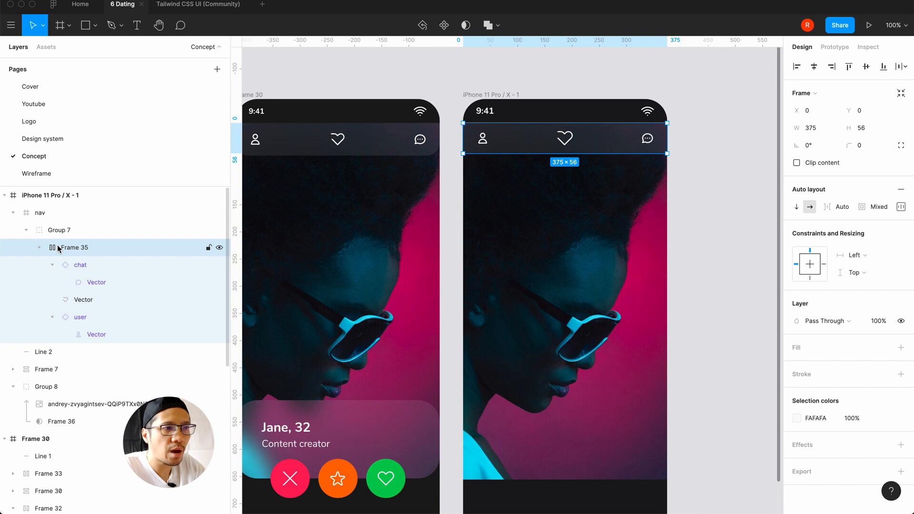
- Give the nav frame independent corner radii, with 24 on both bottom corners and the top corners square
{"action": "left_click", "coordinate": [38, 213]}
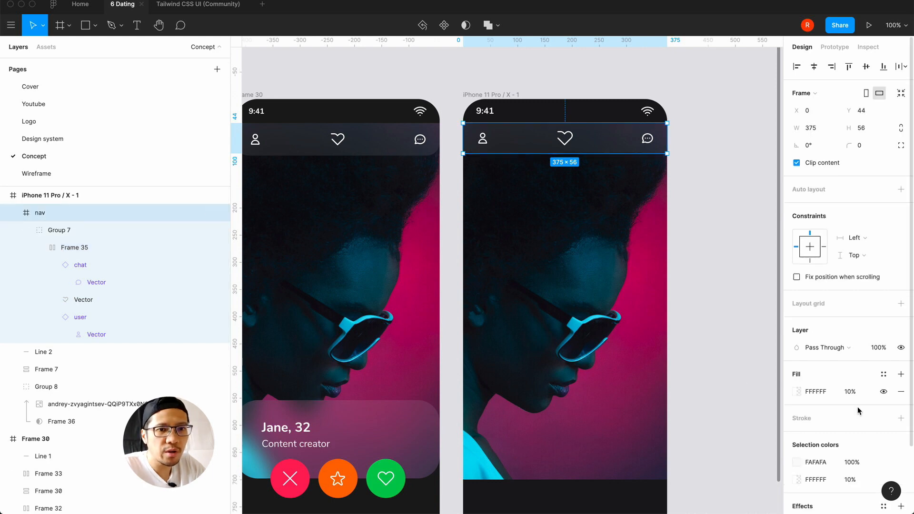
{"action": "scroll", "coordinate": [859, 410], "scroll_direction": "down", "scroll_amount": 2}
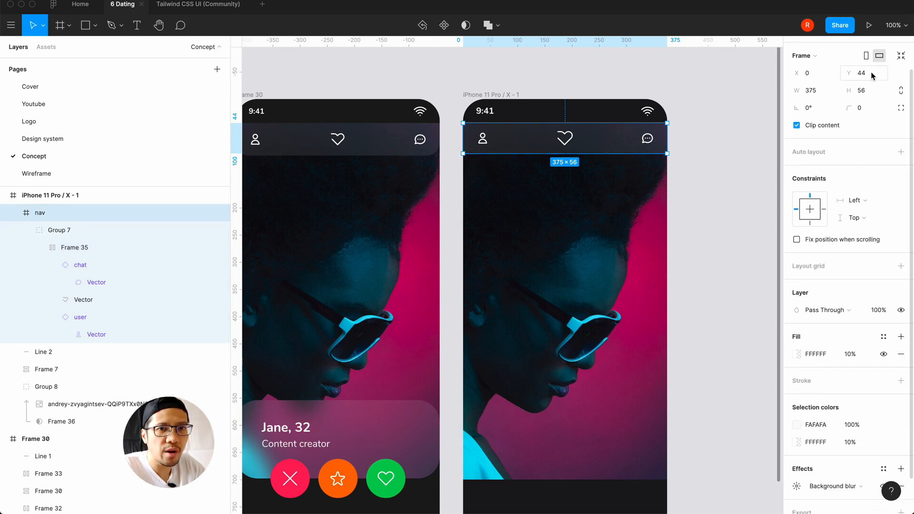
{"action": "left_click", "coordinate": [900, 108]}
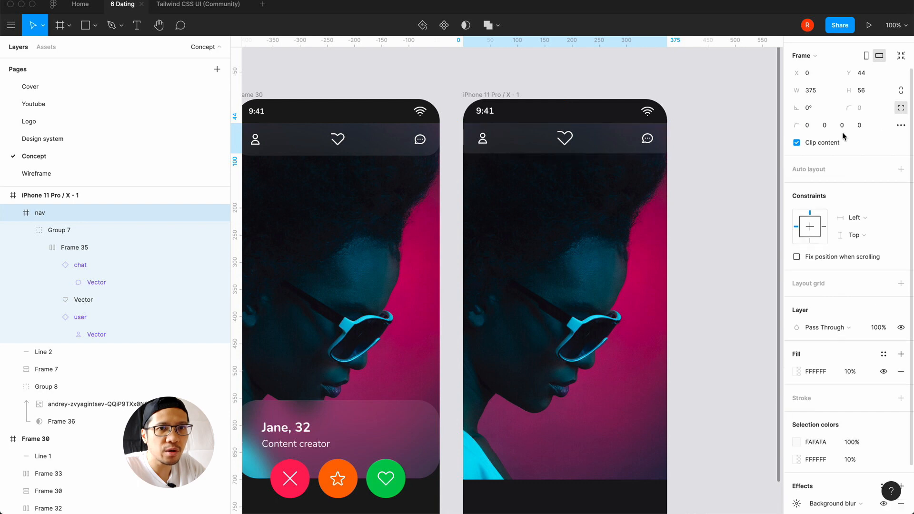
{"action": "left_click", "coordinate": [810, 127]}
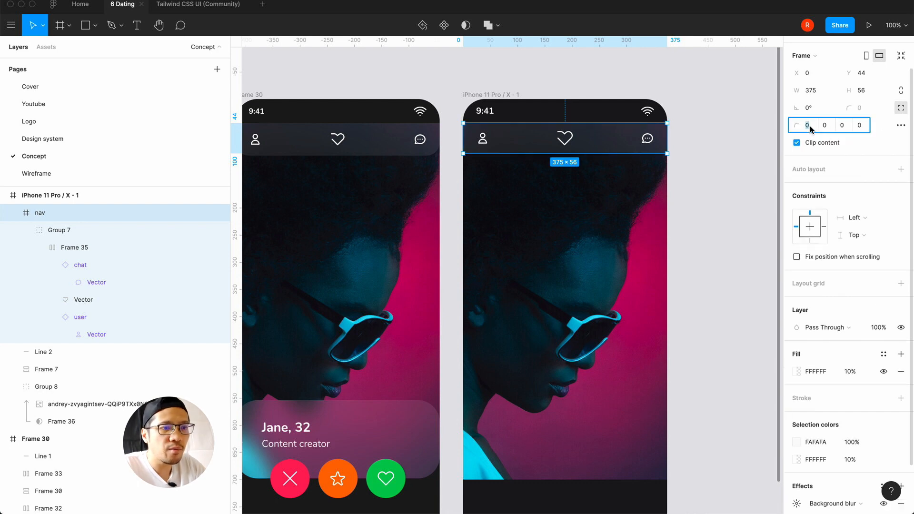
{"action": "key", "text": "Tab"}
{"action": "key", "text": "Tab"}
{"action": "type", "text": "40"}
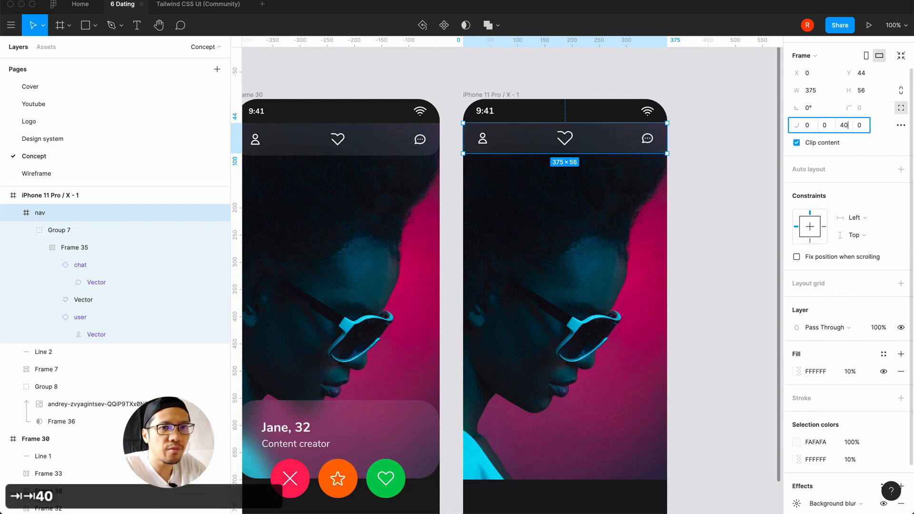
{"action": "key", "text": "BackSpace"}
{"action": "key", "text": "BackSpace"}
{"action": "type", "text": "24"}
{"action": "key", "text": "Return"}
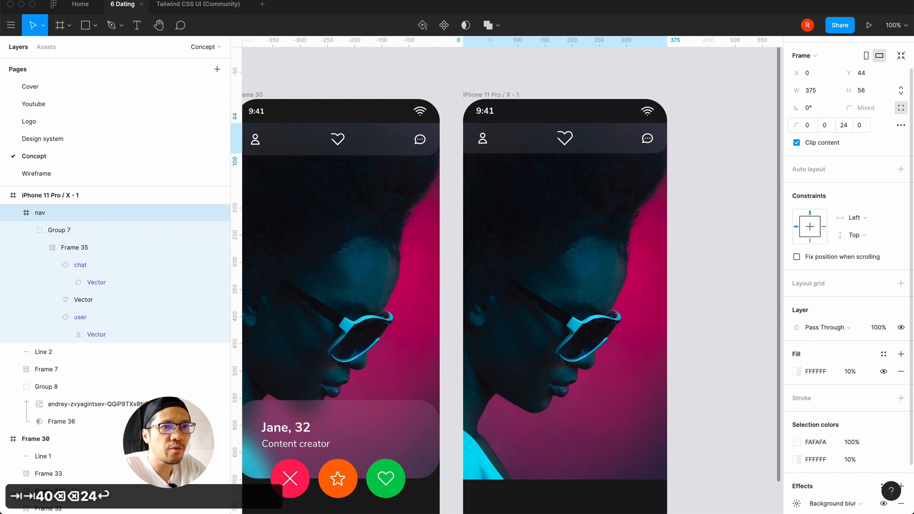
{"action": "left_click", "coordinate": [864, 125]}
{"action": "type", "text": "24"}
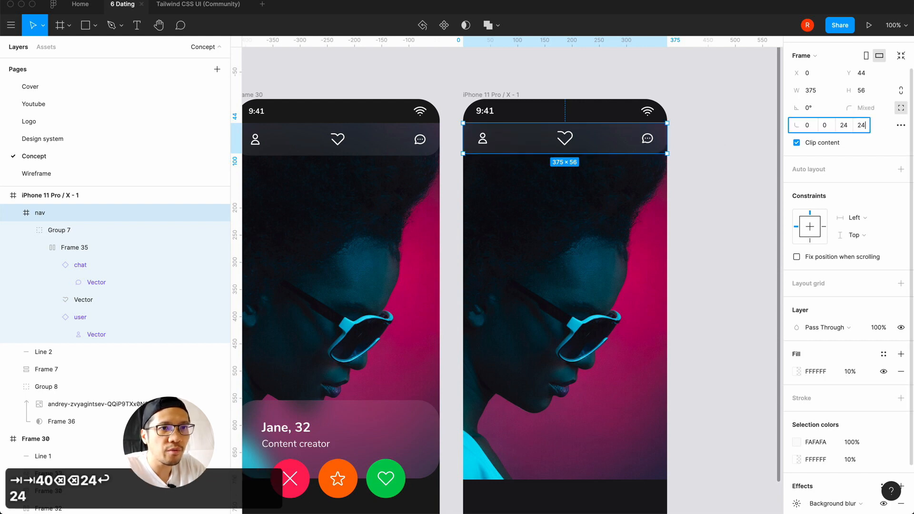
{"action": "key", "text": "Return"}
{"action": "left_click", "coordinate": [702, 236]}
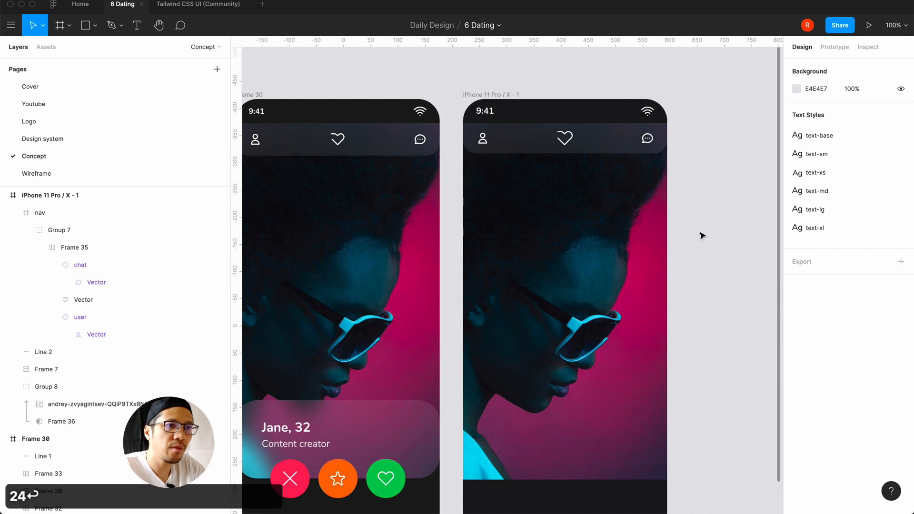
- Try a radius of 16 on both bottom corners of the nav frame
{"action": "scroll", "coordinate": [702, 235], "scroll_direction": "down", "scroll_amount": 2}
{"action": "scroll", "coordinate": [702, 236], "scroll_direction": "left", "scroll_amount": 3}
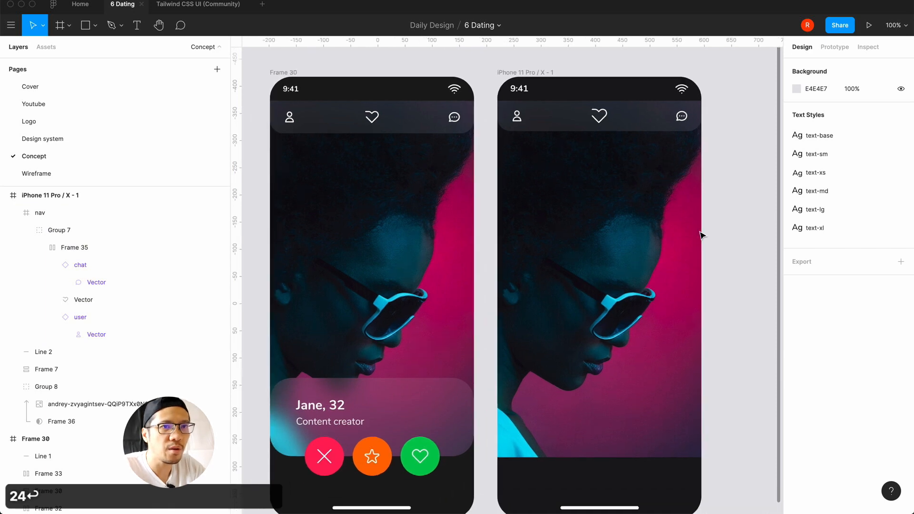
{"action": "left_click", "coordinate": [608, 120]}
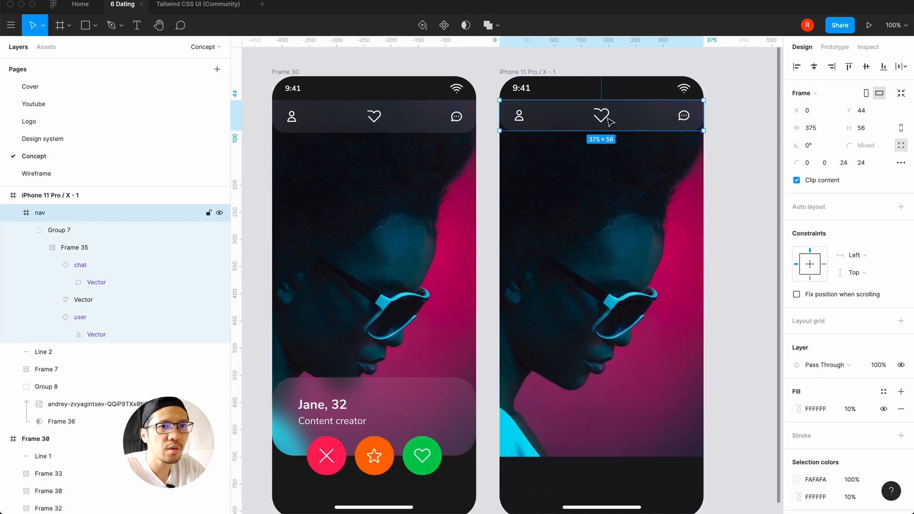
{"action": "left_click", "coordinate": [846, 163]}
{"action": "type", "text": "16"}
{"action": "key", "text": "Tab"}
{"action": "type", "text": "16"}
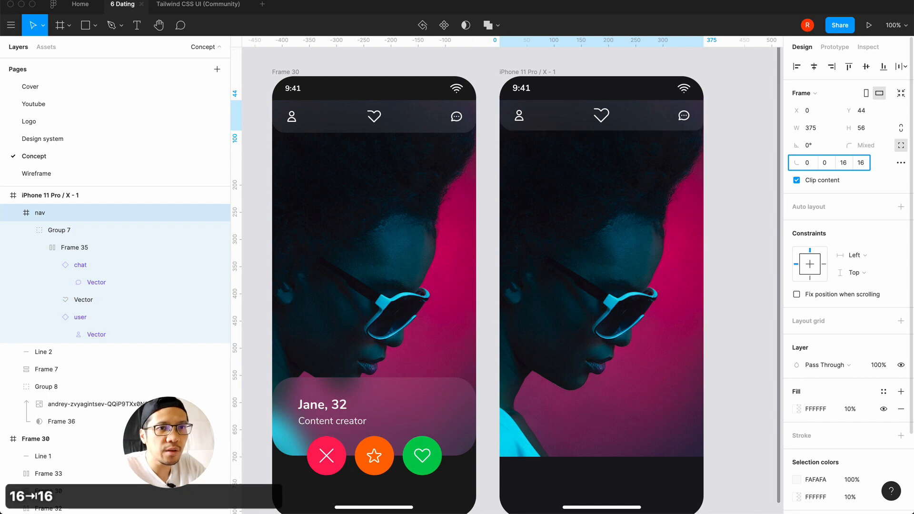
{"action": "key", "text": "Return"}
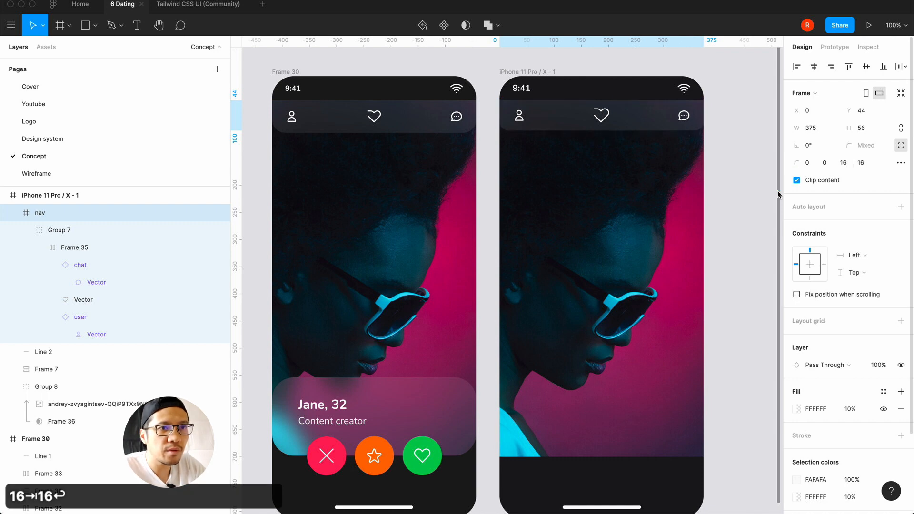
- Set both bottom corner radii of the nav frame back to 24
{"action": "left_click", "coordinate": [845, 163]}
{"action": "type", "text": "24"}
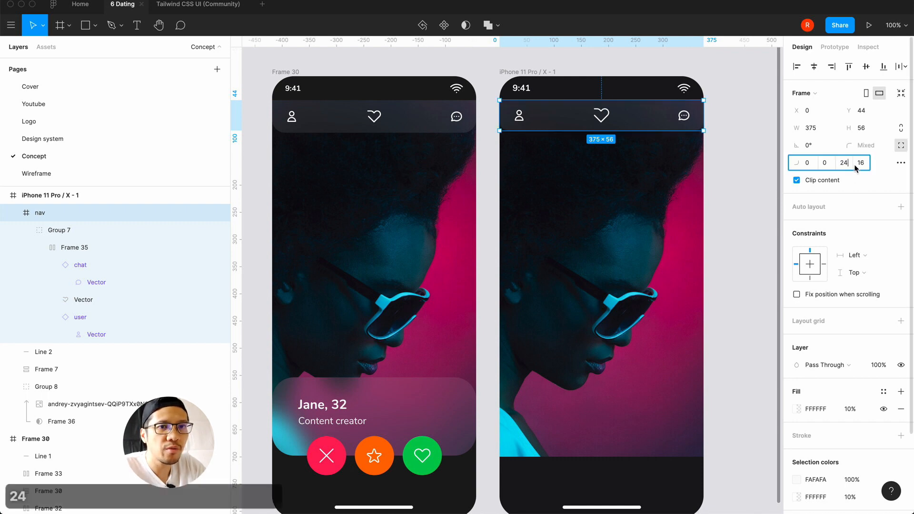
{"action": "key", "text": "Tab"}
{"action": "type", "text": "24"}
{"action": "key", "text": "Return"}
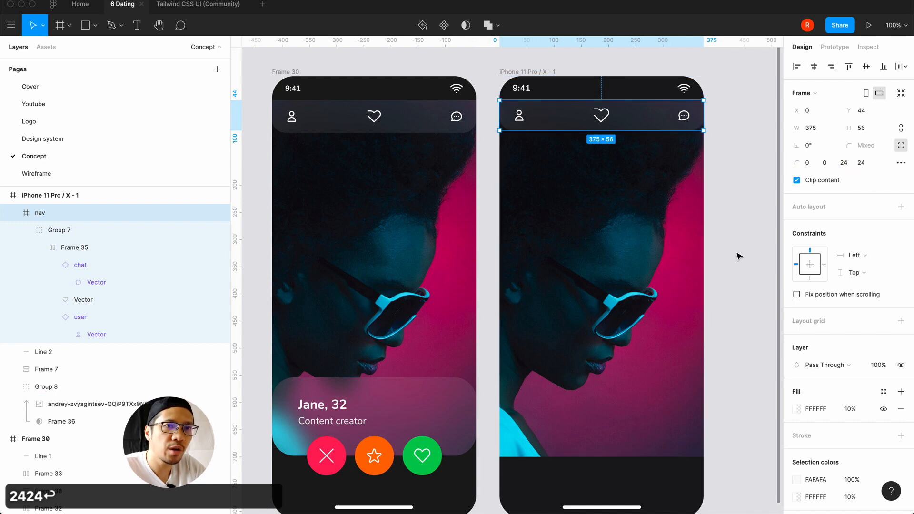
{"action": "left_click", "coordinate": [739, 258]}
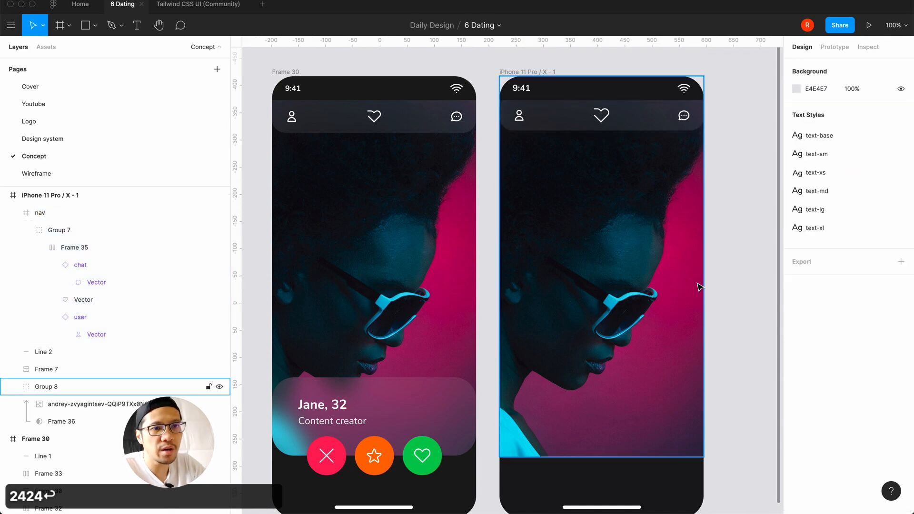
- Add a text layer with the profile's name and age over the lower photo, and move it out of Frame 36 to directly above Group 8
{"action": "scroll", "coordinate": [697, 283], "scroll_direction": "down", "scroll_amount": 2}
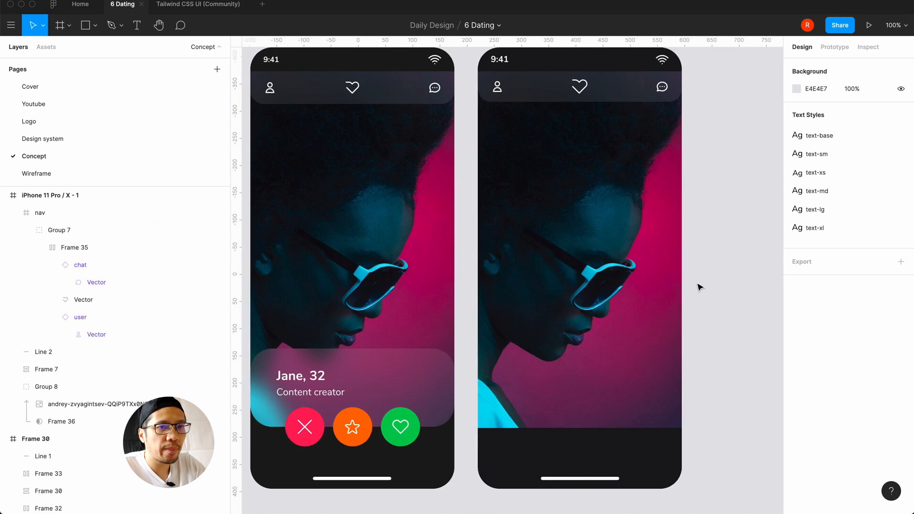
{"action": "scroll", "coordinate": [698, 286], "scroll_direction": "up", "scroll_amount": 2}
{"action": "scroll", "coordinate": [699, 287], "scroll_direction": "down", "scroll_amount": 5}
{"action": "scroll", "coordinate": [700, 287], "scroll_direction": "left", "scroll_amount": 2}
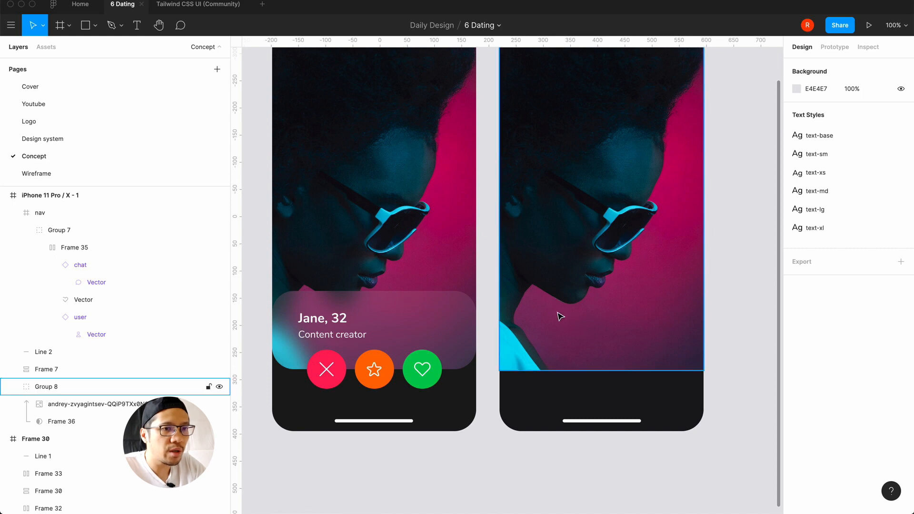
{"action": "key", "text": "t"}
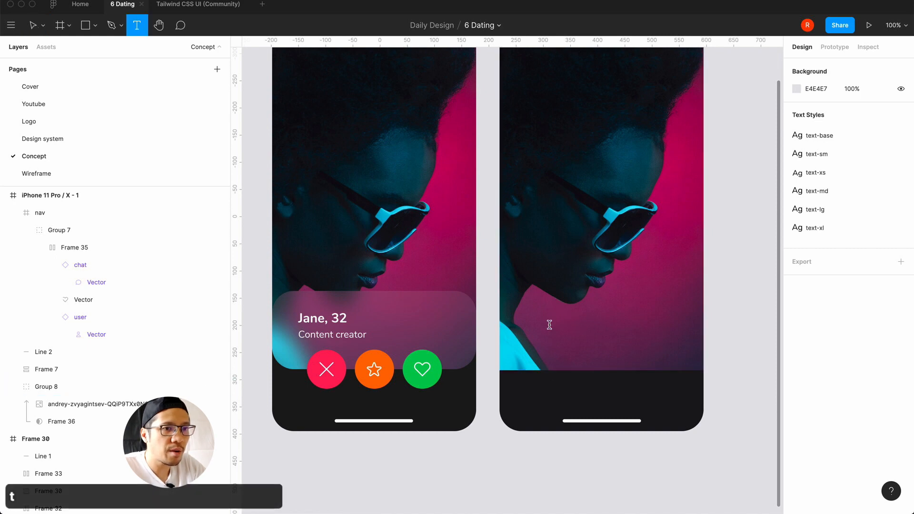
{"action": "left_click", "coordinate": [549, 324]}
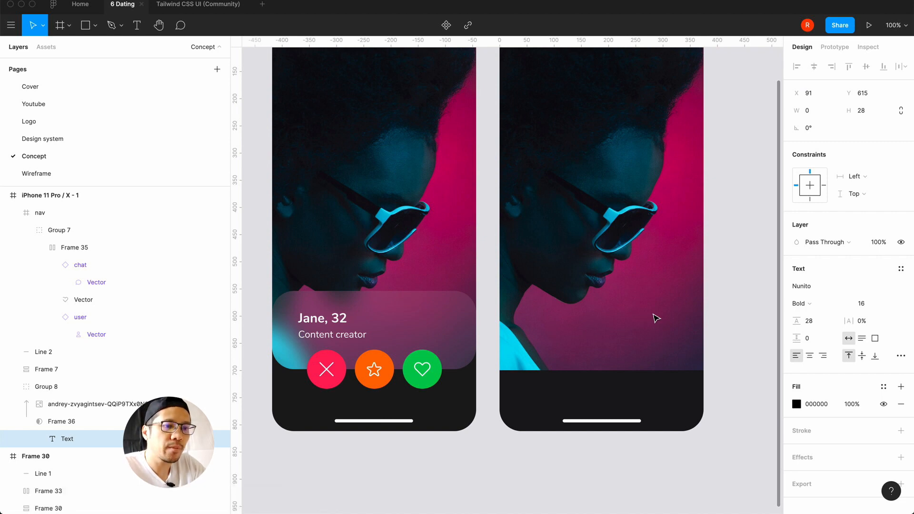
{"action": "type", "text": "Jane,"}
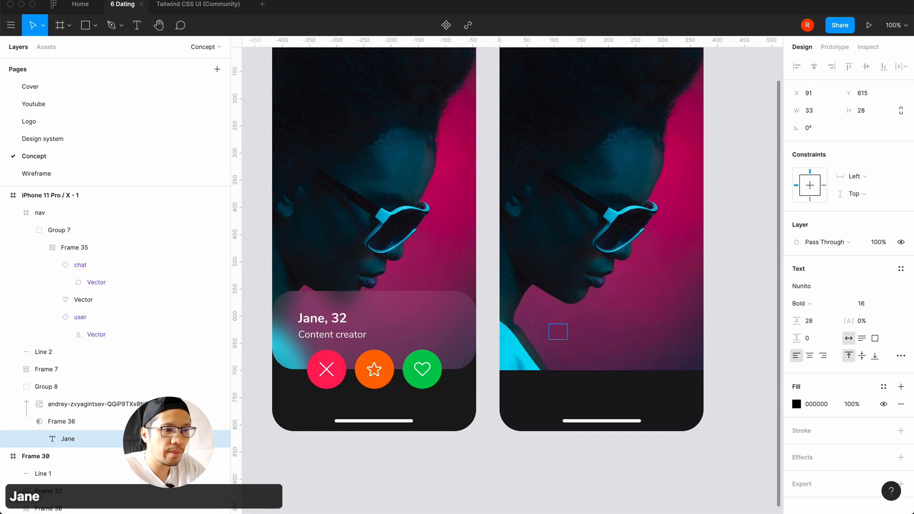
{"action": "key", "text": "BackSpace"}
{"action": "type", "text": ", 32"}
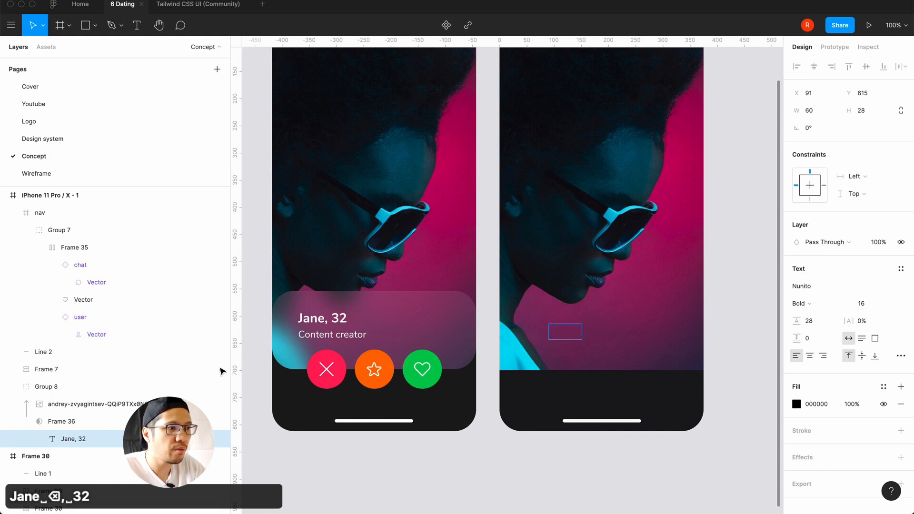
{"action": "left_click_drag", "start_coordinate": [73, 440], "coordinate": [51, 384]}
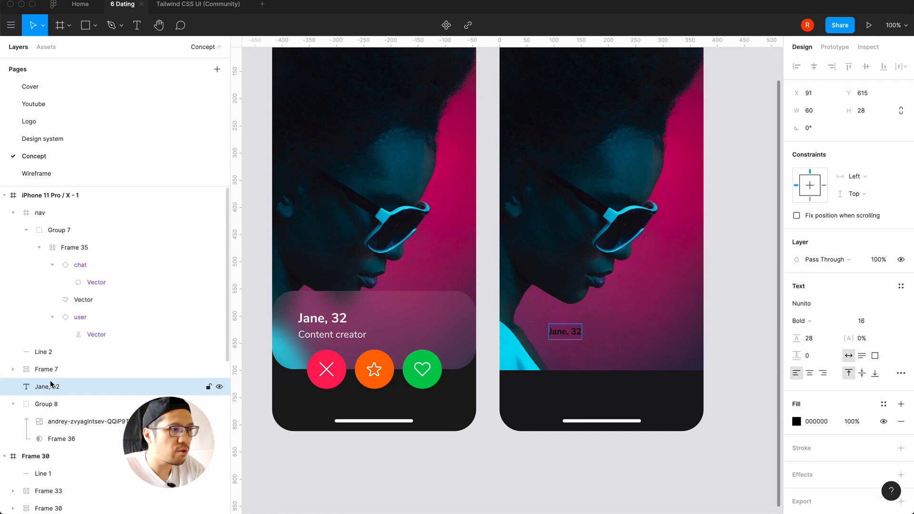
{"action": "left_click", "coordinate": [13, 404]}
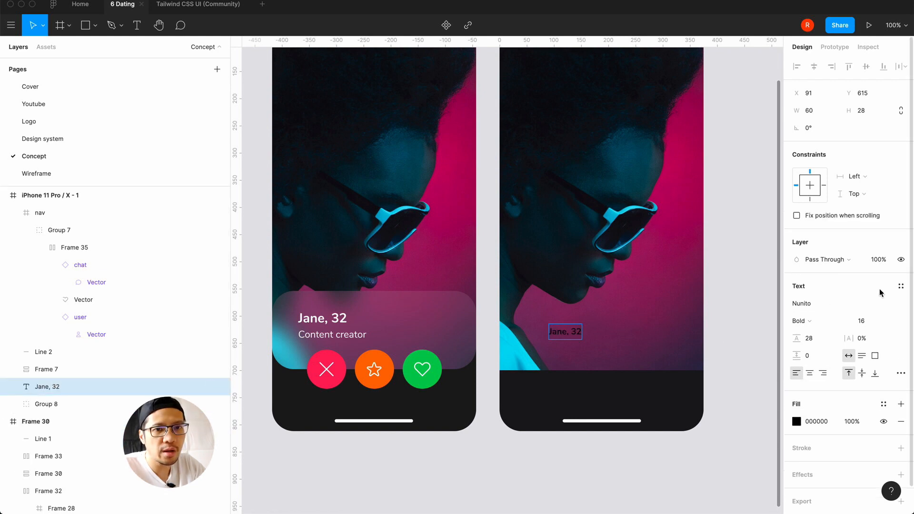
- Apply the text-md text style (24/32) to the whole name and age text on the new screen
{"action": "left_click", "coordinate": [900, 287]}
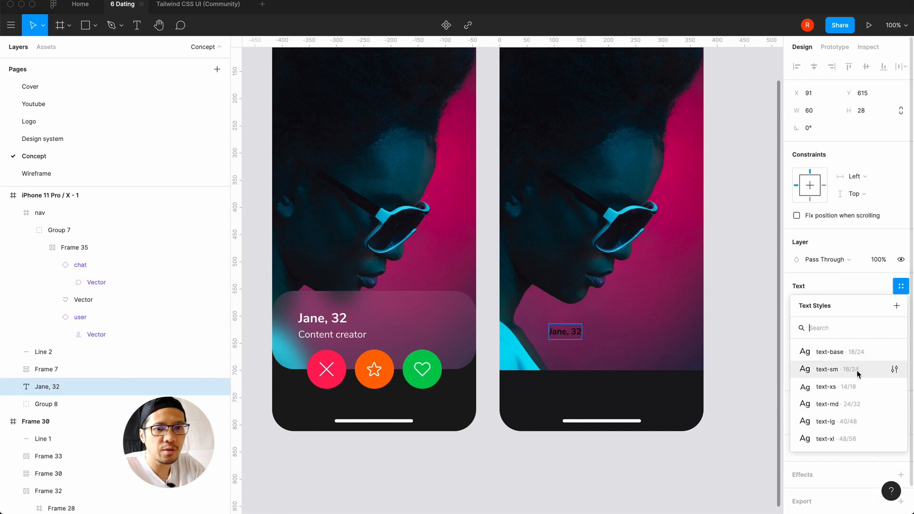
{"action": "left_click", "coordinate": [855, 405]}
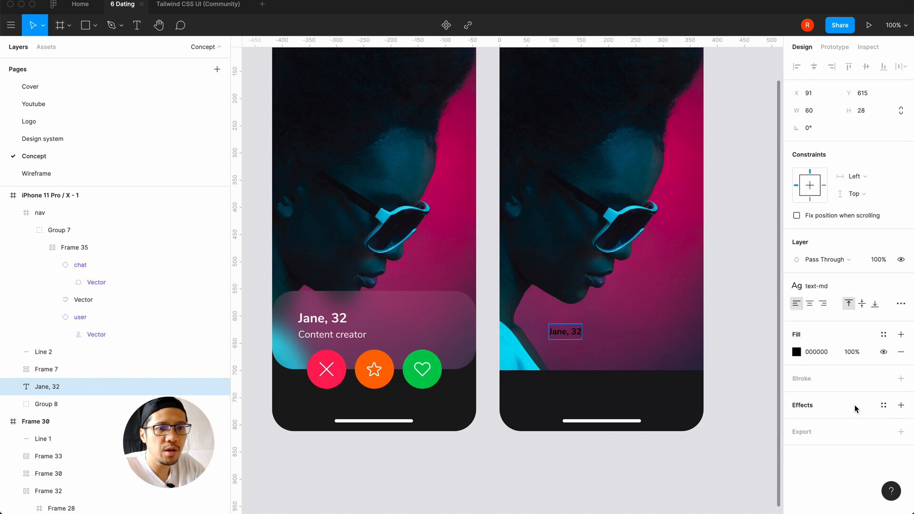
{"action": "key", "text": "super+a"}
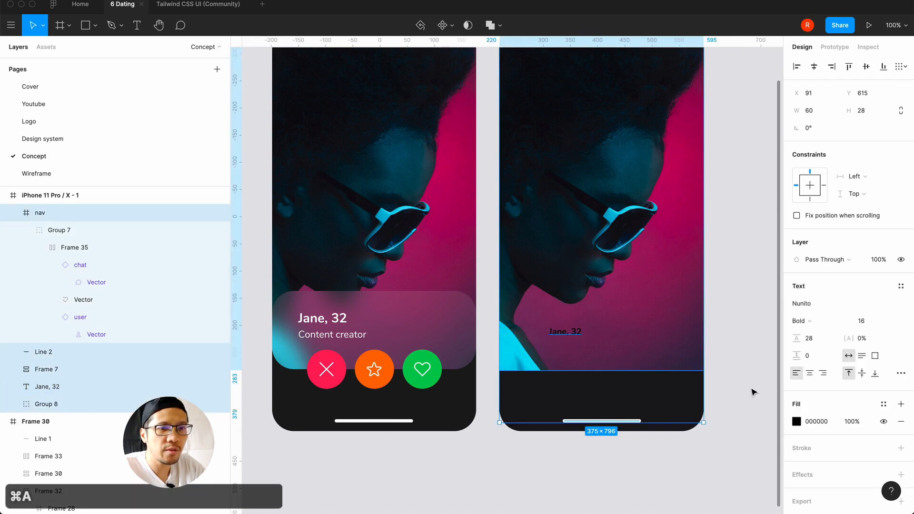
{"action": "double_click", "coordinate": [564, 330]}
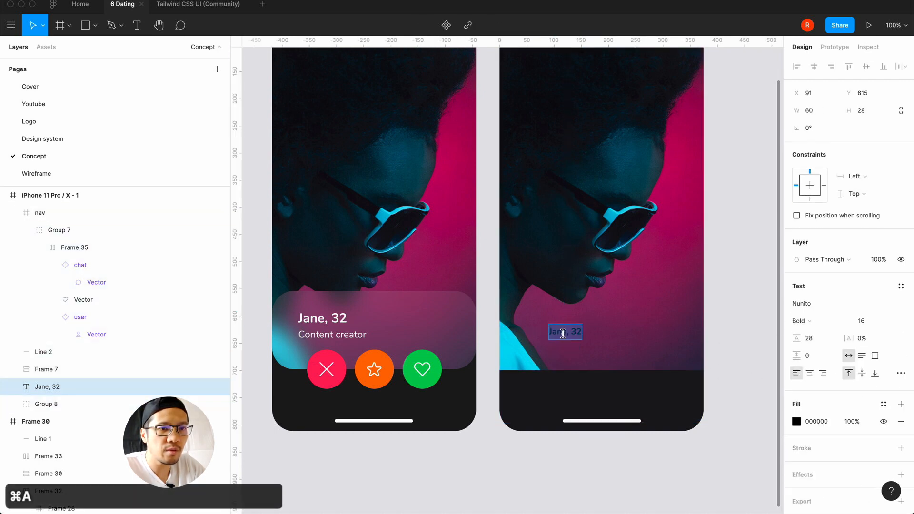
{"action": "left_click", "coordinate": [900, 285]}
{"action": "left_click", "coordinate": [839, 405]}
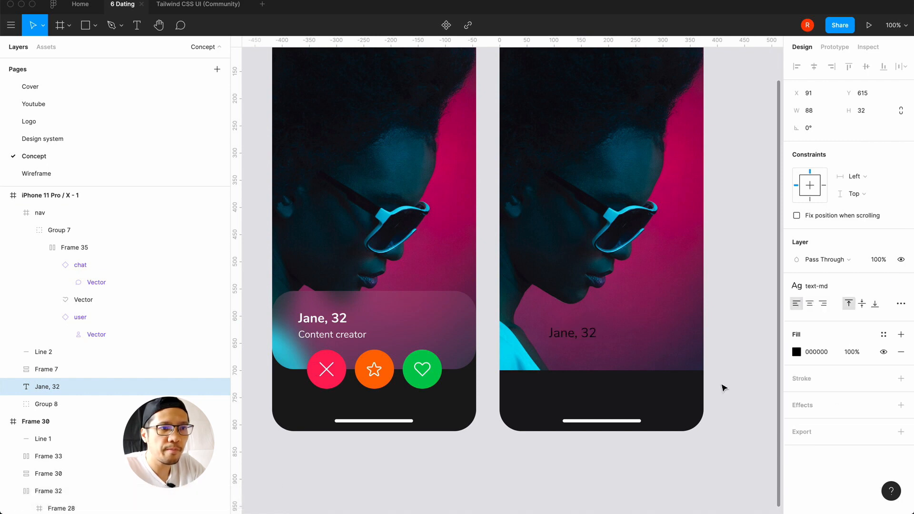
- Detach the name and age text from its text style to make it Bold, and give it an FAFAFA fill
{"action": "left_click", "coordinate": [899, 286]}
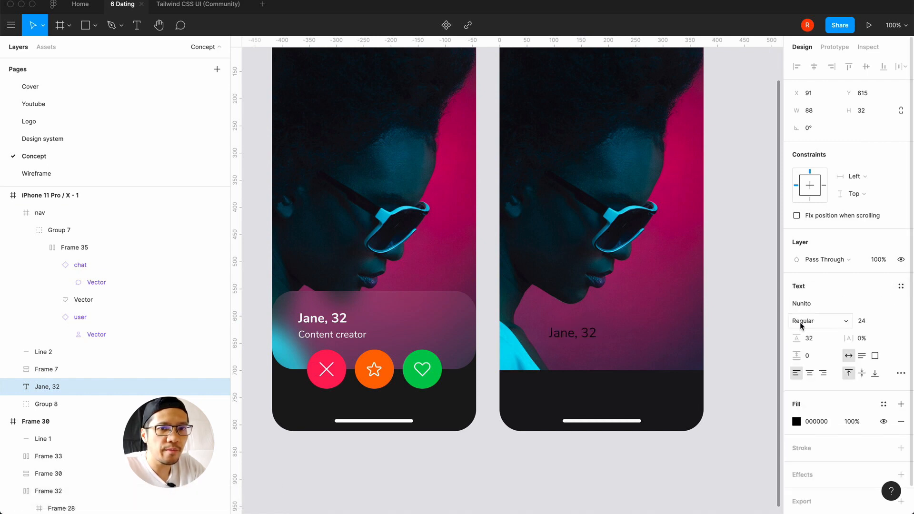
{"action": "left_click", "coordinate": [810, 322]}
{"action": "left_click", "coordinate": [809, 343]}
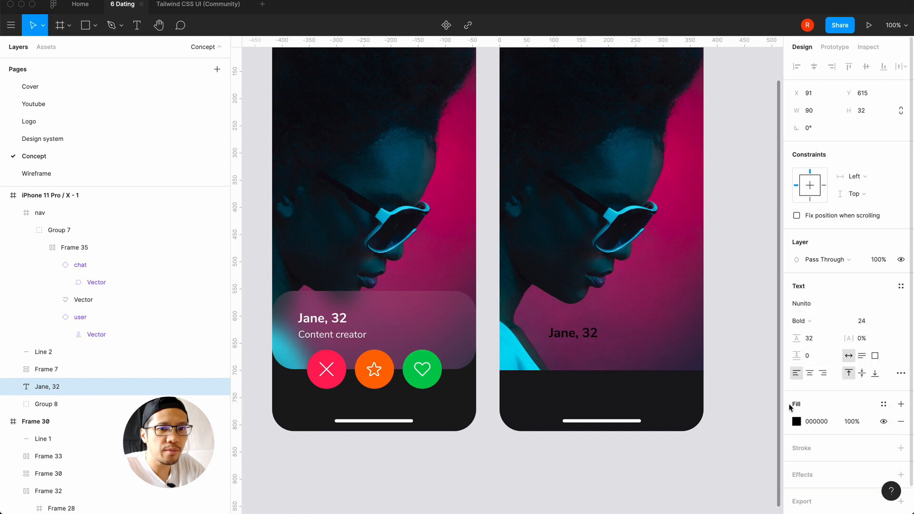
{"action": "left_click", "coordinate": [795, 421]}
{"action": "left_click", "coordinate": [693, 461]}
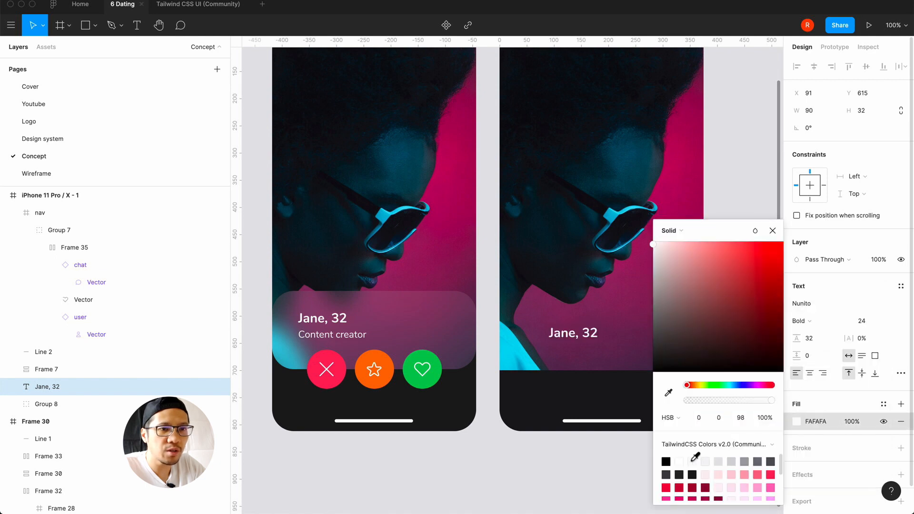
- Wrap the name and age text on the new screen in an auto layout frame and group that frame
{"action": "left_click", "coordinate": [772, 231]}
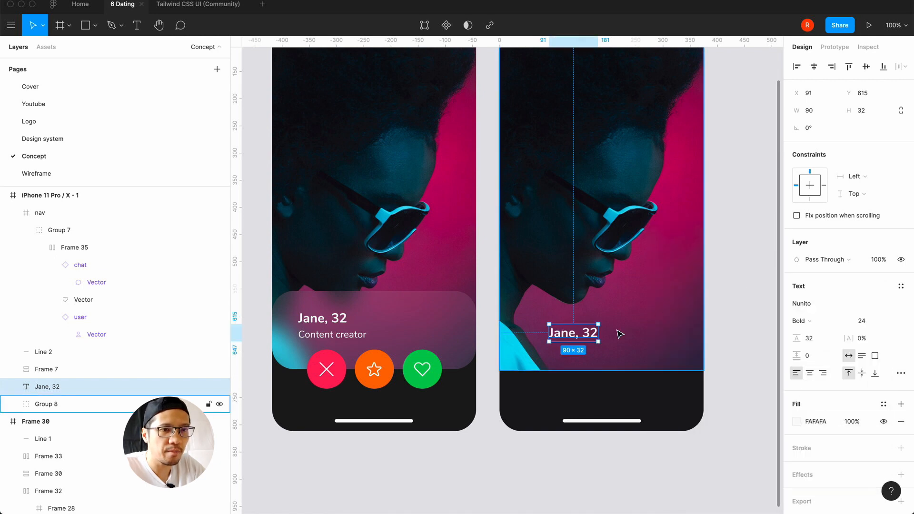
{"action": "left_click", "coordinate": [723, 320]}
{"action": "left_click", "coordinate": [594, 335]}
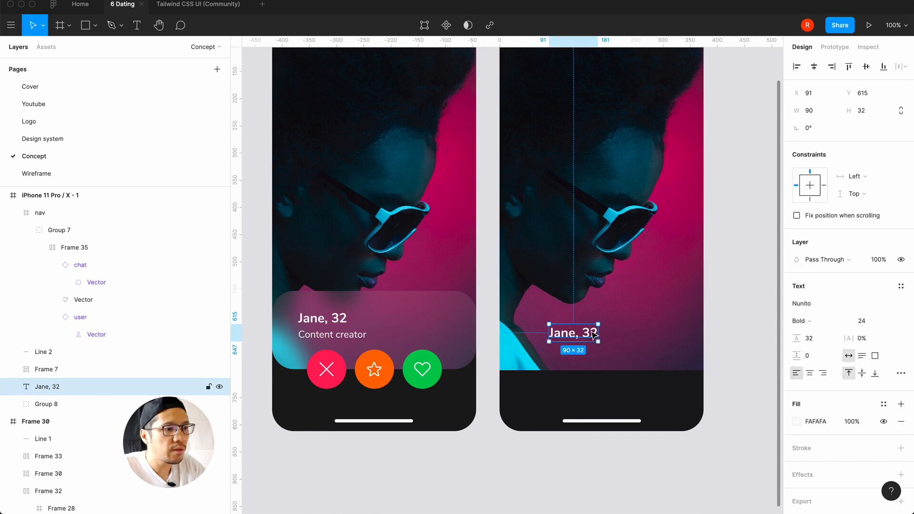
{"action": "key", "text": "shift+a"}
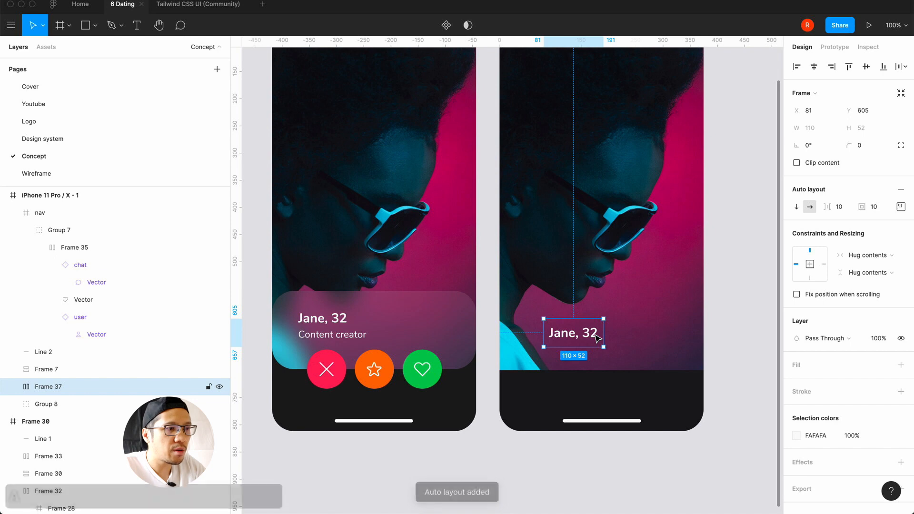
{"action": "key", "text": "super+g"}
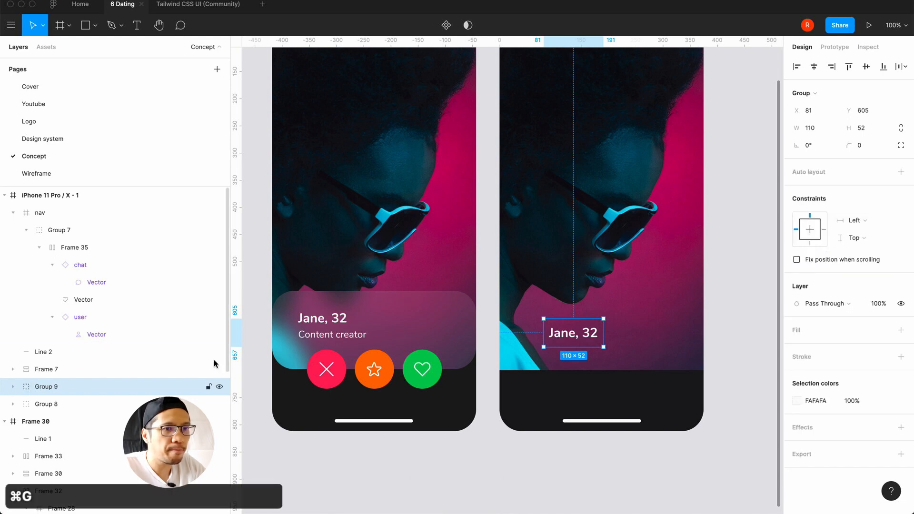
- Set the new text group's width to 375 and align it to the phone screen's left edge
{"action": "left_click", "coordinate": [809, 128]}
{"action": "type", "text": "3"}
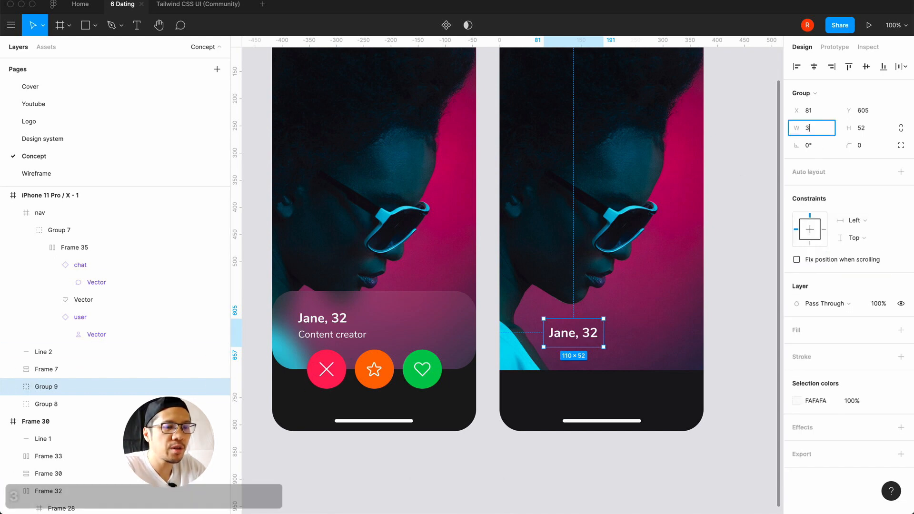
{"action": "type", "text": "75"}
{"action": "key", "text": "Return"}
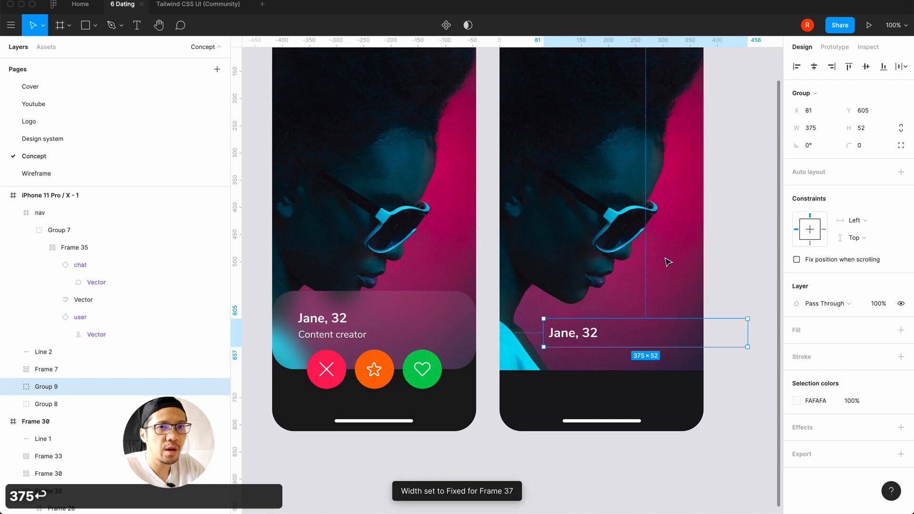
{"action": "key", "text": "alt+a"}
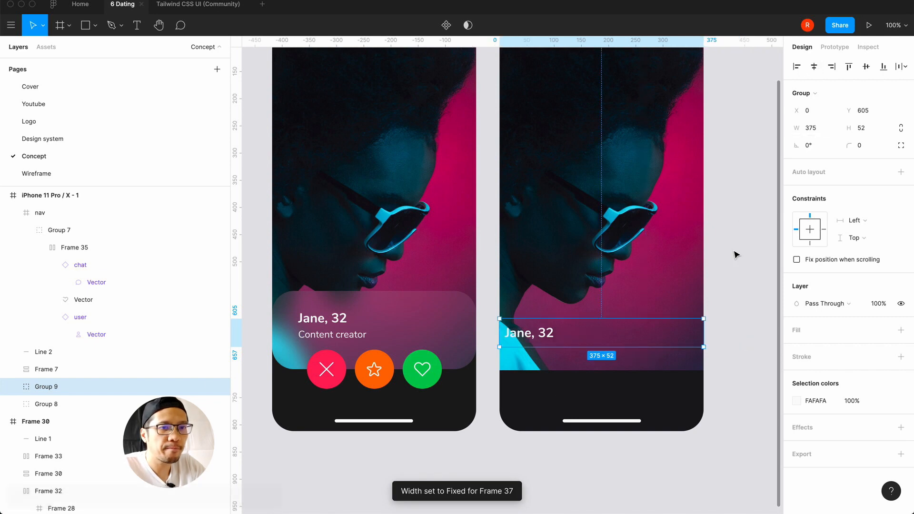
- Set the item spacing of Frame 37 inside Group 9 to 0
{"action": "left_click", "coordinate": [13, 386]}
{"action": "left_click", "coordinate": [48, 404]}
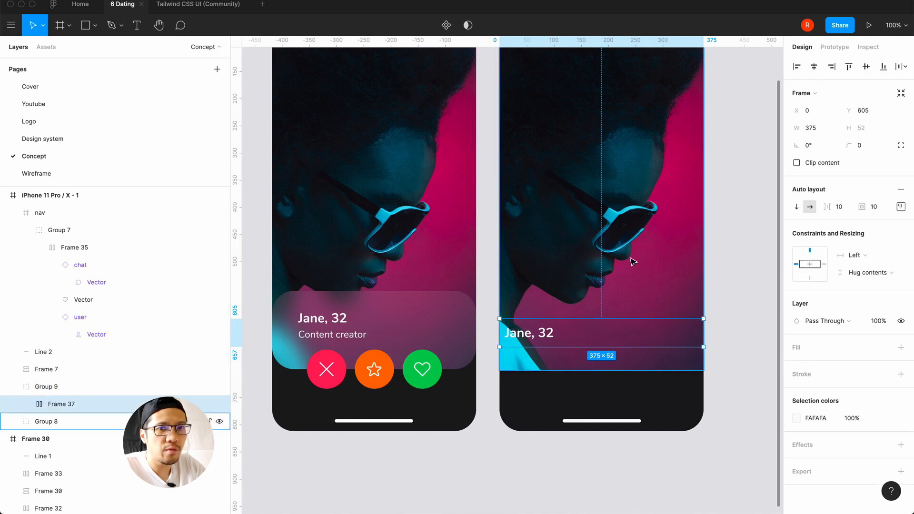
{"action": "left_click", "coordinate": [846, 207]}
{"action": "type", "text": "0"}
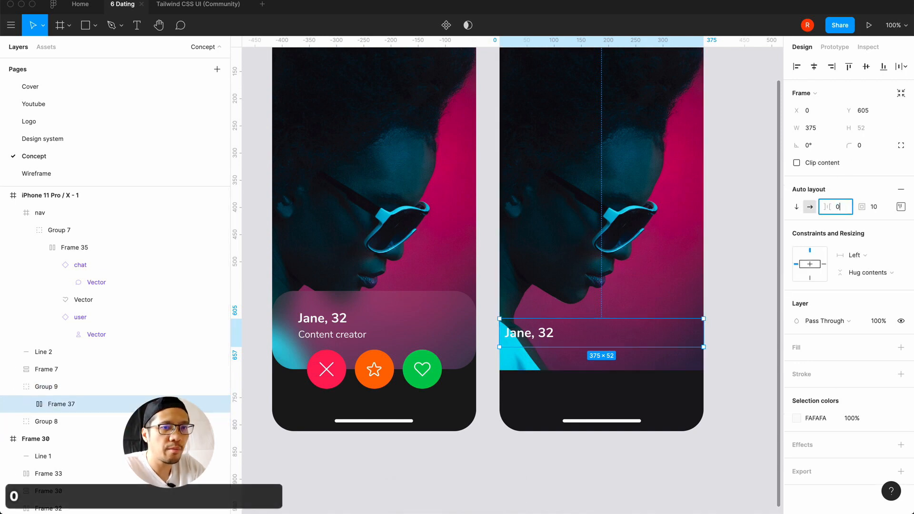
{"action": "key", "text": "Tab"}
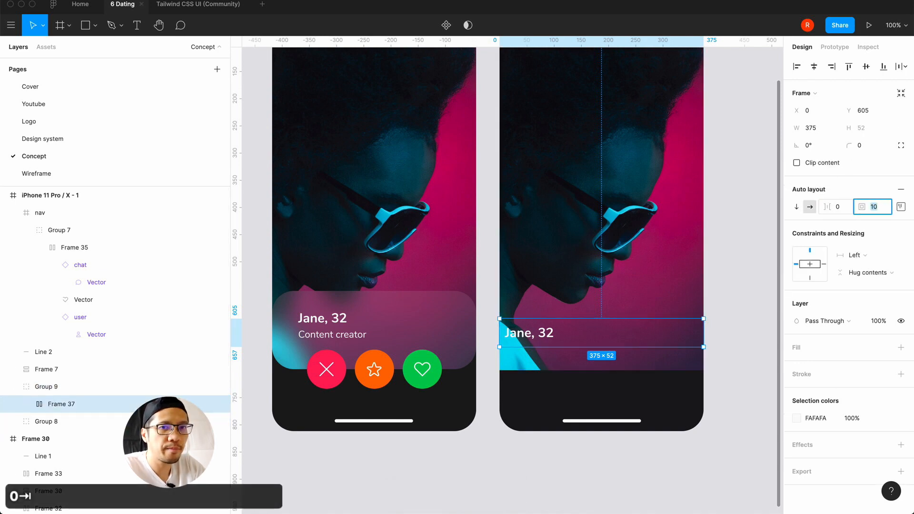
- Set Frame 37's left, right, bottom and top padding to 24 each
{"action": "left_click", "coordinate": [900, 207]}
{"action": "left_click", "coordinate": [836, 254]}
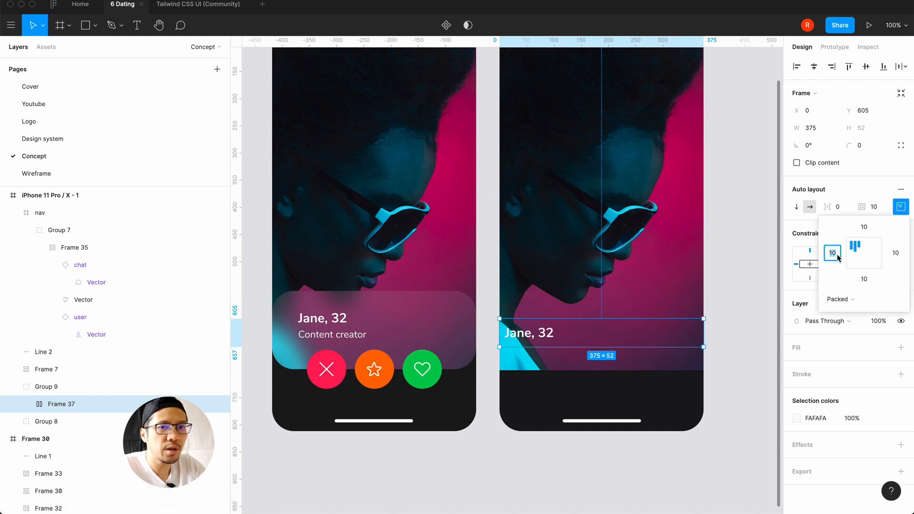
{"action": "type", "text": "24"}
{"action": "left_click", "coordinate": [895, 253]}
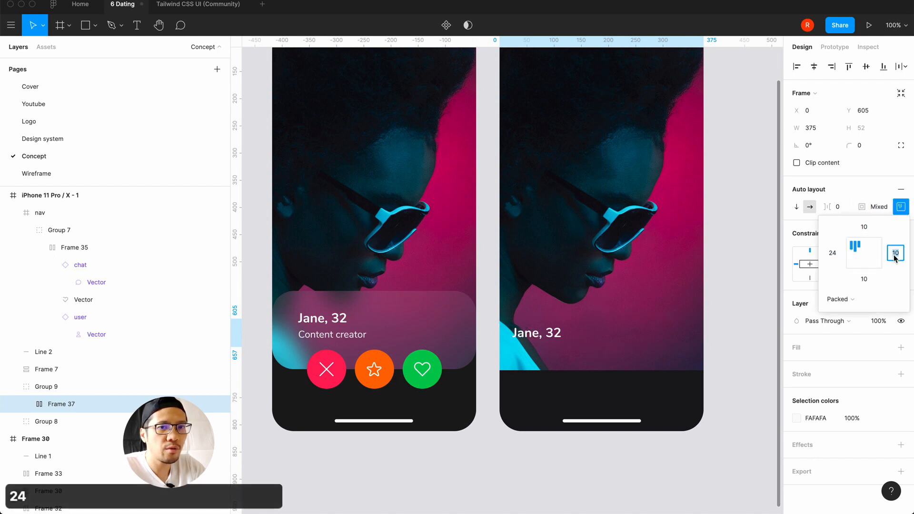
{"action": "type", "text": "24"}
{"action": "left_click", "coordinate": [864, 281]}
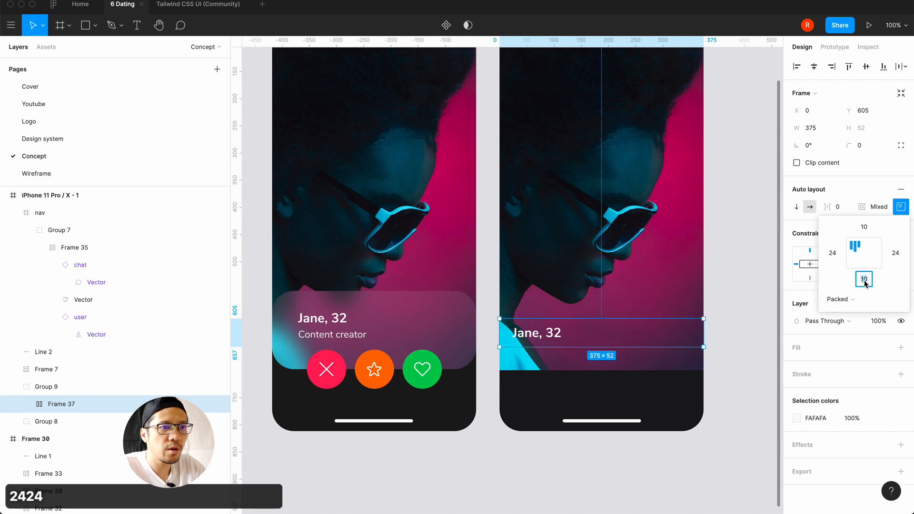
{"action": "type", "text": "24"}
{"action": "left_click", "coordinate": [864, 226]}
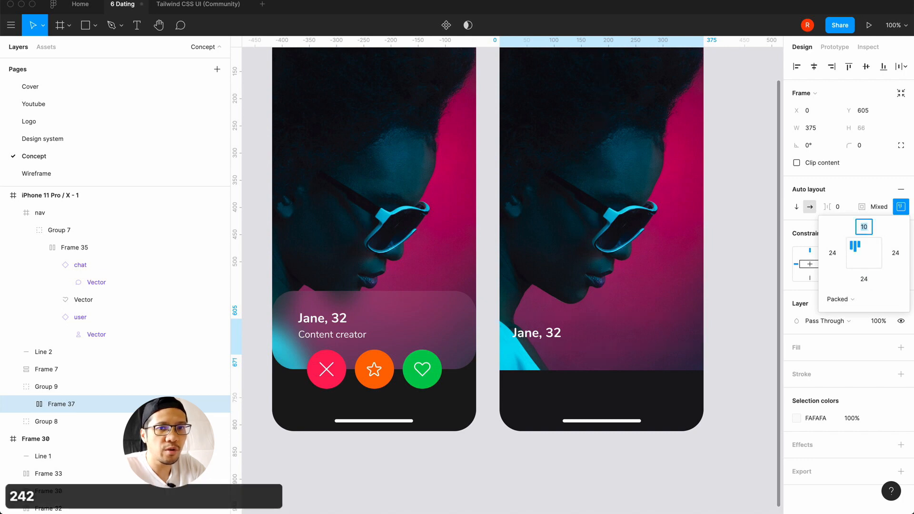
{"action": "type", "text": "24"}
{"action": "key", "text": "Return"}
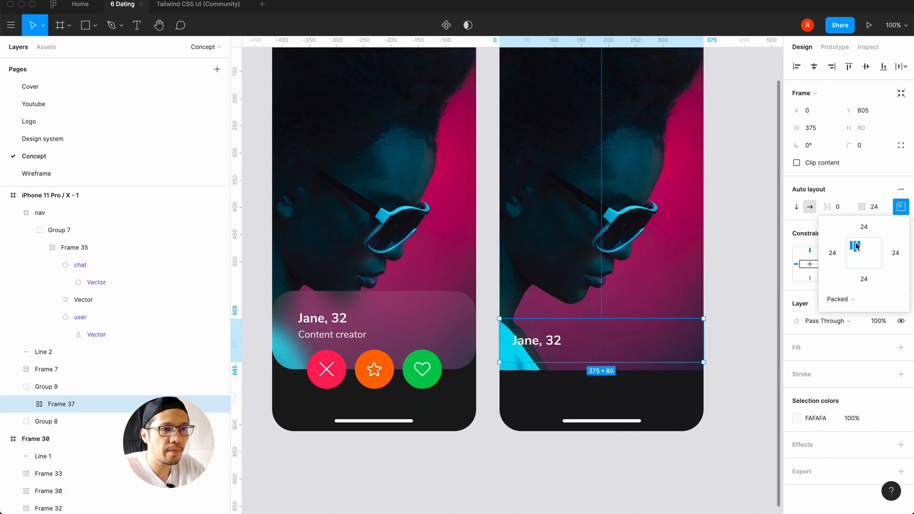
- Set Frame 37's top and bottom padding to 40 and move it up to the photo's bottom edge at Y 588
{"action": "left_click", "coordinate": [863, 280]}
{"action": "type", "text": "40"}
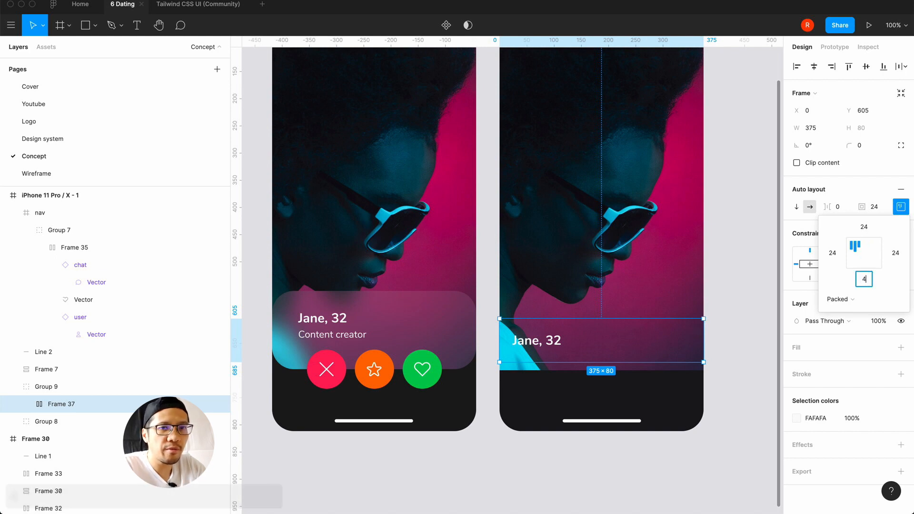
{"action": "left_click", "coordinate": [864, 227]}
{"action": "type", "text": "40"}
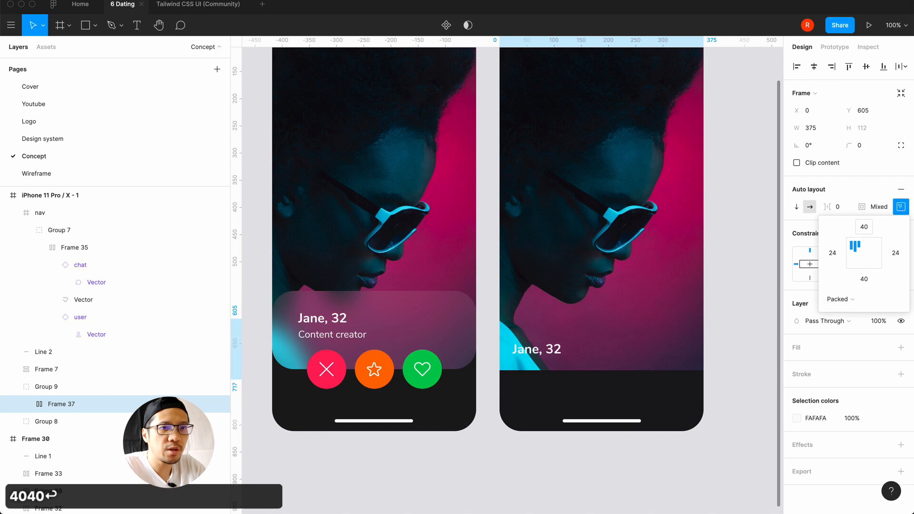
{"action": "key", "text": "Return"}
{"action": "left_click_drag", "start_coordinate": [628, 346], "coordinate": [628, 338]}
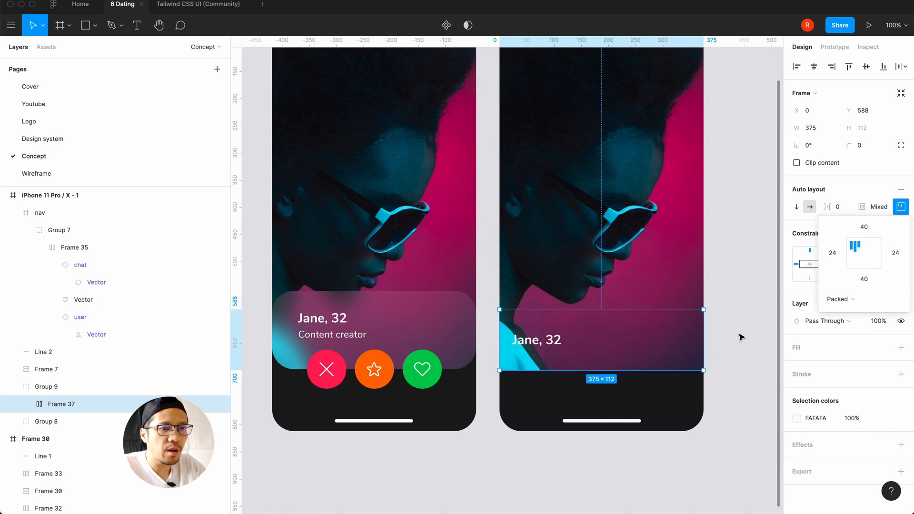
- Set Frame 37's top and bottom padding to 48 and align it with the photo's bottom edge at Y 572
{"action": "left_click", "coordinate": [865, 227]}
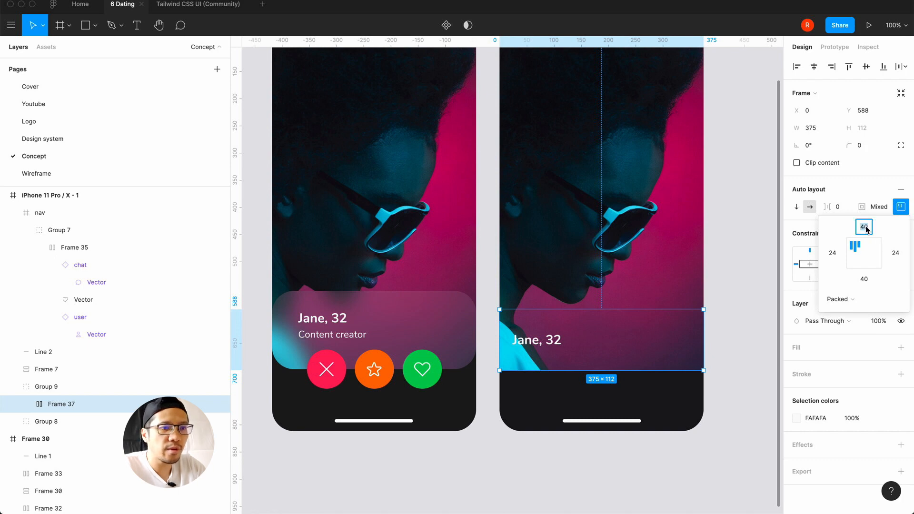
{"action": "type", "text": "48"}
{"action": "key", "text": "Tab"}
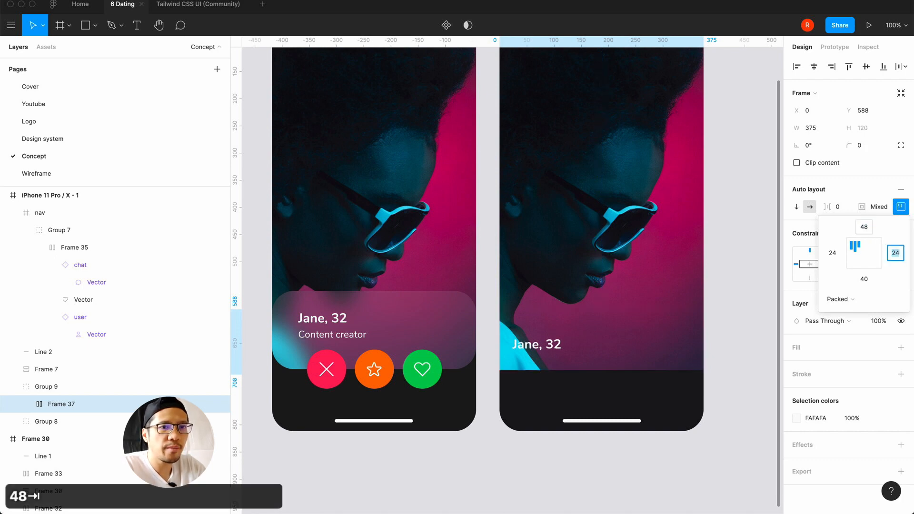
{"action": "key", "text": "Tab"}
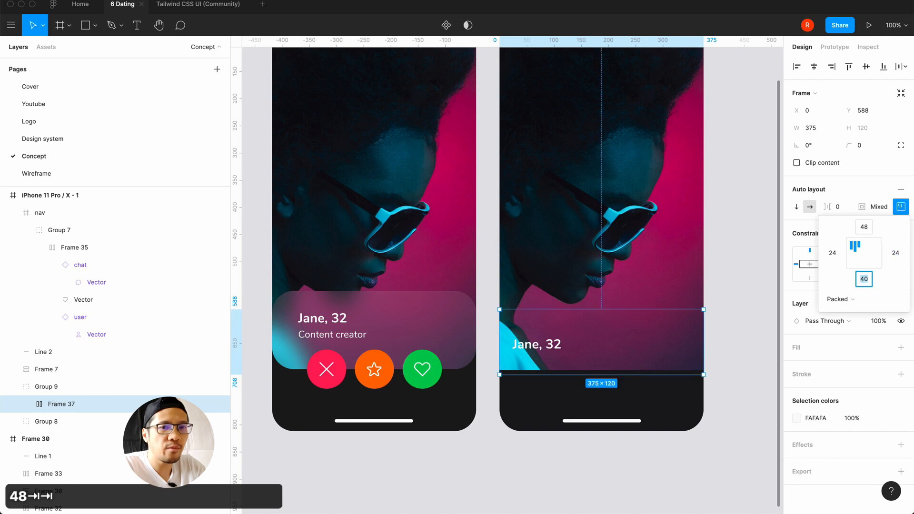
{"action": "type", "text": "48"}
{"action": "key", "text": "Return"}
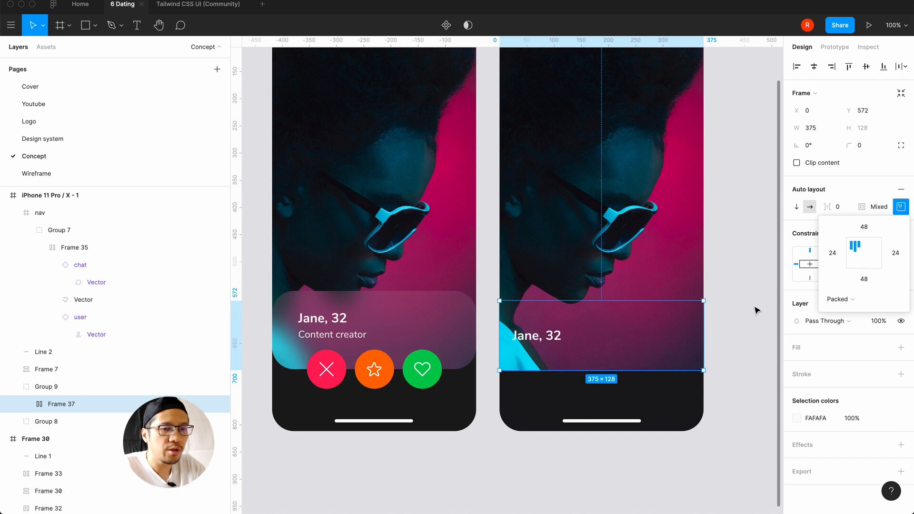
- Give Group 9 an FFFFFF fill at 10% opacity
{"action": "left_click", "coordinate": [56, 387]}
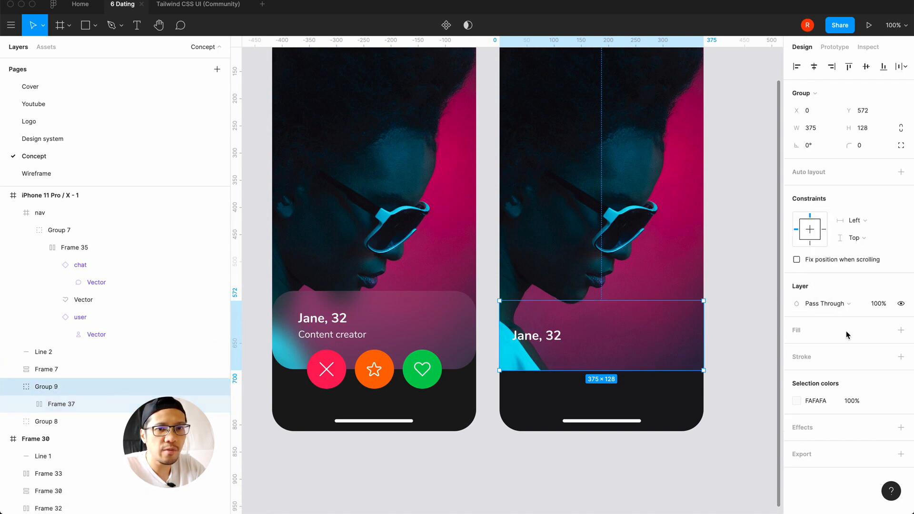
{"action": "left_click", "coordinate": [900, 330]}
{"action": "left_click", "coordinate": [851, 348]}
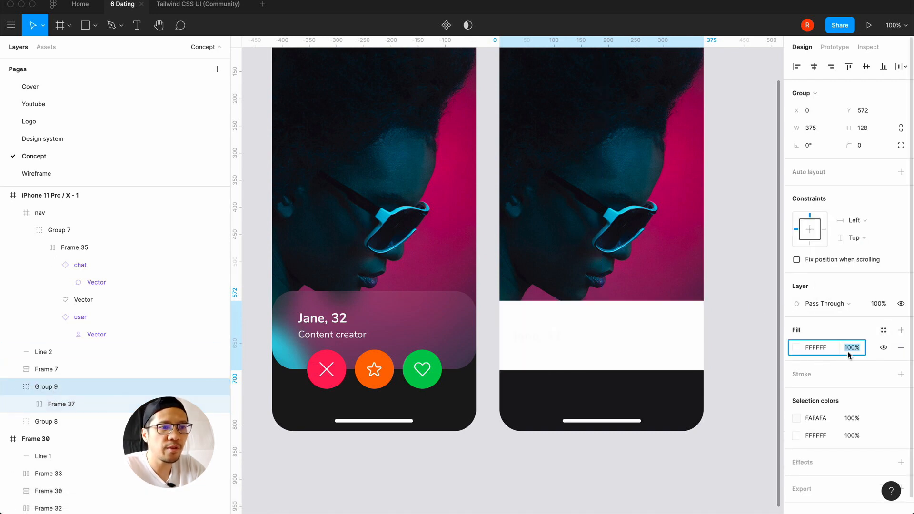
{"action": "type", "text": "10"}
{"action": "key", "text": "Return"}
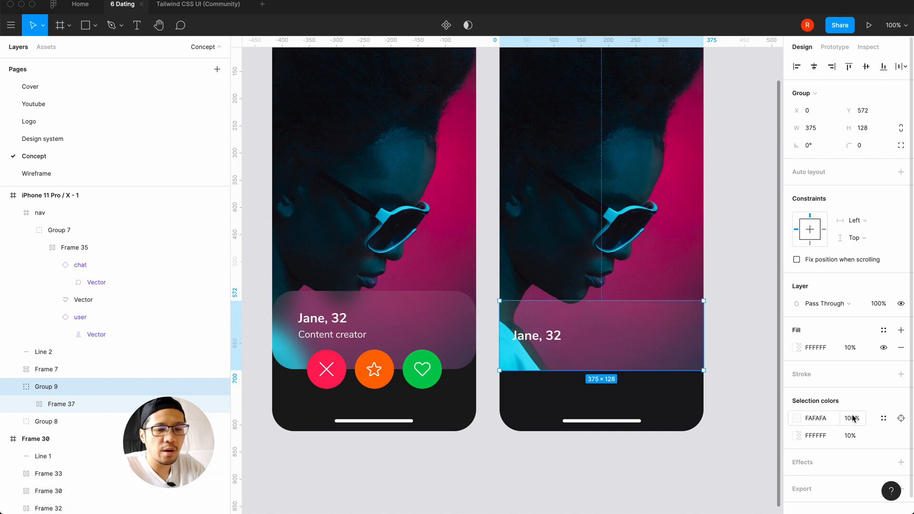
- Add a background blur effect of 40 to Group 9
{"action": "left_click", "coordinate": [901, 462]}
{"action": "left_click", "coordinate": [807, 482]}
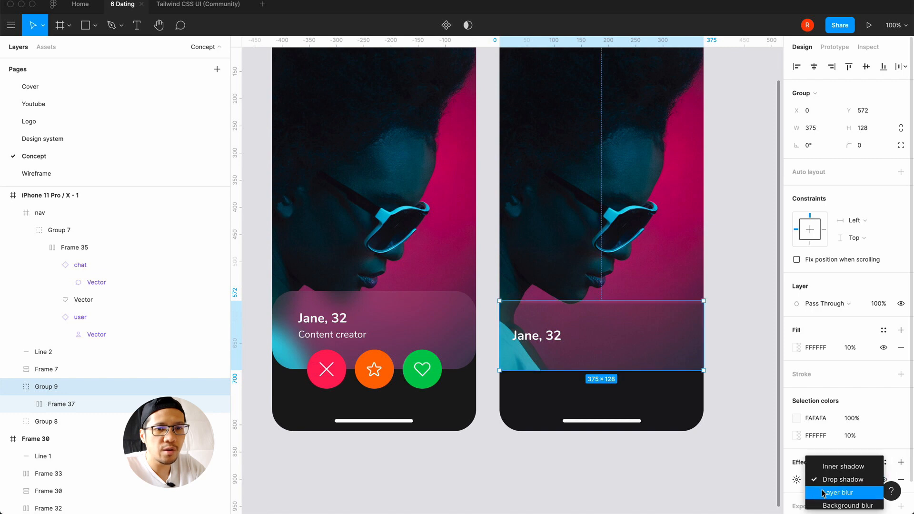
{"action": "left_click", "coordinate": [821, 499]}
{"action": "left_click", "coordinate": [798, 482]}
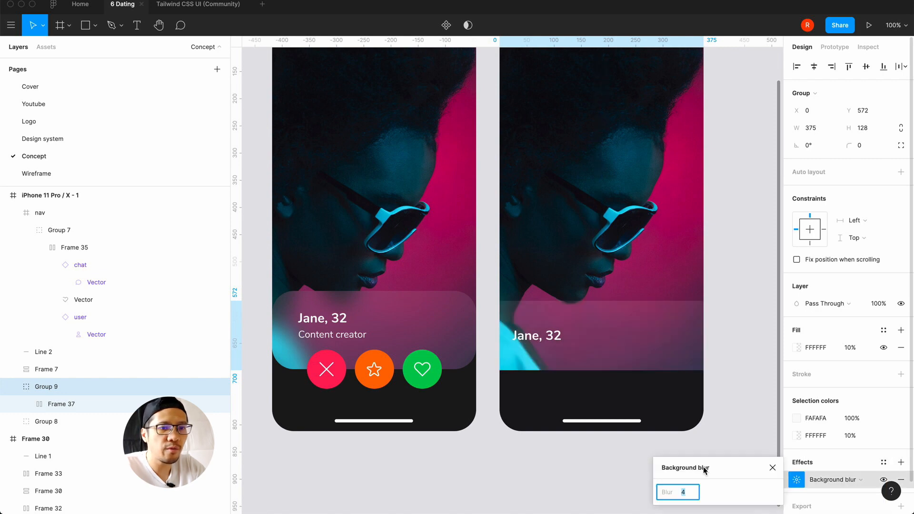
{"action": "type", "text": "40"}
{"action": "key", "text": "Return"}
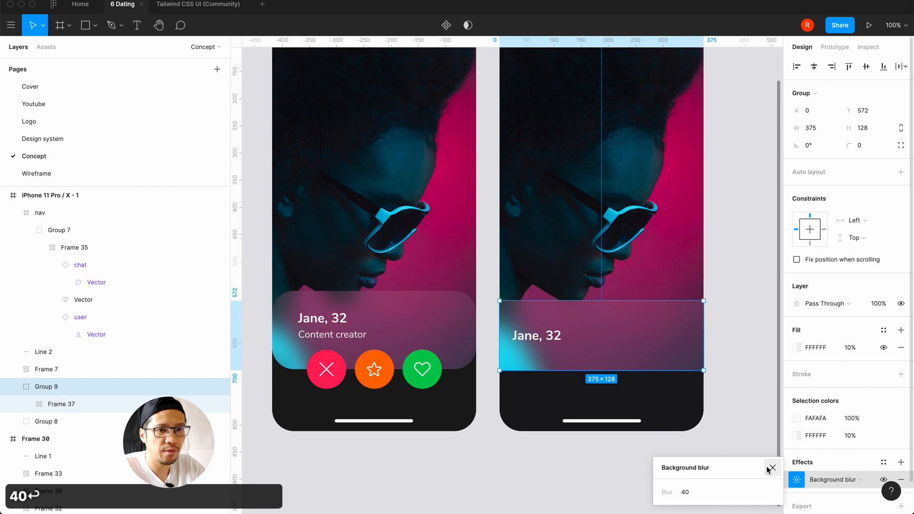
{"action": "left_click", "coordinate": [768, 468]}
{"action": "key", "text": "Escape"}
- Round the corners of Group 9 with a radius of 40
{"action": "left_click", "coordinate": [628, 348]}
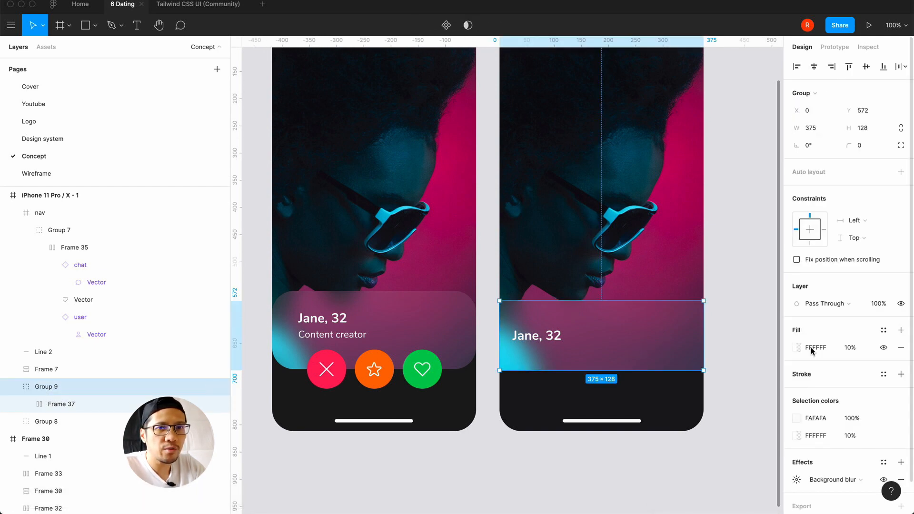
{"action": "left_click", "coordinate": [868, 149]}
{"action": "type", "text": "40"}
{"action": "key", "text": "Return"}
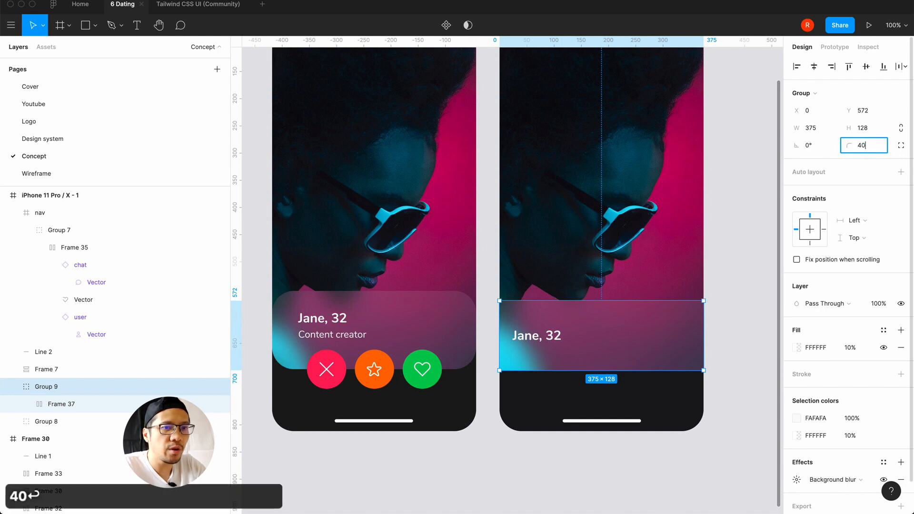
{"action": "left_click", "coordinate": [767, 301]}
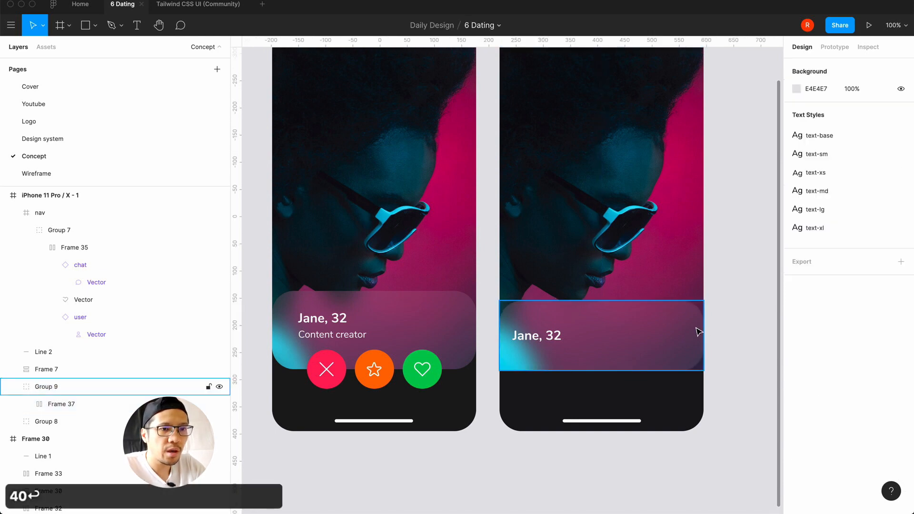
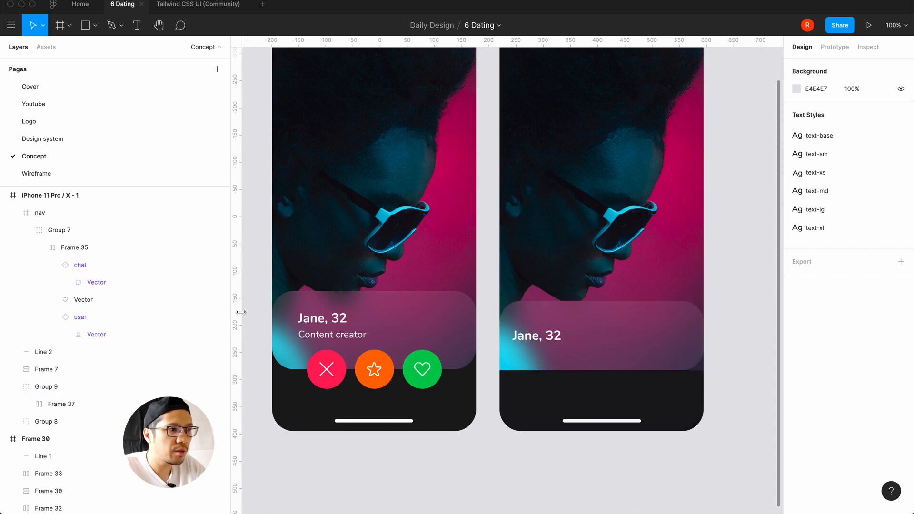
- Rename the photo group Group 8 as "image"
{"action": "scroll", "coordinate": [50, 390], "scroll_direction": "down", "scroll_amount": 1}
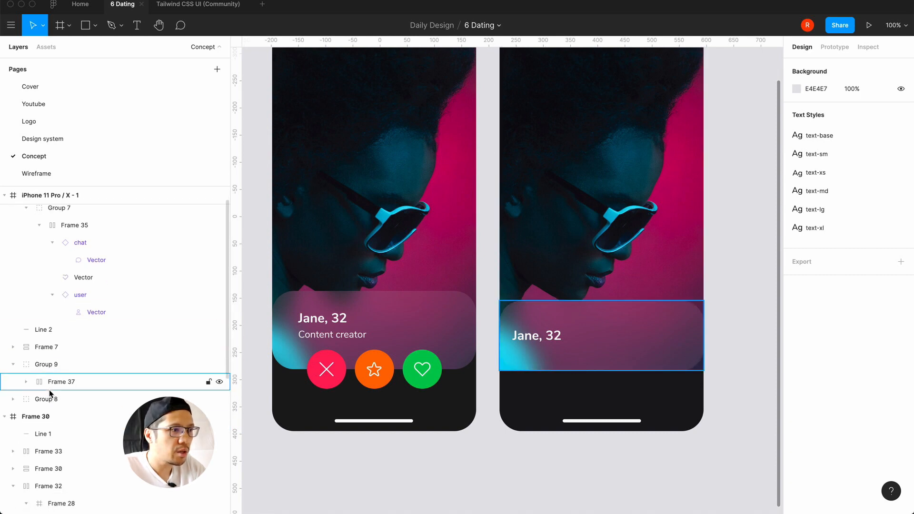
{"action": "left_click", "coordinate": [33, 399]}
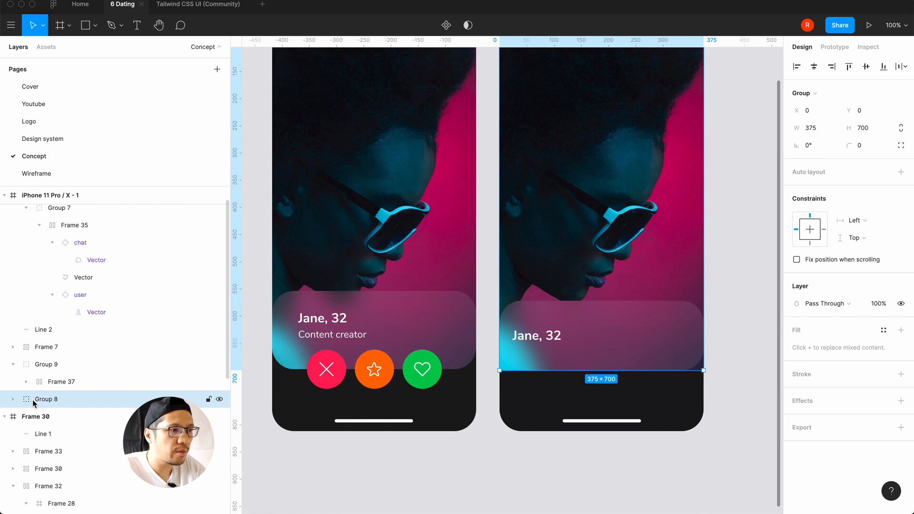
{"action": "left_click", "coordinate": [16, 399]}
{"action": "left_click", "coordinate": [15, 399]}
{"action": "double_click", "coordinate": [42, 399]}
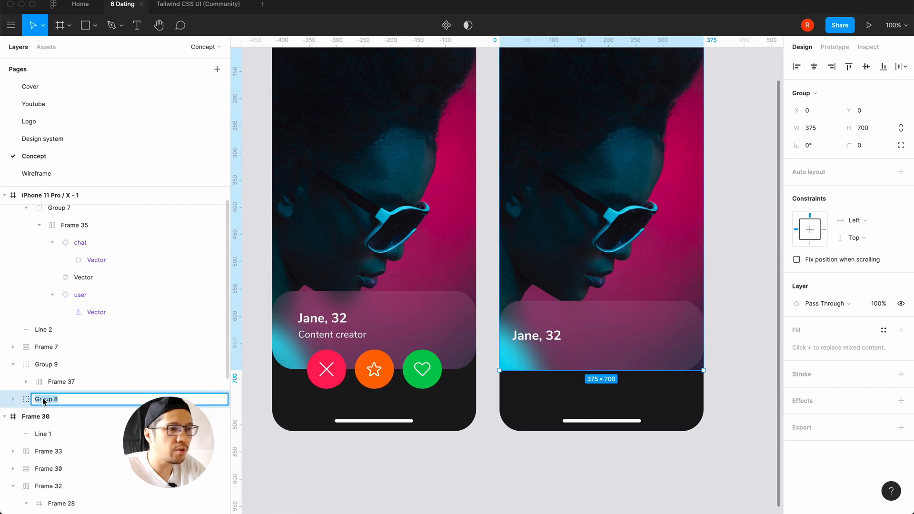
{"action": "type", "text": "image"}
{"action": "key", "text": "Return"}
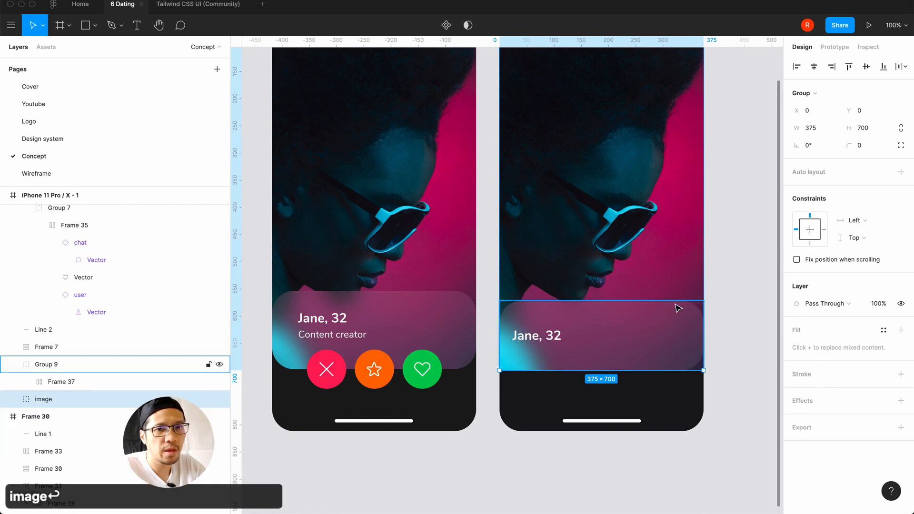
- Round only the two bottom corners of the image group with a radius of 40
{"action": "left_click", "coordinate": [901, 145]}
{"action": "left_click", "coordinate": [841, 163]}
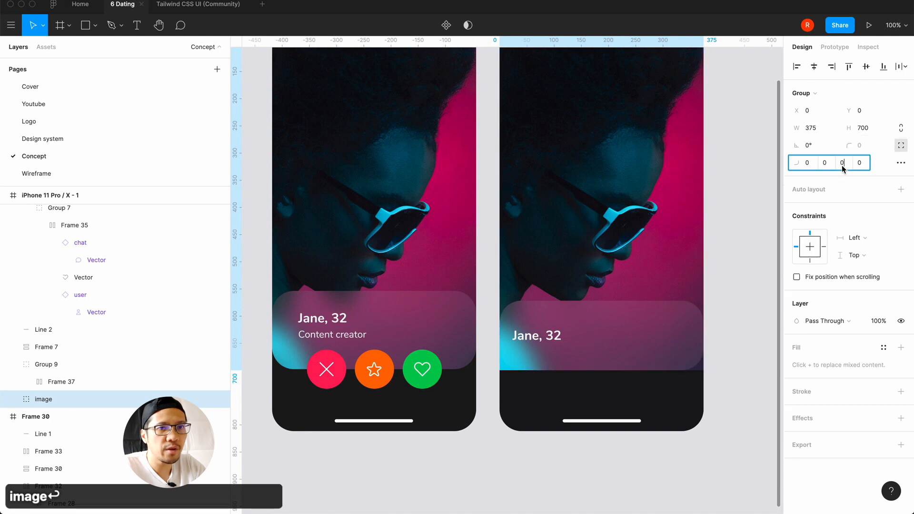
{"action": "type", "text": "40"}
{"action": "key", "text": "Tab"}
{"action": "type", "text": "40"}
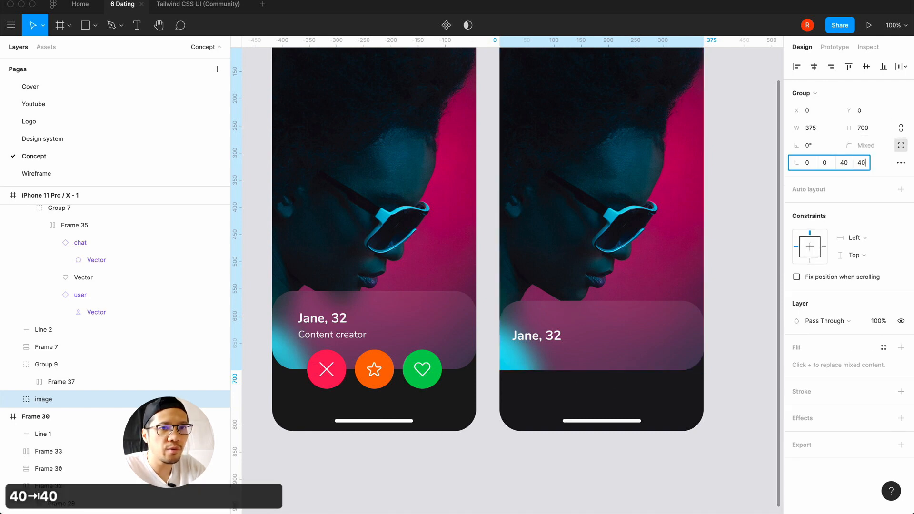
{"action": "key", "text": "Return"}
{"action": "left_click", "coordinate": [750, 327]}
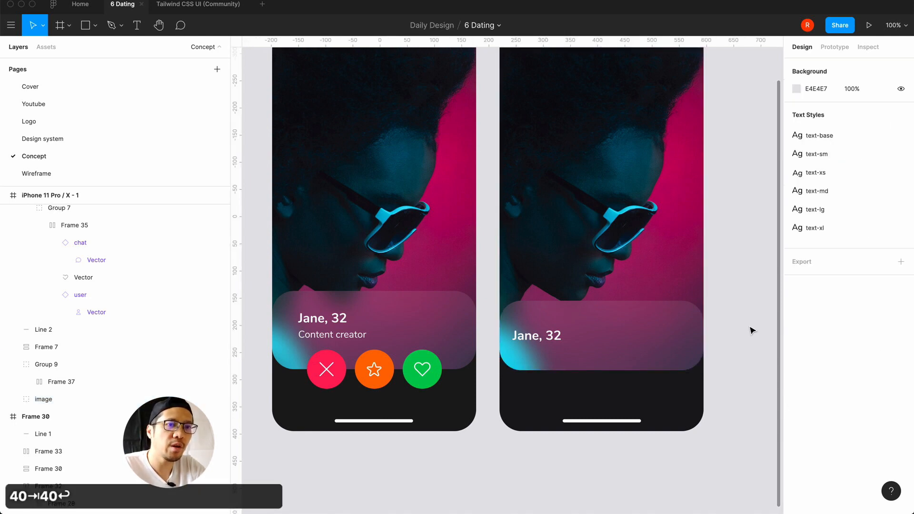
- Add a "Content creator" text inside Frame 37 of the blurred card, next to the profile name and age
{"action": "scroll", "coordinate": [750, 330], "scroll_direction": "up", "scroll_amount": 2}
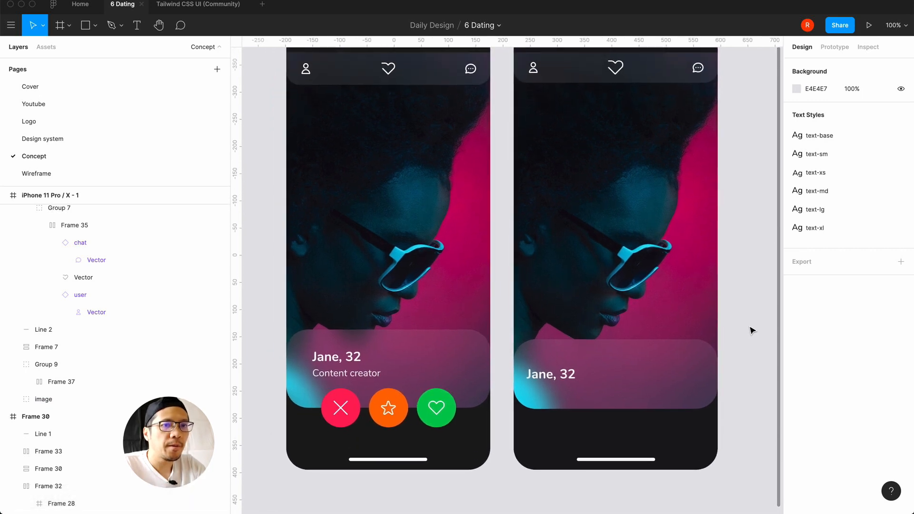
{"action": "left_click", "coordinate": [550, 379]}
{"action": "double_click", "coordinate": [549, 379]}
{"action": "double_click", "coordinate": [549, 378]}
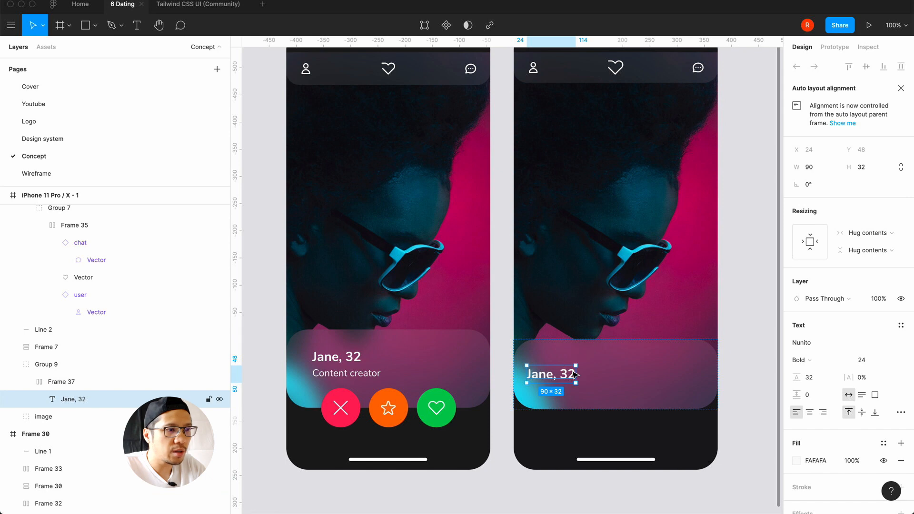
{"action": "left_click", "coordinate": [736, 356]}
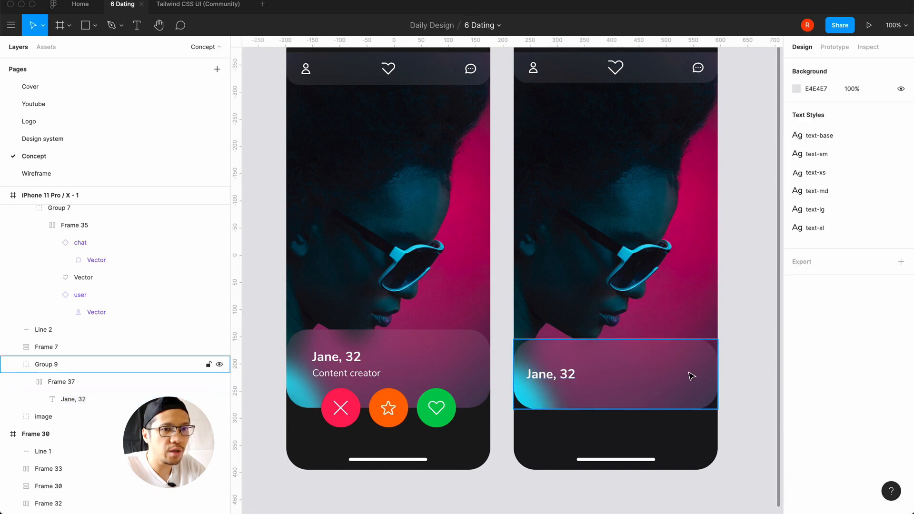
{"action": "key", "text": "t"}
{"action": "left_click", "coordinate": [607, 383]}
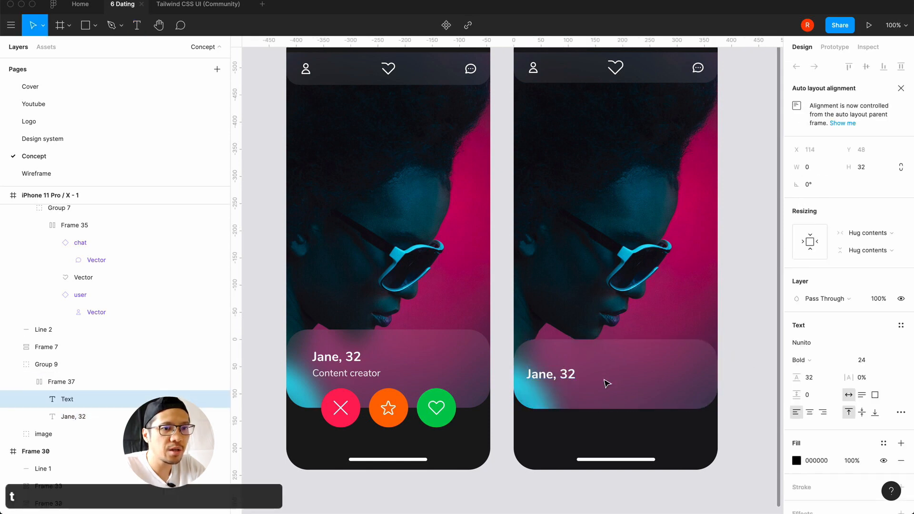
{"action": "type", "text": "asddsa"}
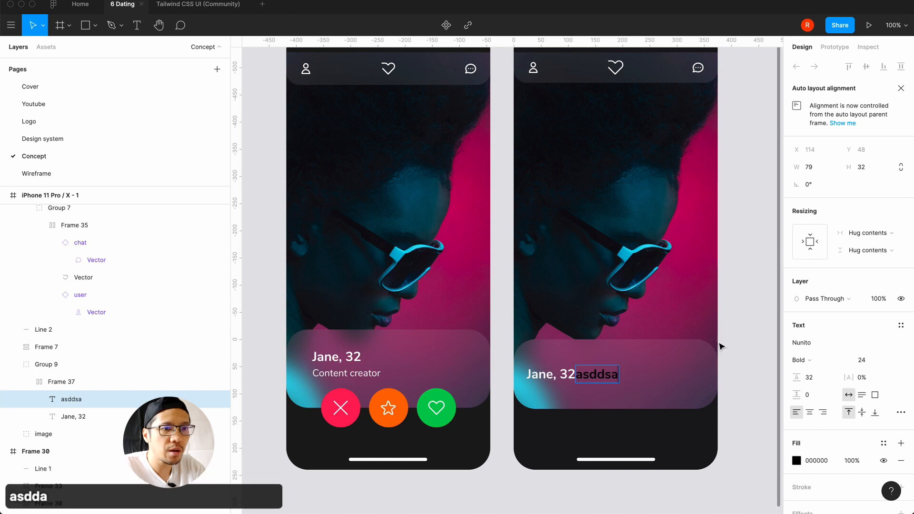
{"action": "key", "text": "super+a"}
{"action": "type", "text": "Content"}
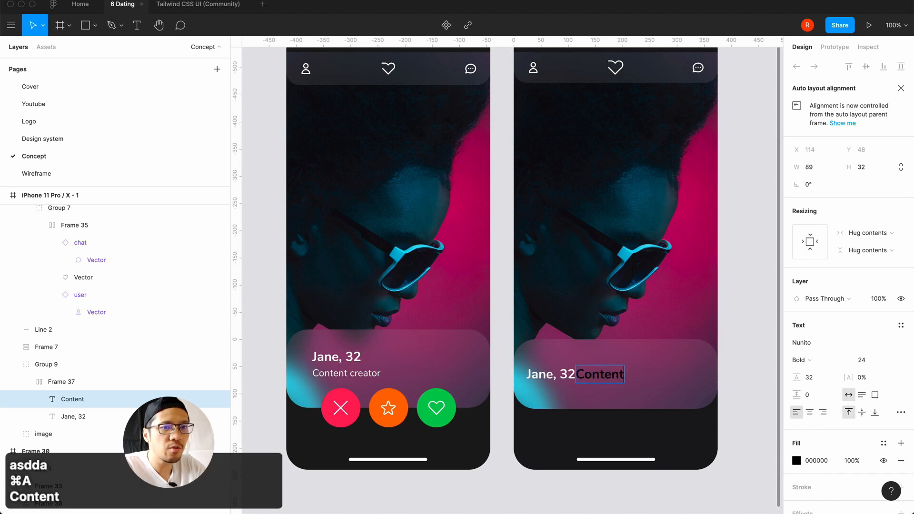
{"action": "type", "text": " creator"}
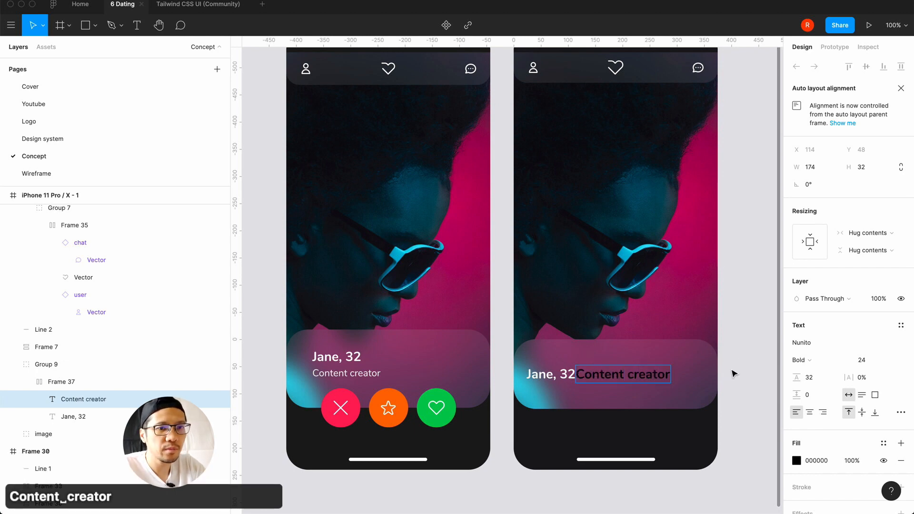
{"action": "key", "text": "Escape"}
- Apply the text-base style and an FAFAFA fill to the "Content creator" text
{"action": "left_click", "coordinate": [896, 328]}
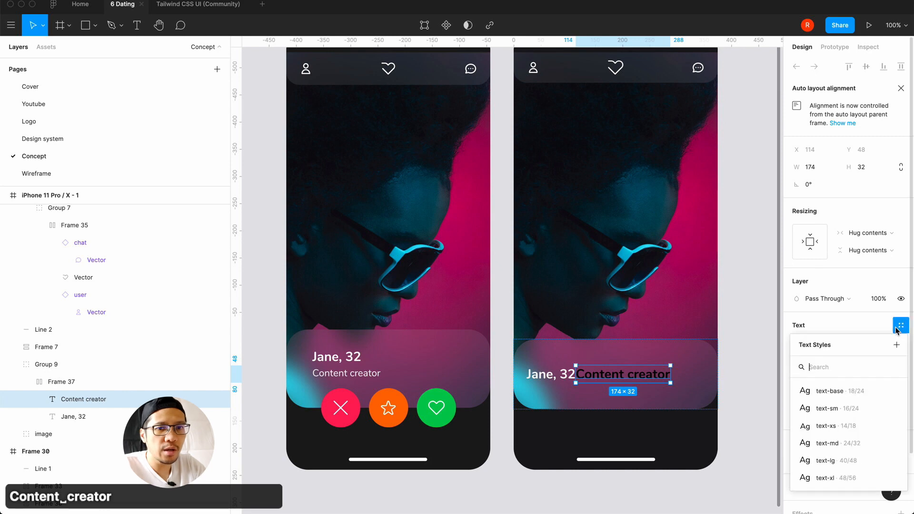
{"action": "left_click", "coordinate": [860, 391]}
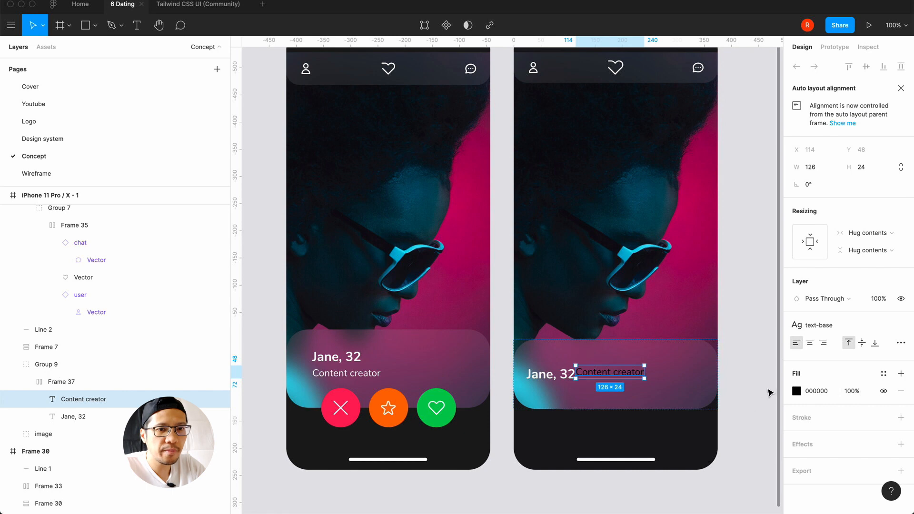
{"action": "left_click", "coordinate": [796, 391]}
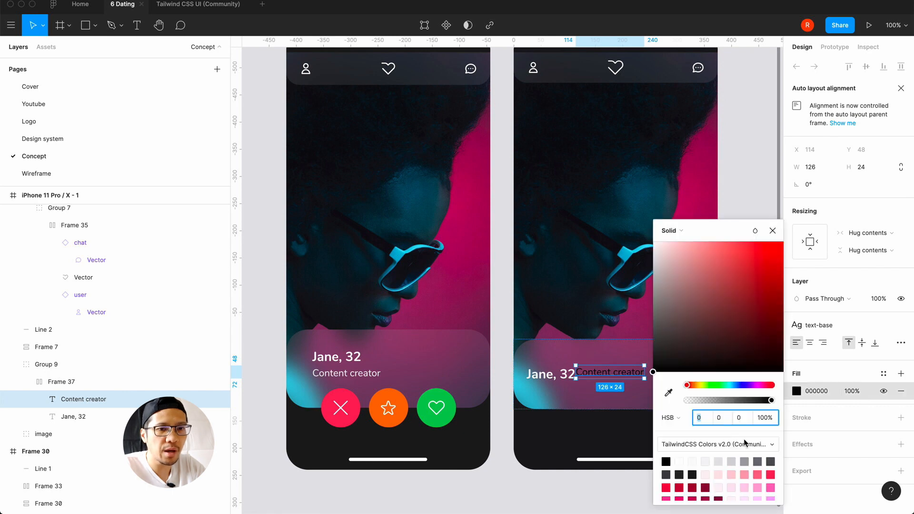
{"action": "left_click", "coordinate": [693, 460]}
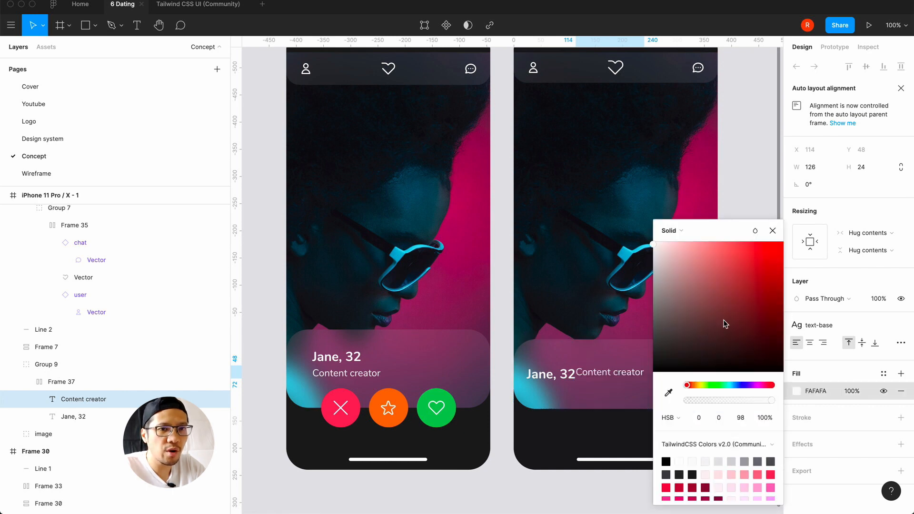
{"action": "left_click", "coordinate": [778, 233]}
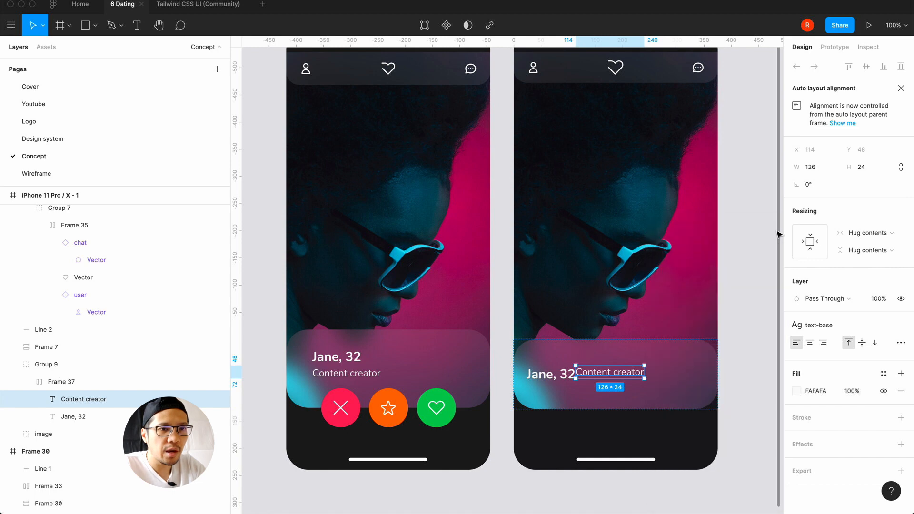
{"action": "left_click", "coordinate": [734, 312]}
- Switch Frame 37's auto layout direction to vertical so the profile name and "Content creator" stack
{"action": "left_click", "coordinate": [592, 384]}
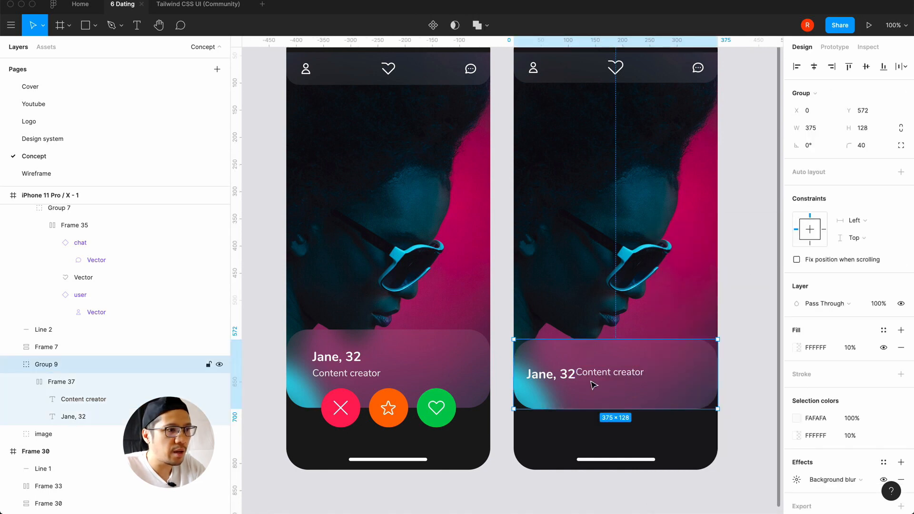
{"action": "left_click", "coordinate": [61, 381]}
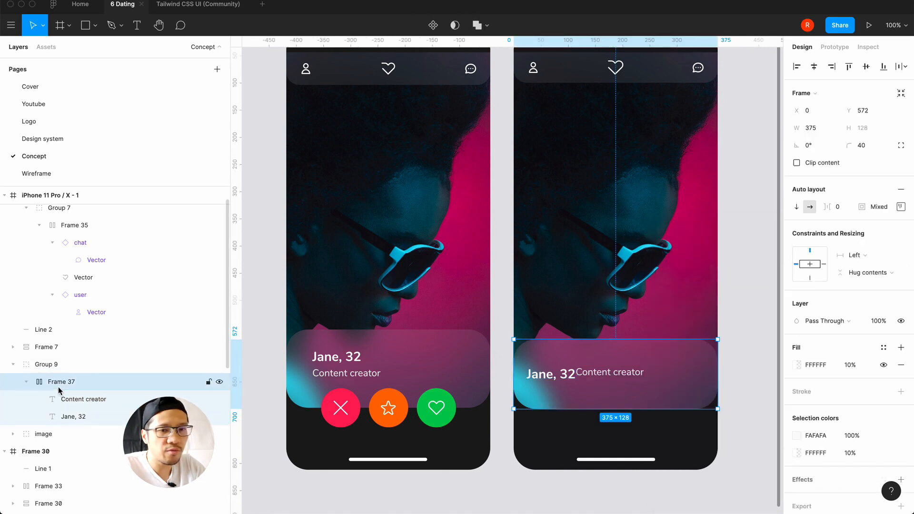
{"action": "left_click", "coordinate": [797, 206]}
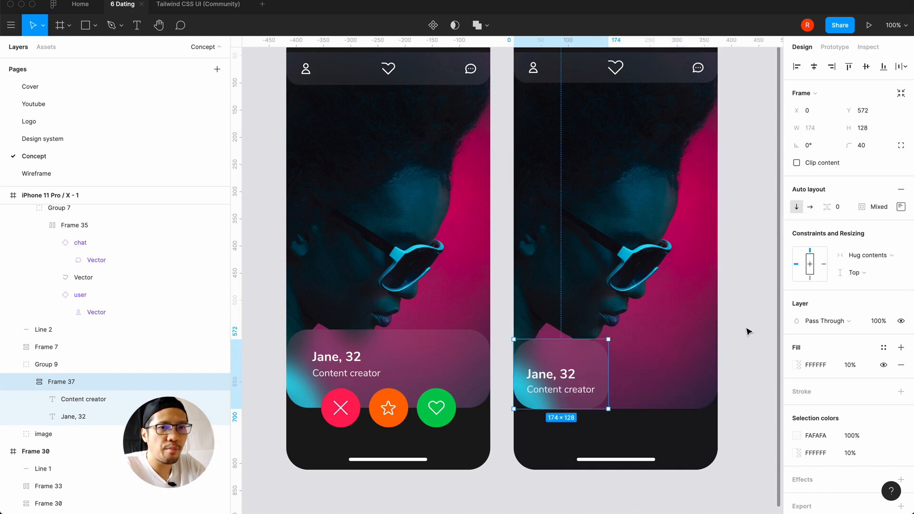
{"action": "left_click", "coordinate": [869, 258]}
{"action": "left_click", "coordinate": [868, 255]}
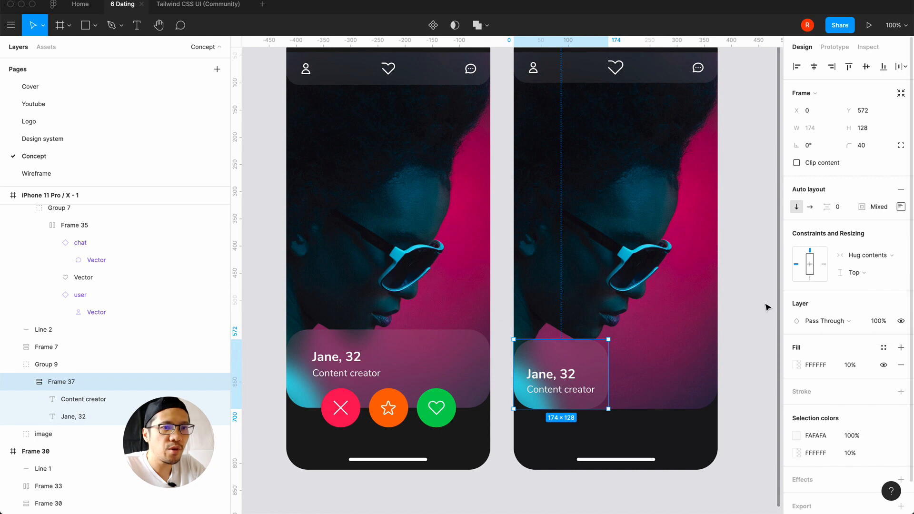
- Set the horizontal resizing of the "Content creator" text and the profile name text to Fill container
{"action": "left_click", "coordinate": [65, 401]}
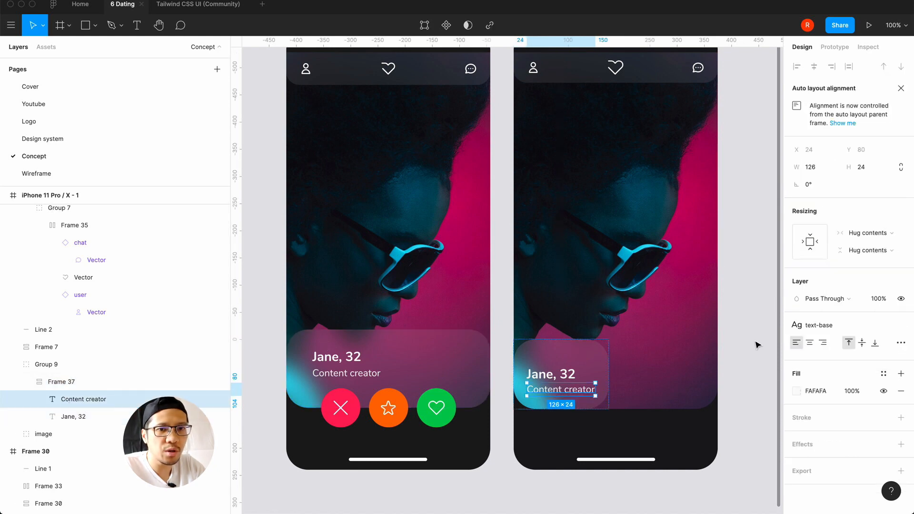
{"action": "left_click", "coordinate": [866, 232]}
{"action": "left_click", "coordinate": [867, 247]}
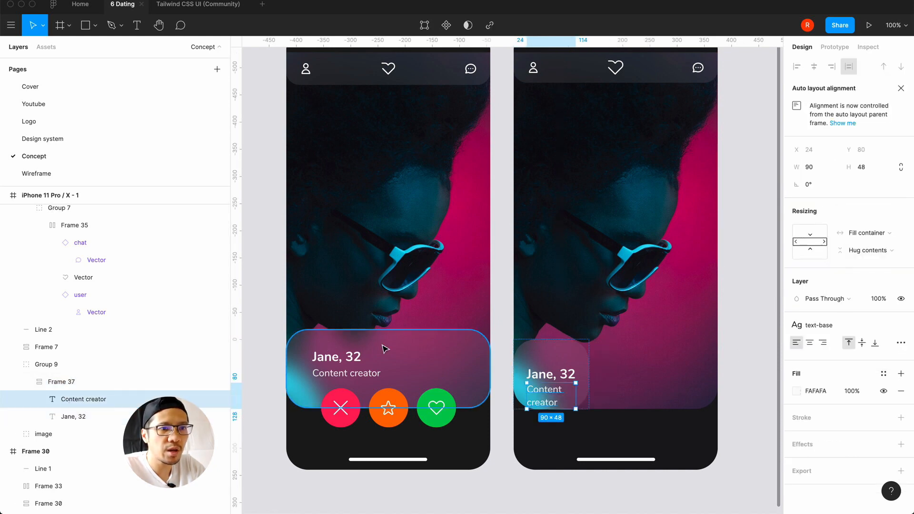
{"action": "left_click", "coordinate": [67, 415]}
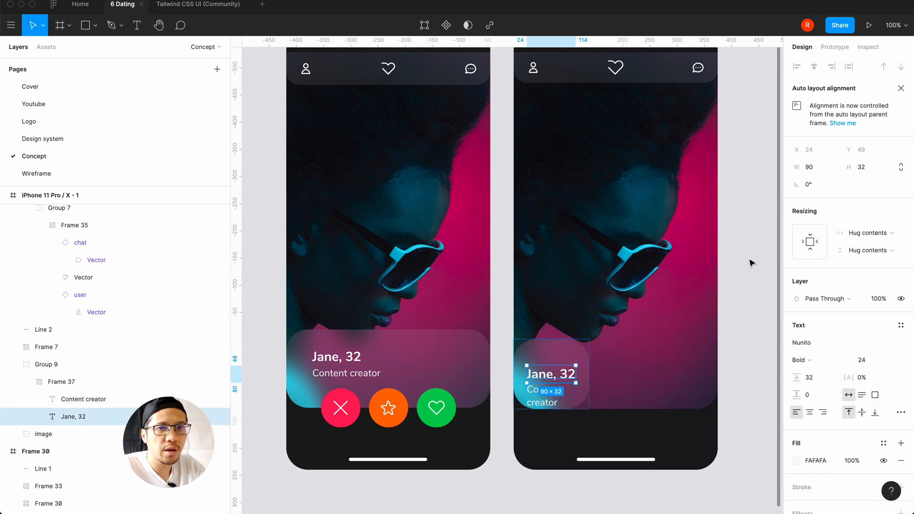
{"action": "left_click", "coordinate": [888, 232]}
{"action": "left_click", "coordinate": [879, 246]}
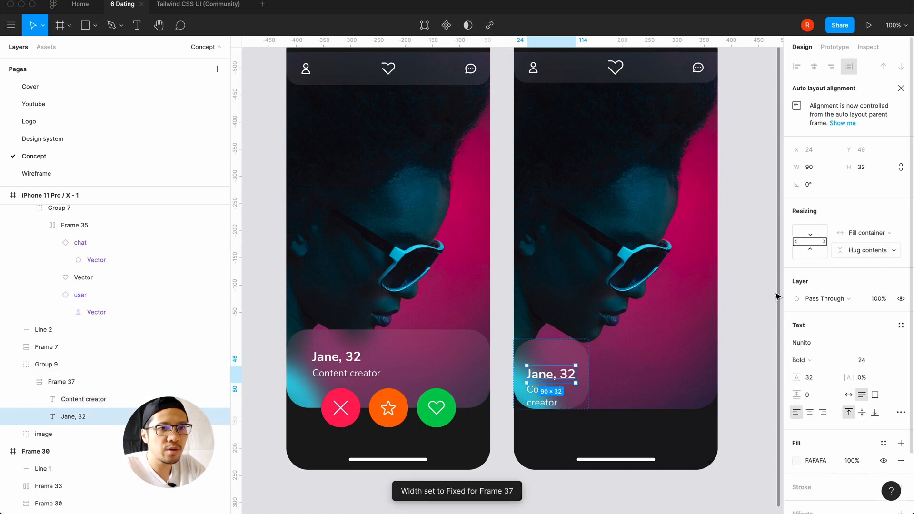
- Set the width of Group 9 to 375
{"action": "left_click", "coordinate": [42, 383]}
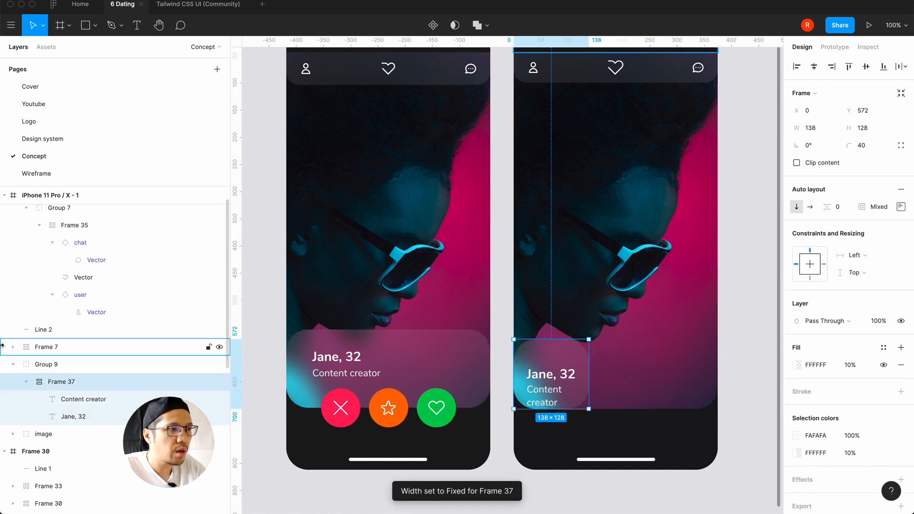
{"action": "left_click", "coordinate": [35, 365]}
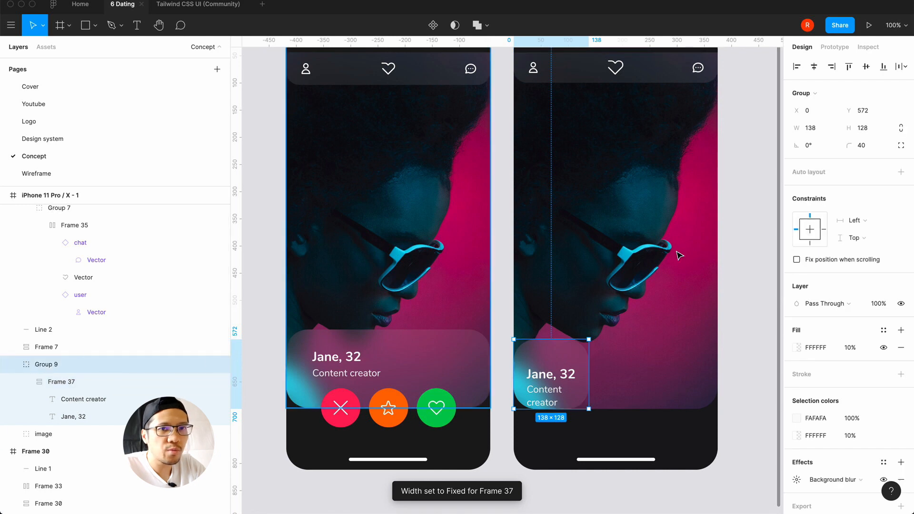
{"action": "left_click", "coordinate": [811, 133]}
{"action": "type", "text": "375"}
{"action": "key", "text": "Return"}
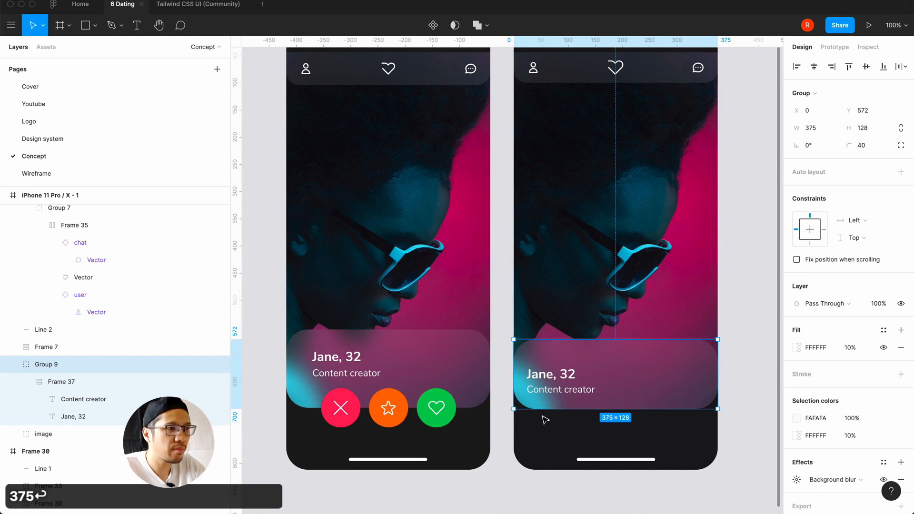
- Set Frame 37's auto layout alignment to left and vertically centered
{"action": "left_click", "coordinate": [67, 381]}
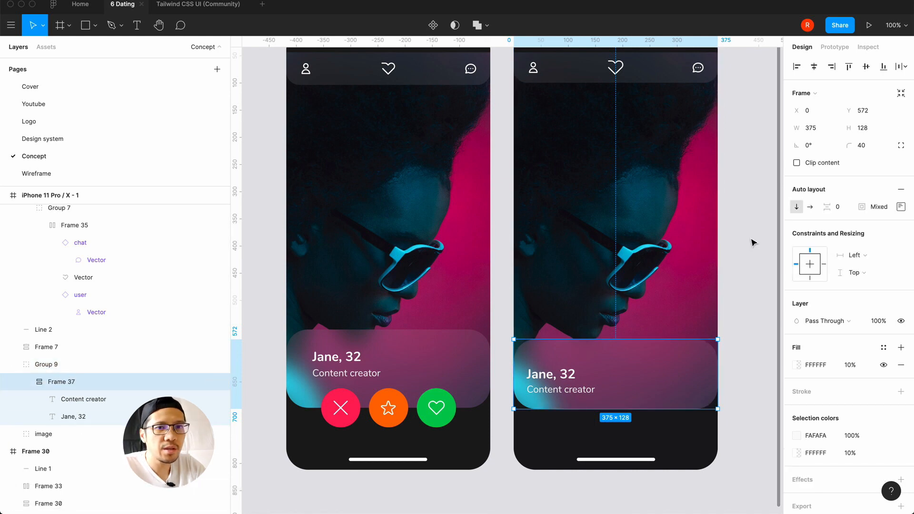
{"action": "left_click", "coordinate": [851, 256]}
{"action": "left_click", "coordinate": [852, 256]}
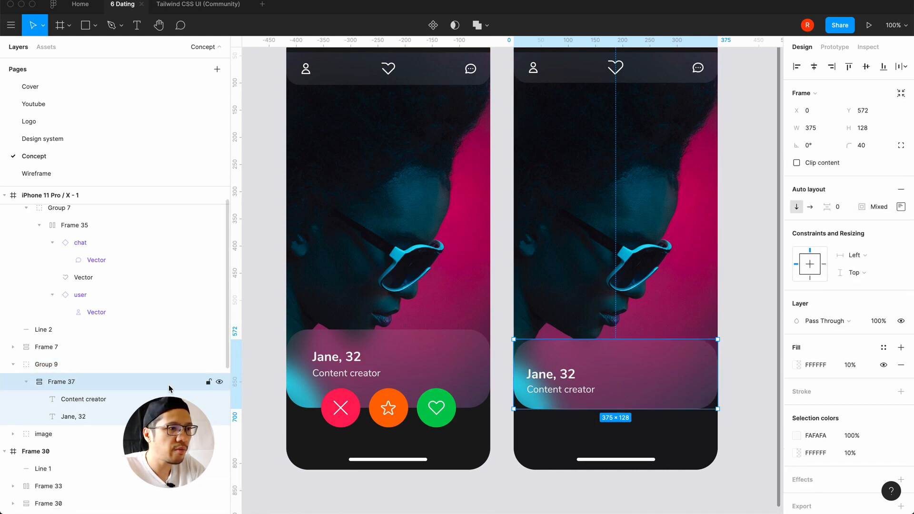
{"action": "left_click", "coordinate": [96, 399]}
{"action": "left_click", "coordinate": [85, 416]}
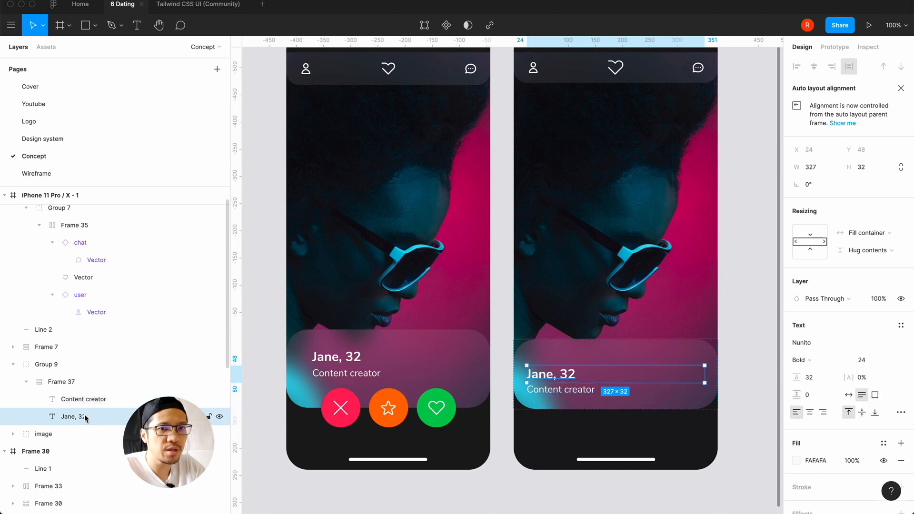
{"action": "left_click", "coordinate": [80, 384]}
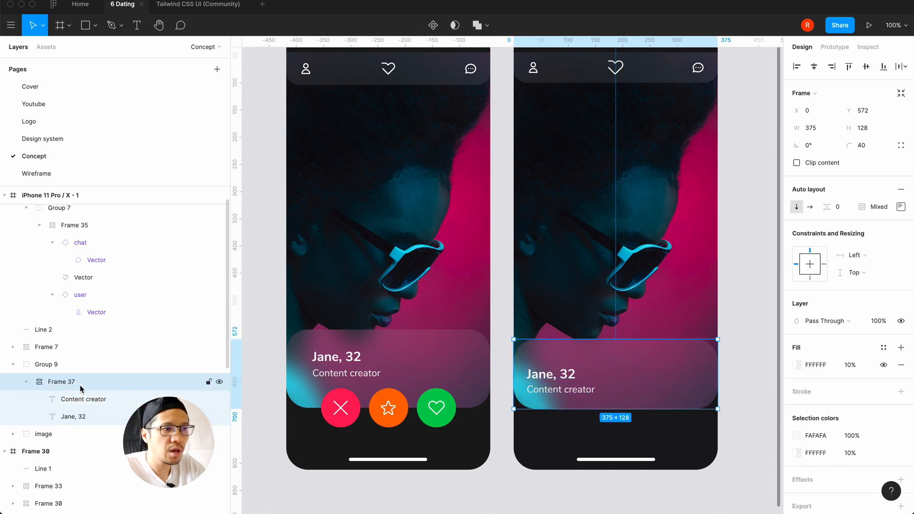
{"action": "left_click", "coordinate": [900, 206]}
{"action": "left_click", "coordinate": [855, 252]}
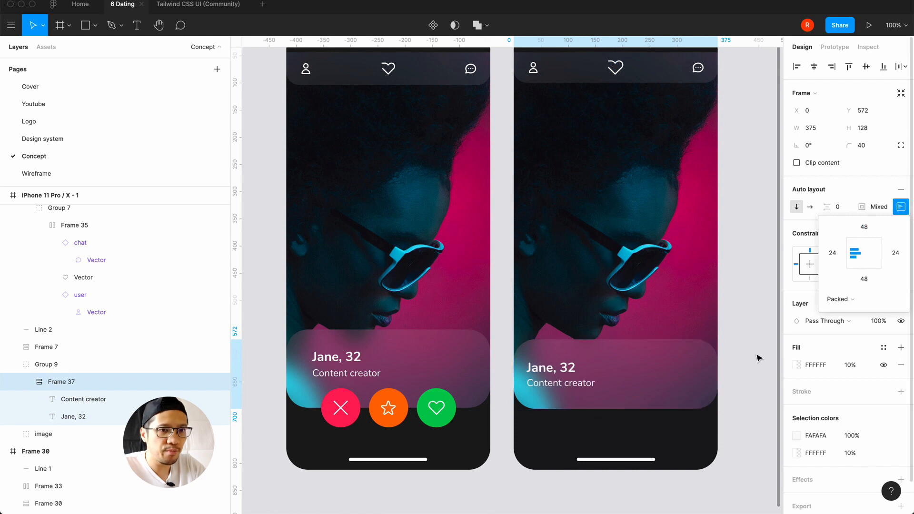
- Set Frame 37's top and bottom auto layout padding to 56
{"action": "left_click", "coordinate": [756, 388]}
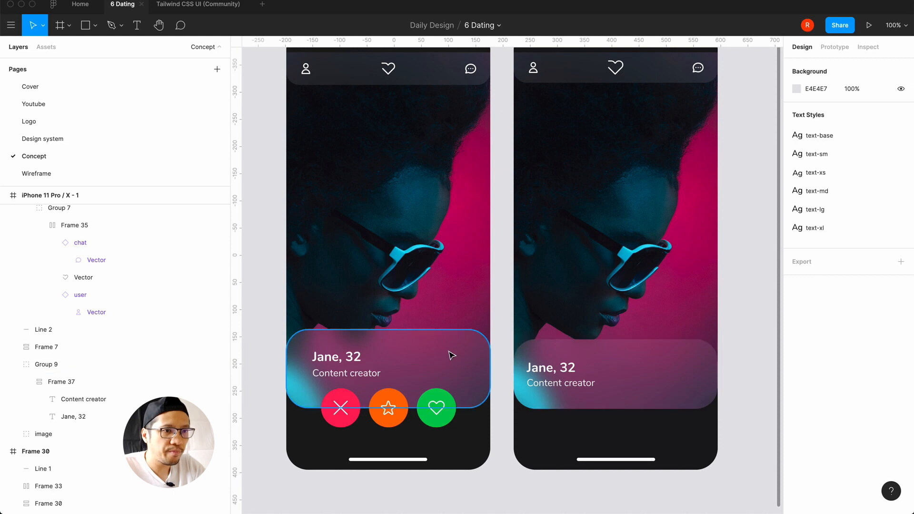
{"action": "left_click", "coordinate": [669, 367]}
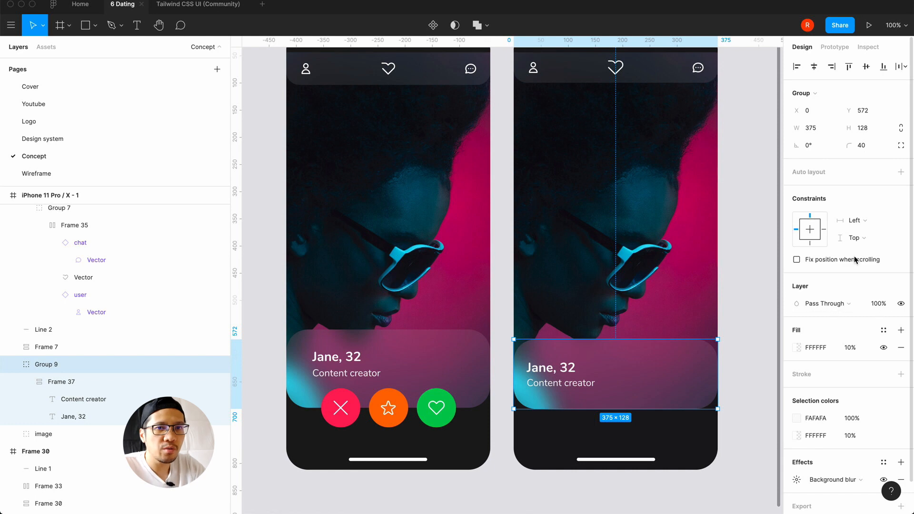
{"action": "left_click", "coordinate": [62, 381]}
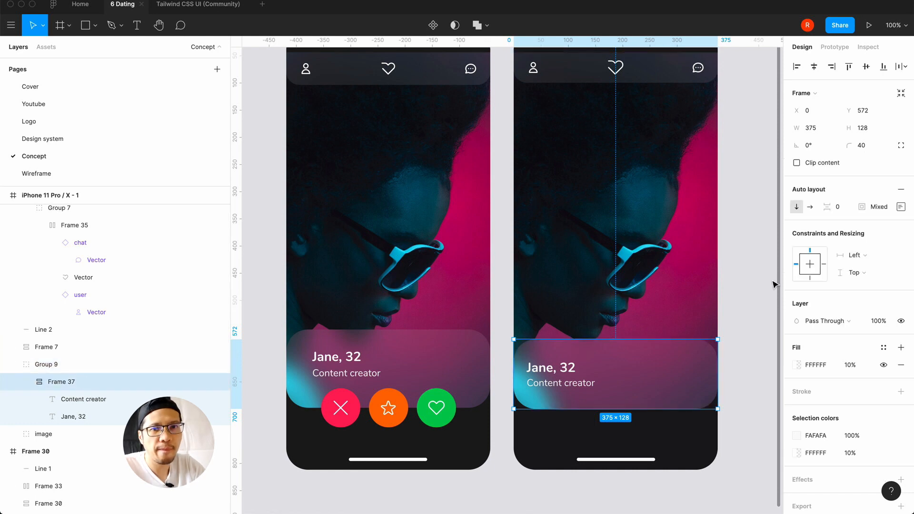
{"action": "left_click", "coordinate": [898, 210]}
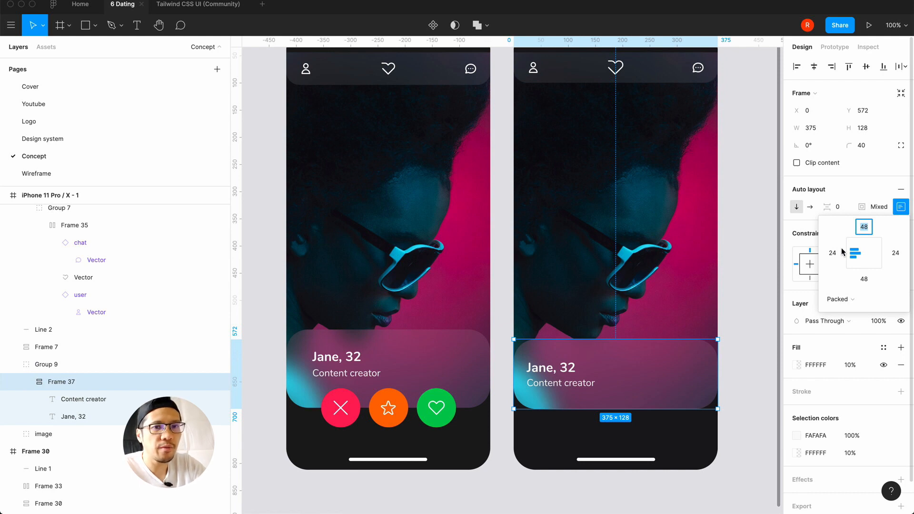
{"action": "type", "text": "56"}
{"action": "key", "text": "Tab"}
{"action": "key", "text": "Tab"}
{"action": "type", "text": "56"}
{"action": "key", "text": "Return"}
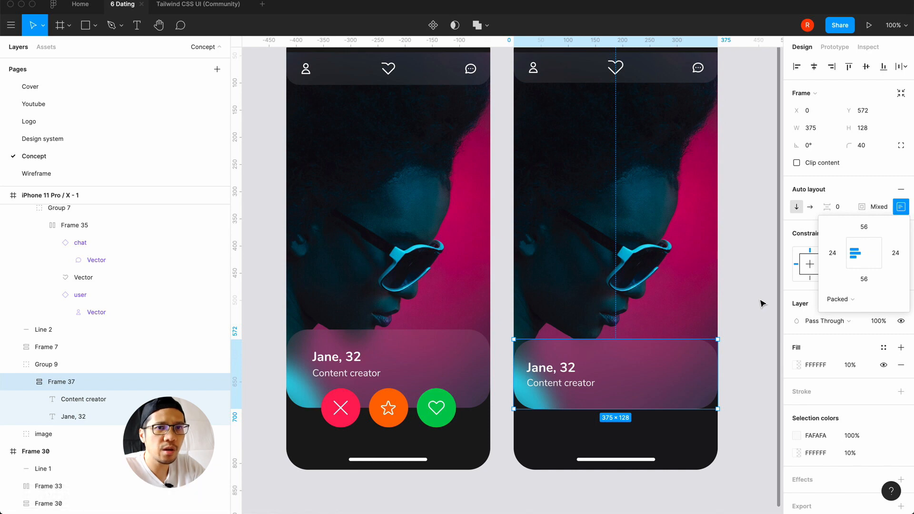
{"action": "left_click", "coordinate": [877, 141]}
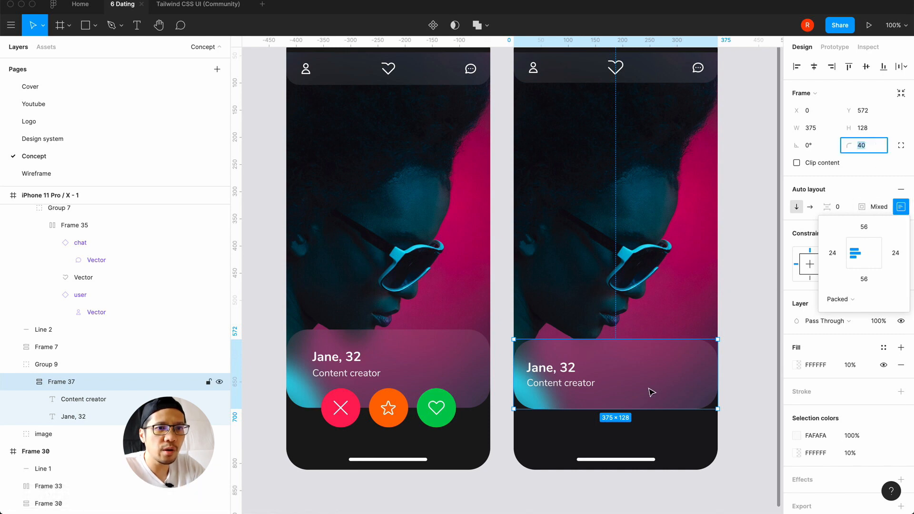
{"action": "left_click", "coordinate": [763, 351]}
- Check the resizing of both text layers in Frame 37 and set the frame's horizontal resizing to Hug contents
{"action": "left_click", "coordinate": [645, 381]}
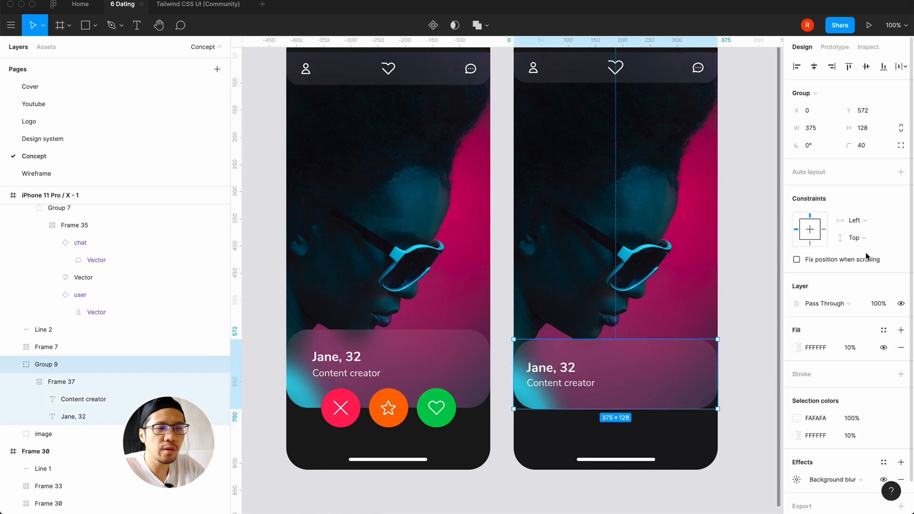
{"action": "left_click", "coordinate": [65, 383]}
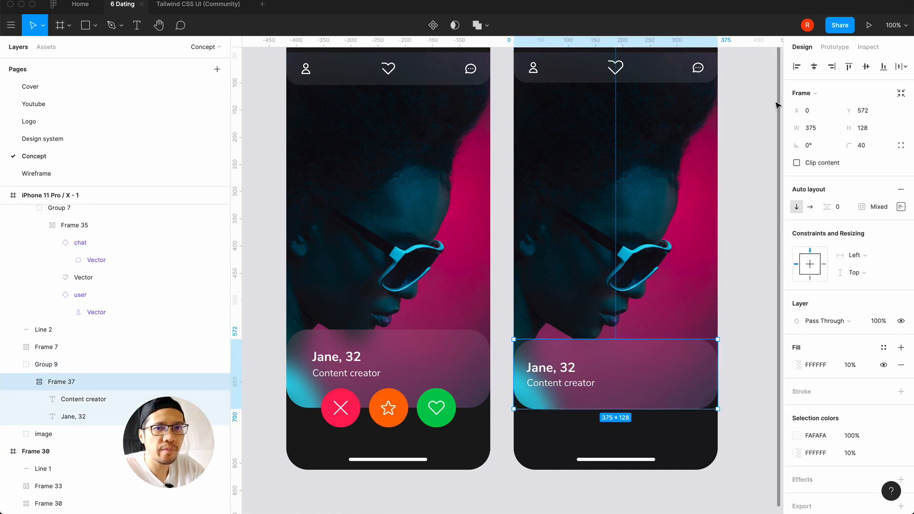
{"action": "left_click", "coordinate": [557, 372]}
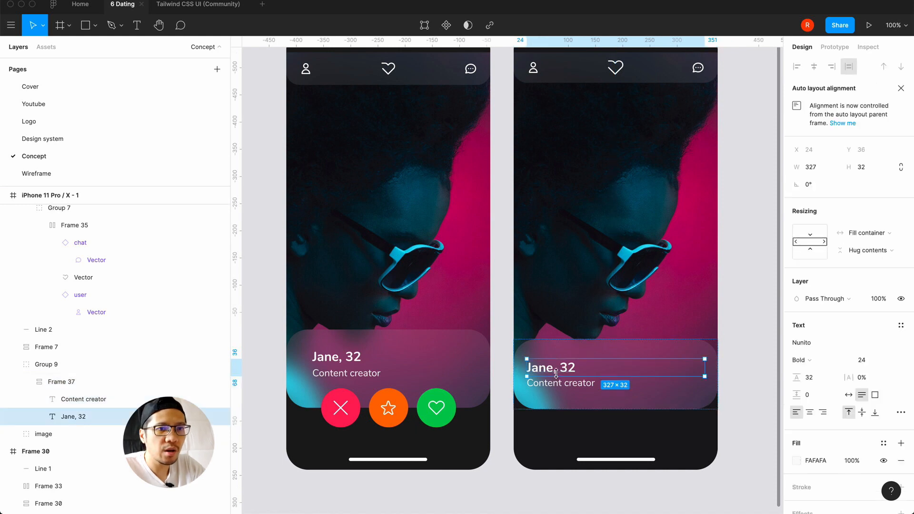
{"action": "left_click", "coordinate": [76, 399]}
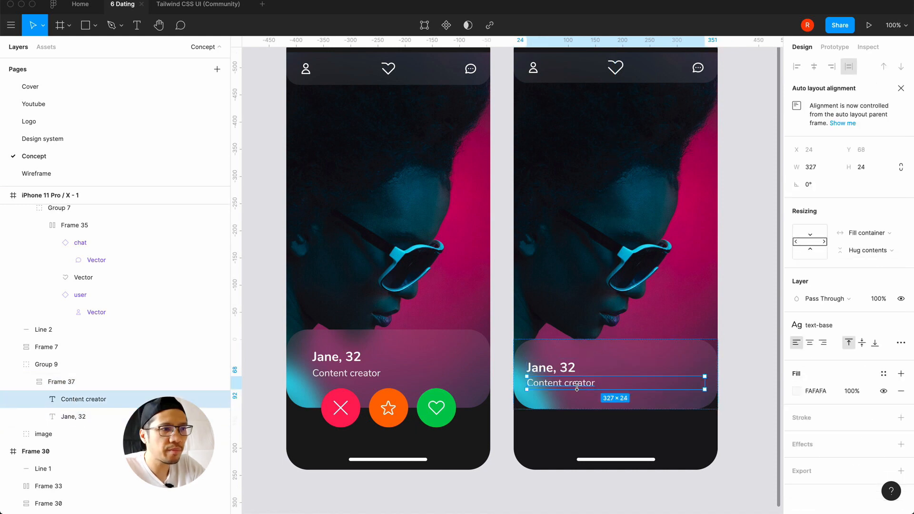
{"action": "left_click", "coordinate": [59, 381]}
{"action": "left_click", "coordinate": [859, 256]}
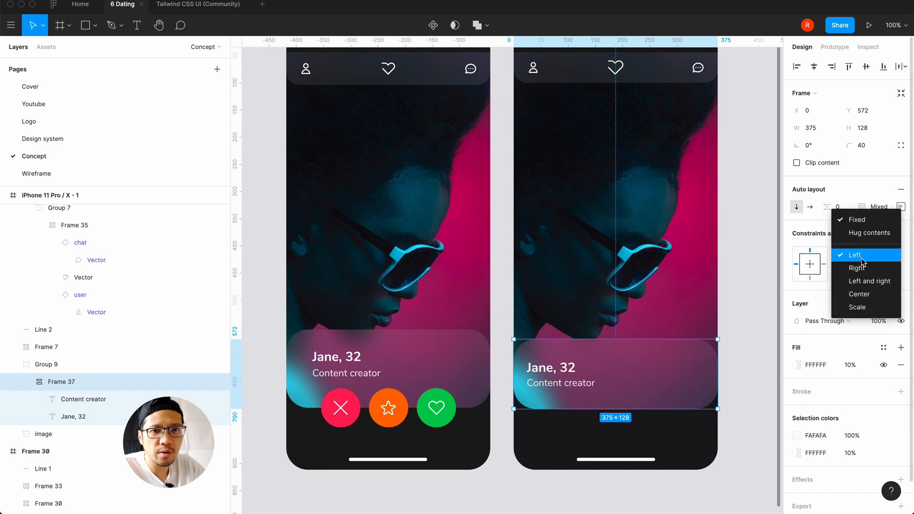
{"action": "left_click", "coordinate": [862, 261]}
{"action": "left_click", "coordinate": [856, 257]}
{"action": "left_click", "coordinate": [868, 232]}
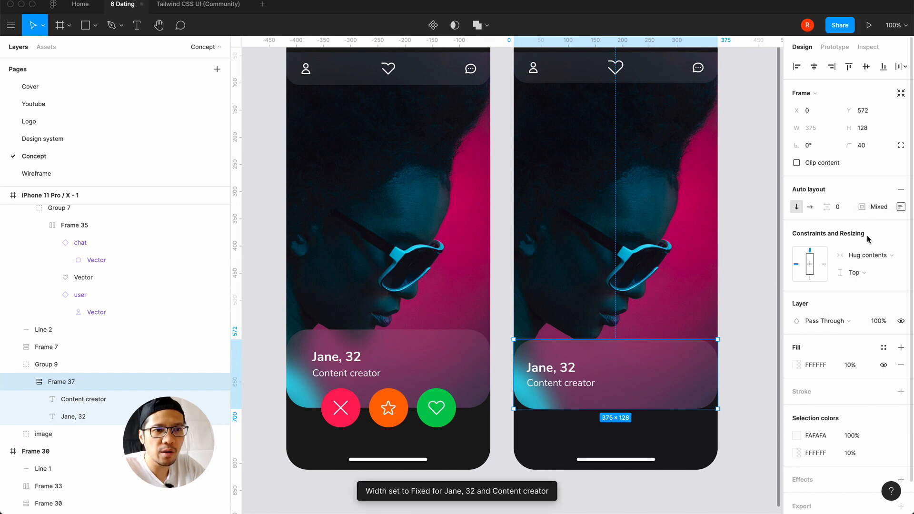
- Move Frame 37 out of Group 9 so it sits directly under the iPhone 11 Pro / X - 1 frame
{"action": "left_click", "coordinate": [577, 372]}
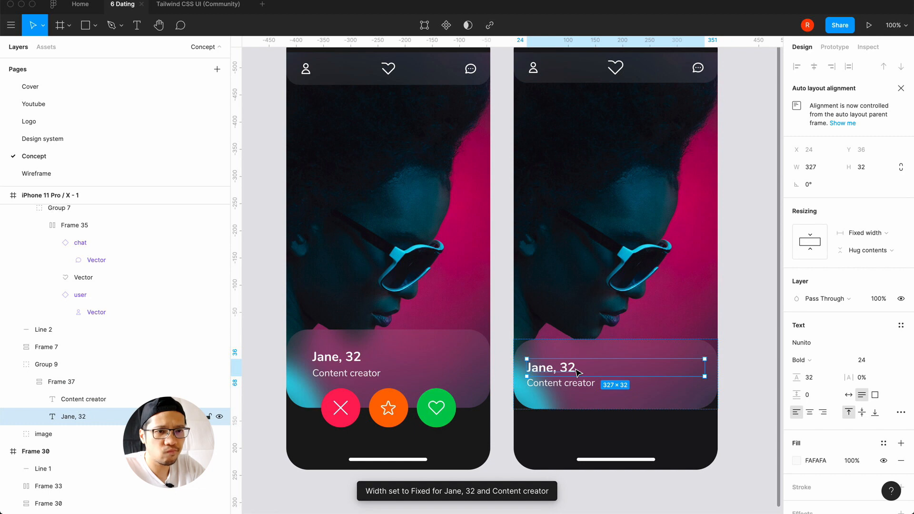
{"action": "left_click", "coordinate": [563, 385]}
{"action": "left_click", "coordinate": [617, 337]}
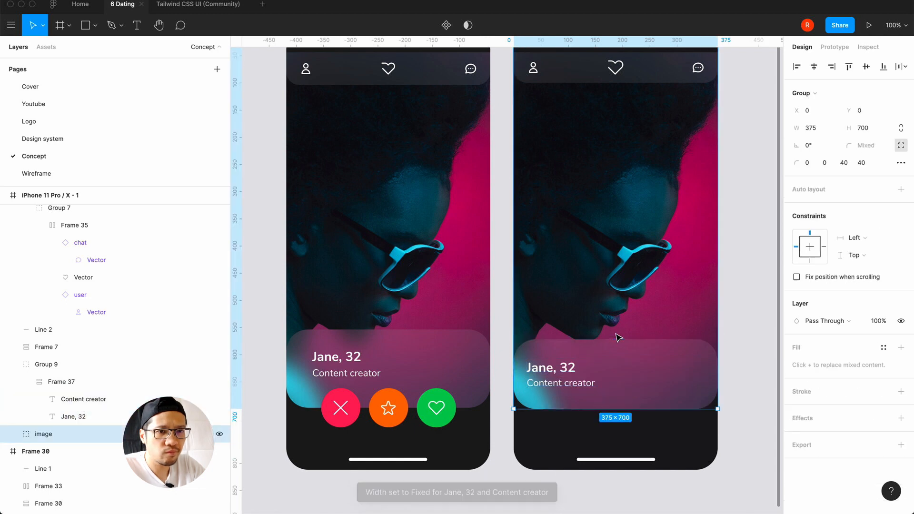
{"action": "left_click", "coordinate": [628, 352]}
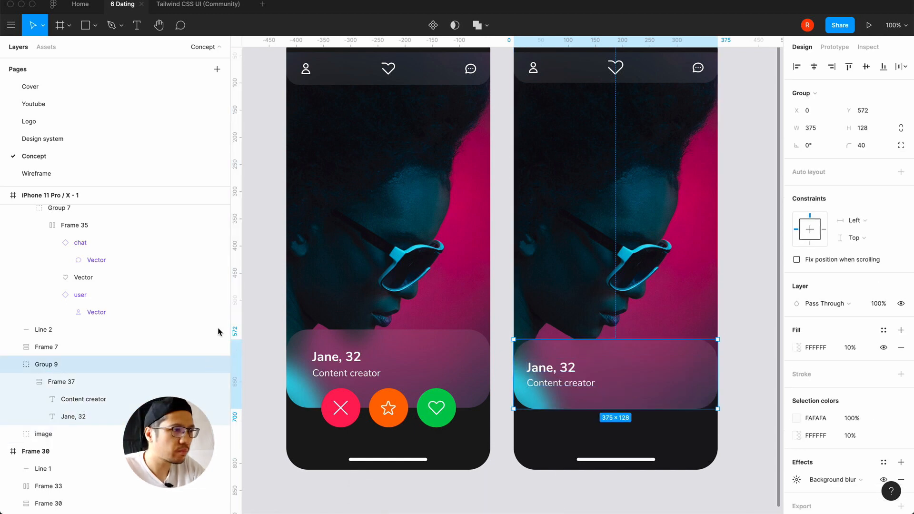
{"action": "left_click", "coordinate": [92, 382]}
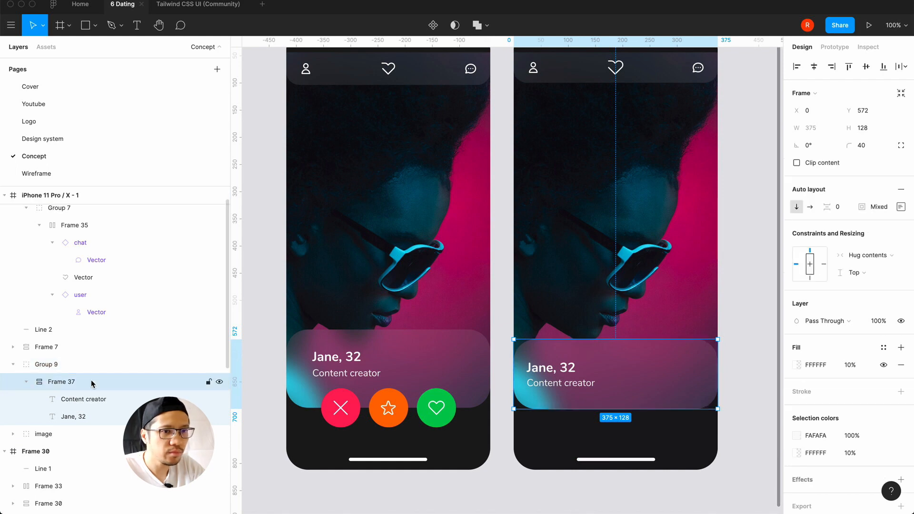
{"action": "left_click", "coordinate": [61, 368]}
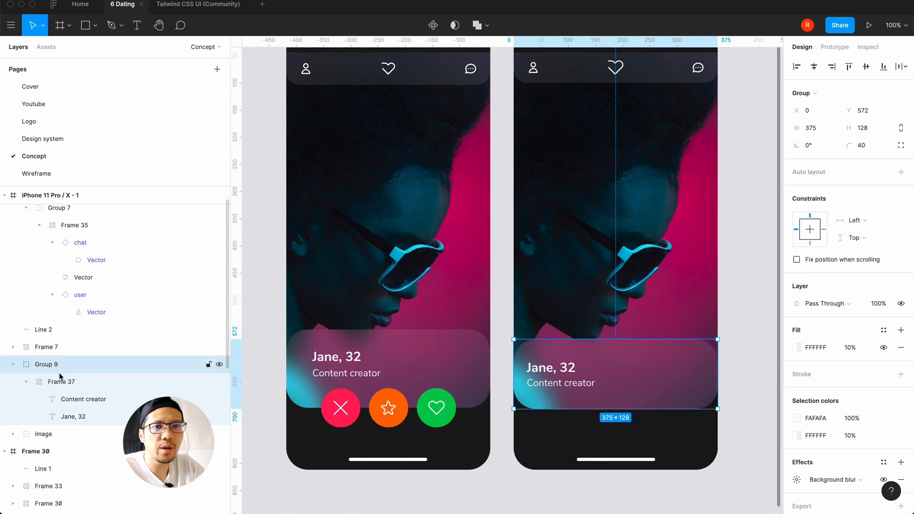
{"action": "left_click", "coordinate": [53, 383]}
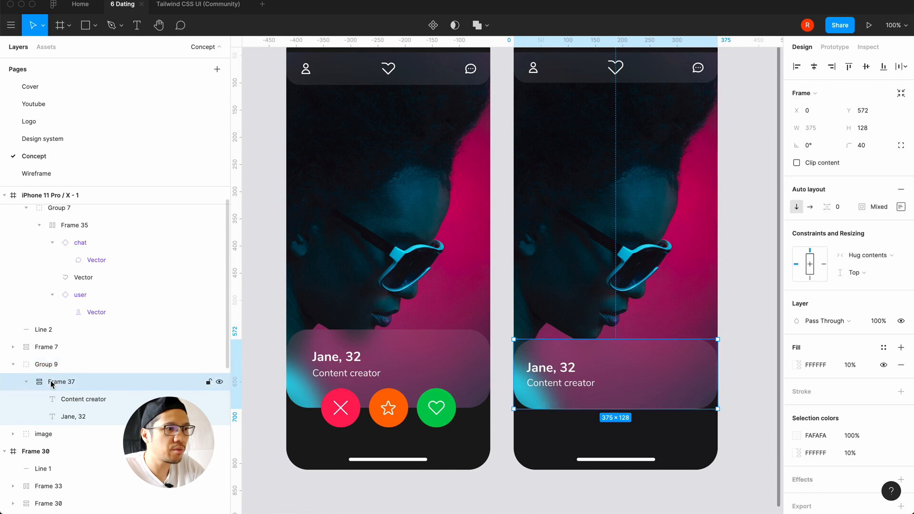
{"action": "left_click_drag", "start_coordinate": [41, 386], "coordinate": [34, 361]}
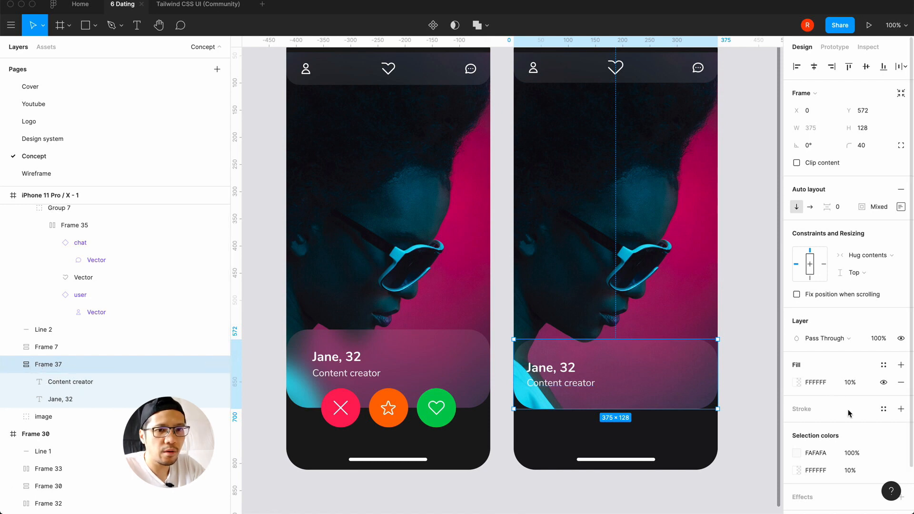
- Add a background blur effect of 40 to Frame 37
{"action": "scroll", "coordinate": [852, 418], "scroll_direction": "down", "scroll_amount": 2}
{"action": "left_click", "coordinate": [899, 446]}
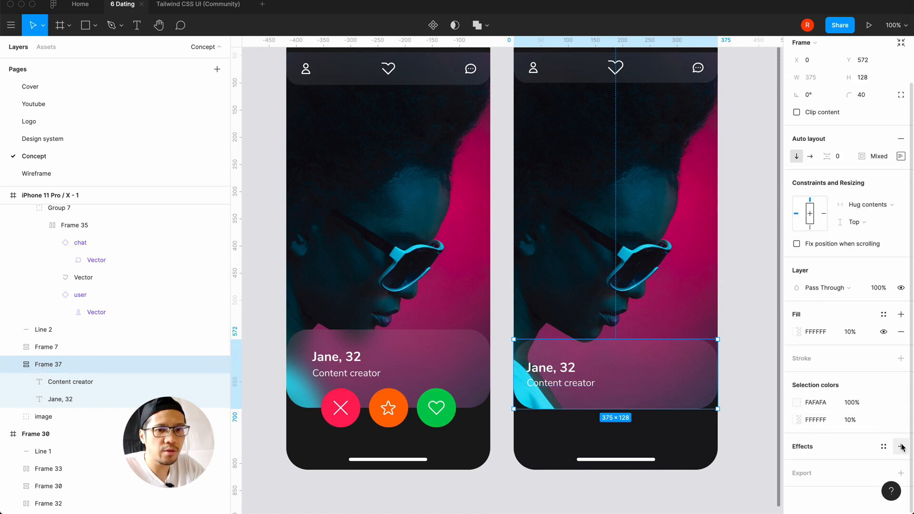
{"action": "left_click", "coordinate": [845, 463]}
{"action": "left_click", "coordinate": [835, 485]}
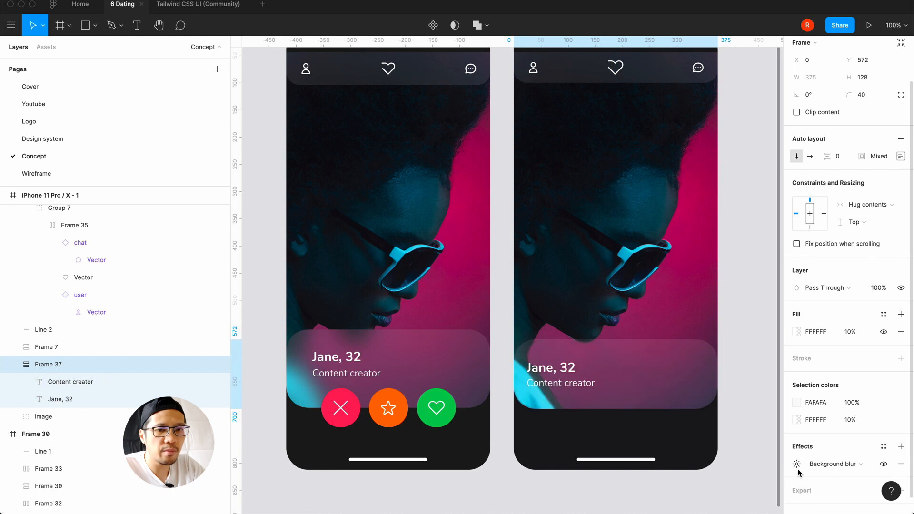
{"action": "left_click", "coordinate": [794, 466]}
{"action": "type", "text": "40"}
{"action": "key", "text": "Return"}
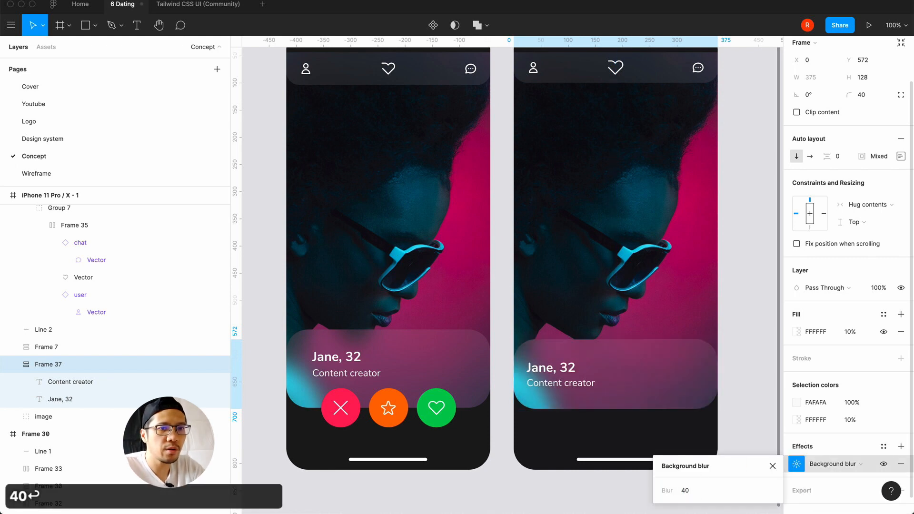
{"action": "left_click", "coordinate": [771, 466]}
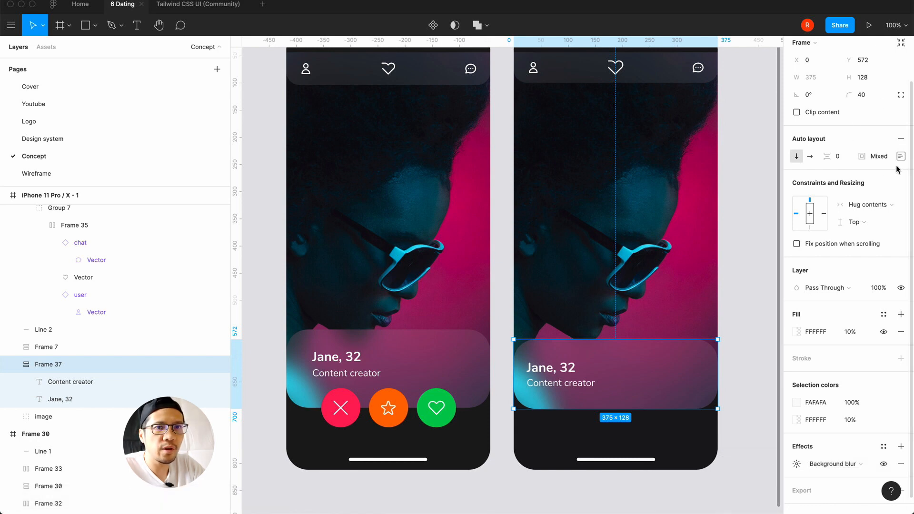
- Set Frame 37's vertical resizing to Hug contents and move the card up to Y 532, flush with the photo's bottom edge
{"action": "left_click", "coordinate": [869, 206]}
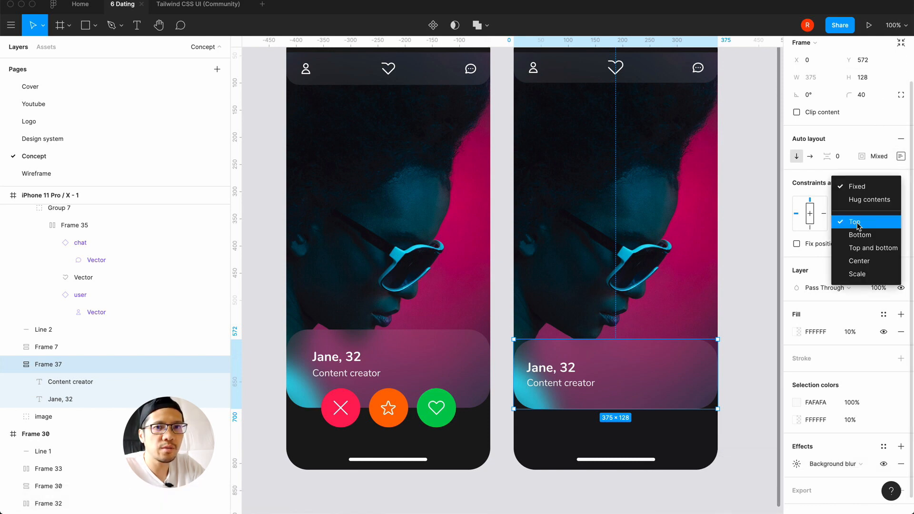
{"action": "left_click", "coordinate": [868, 200]}
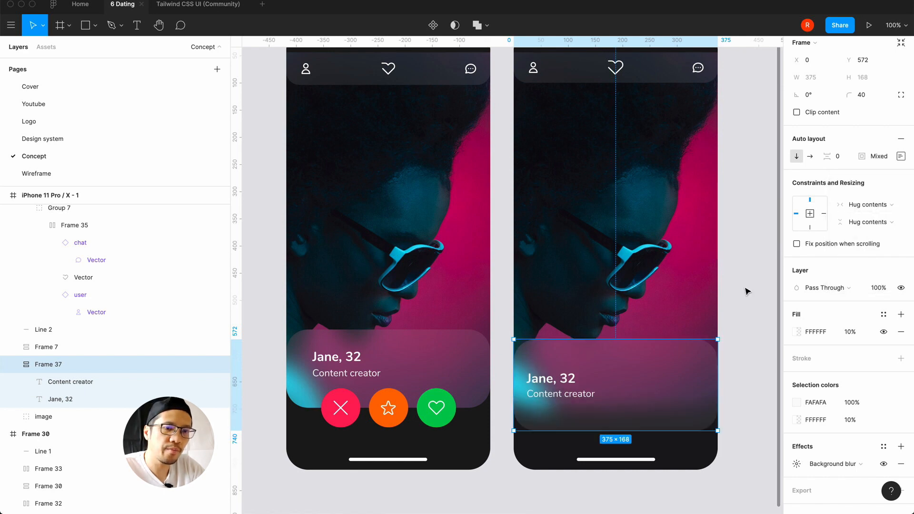
{"action": "left_click", "coordinate": [746, 291]}
{"action": "left_click", "coordinate": [679, 382]}
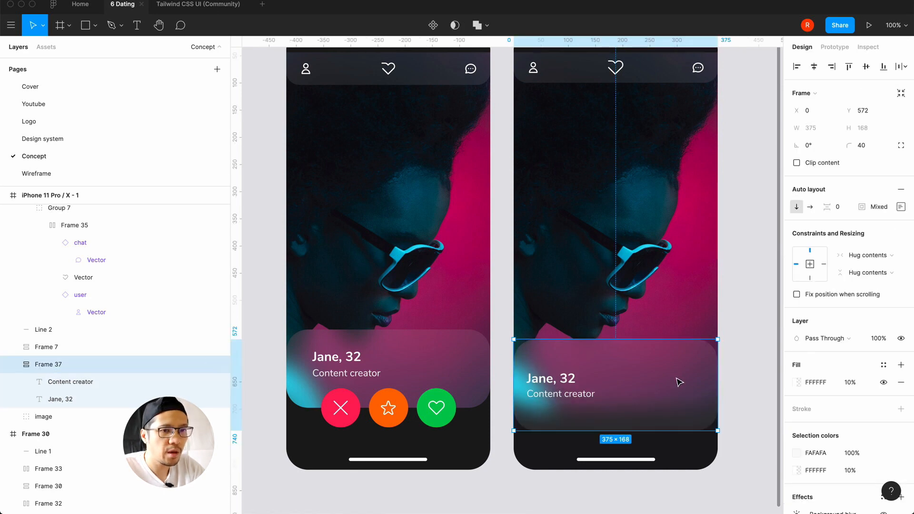
{"action": "left_click_drag", "start_coordinate": [679, 382], "coordinate": [675, 361]}
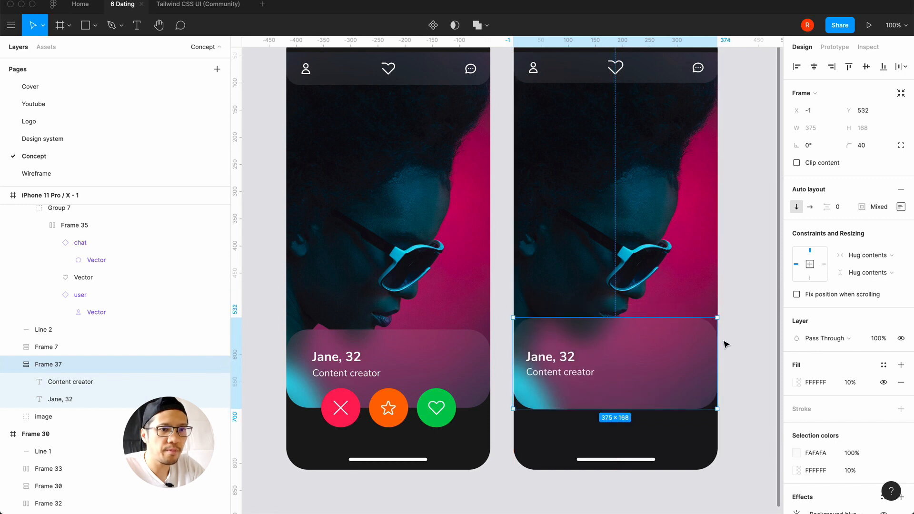
{"action": "left_click", "coordinate": [743, 347]}
- Set Frame 37's top and bottom auto layout padding to 48
{"action": "left_click", "coordinate": [640, 375]}
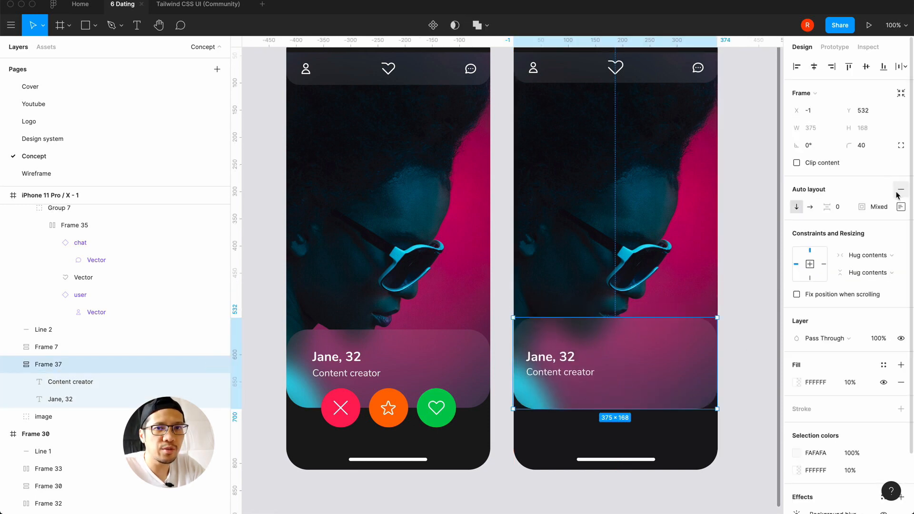
{"action": "left_click", "coordinate": [900, 208]}
{"action": "type", "text": "48"}
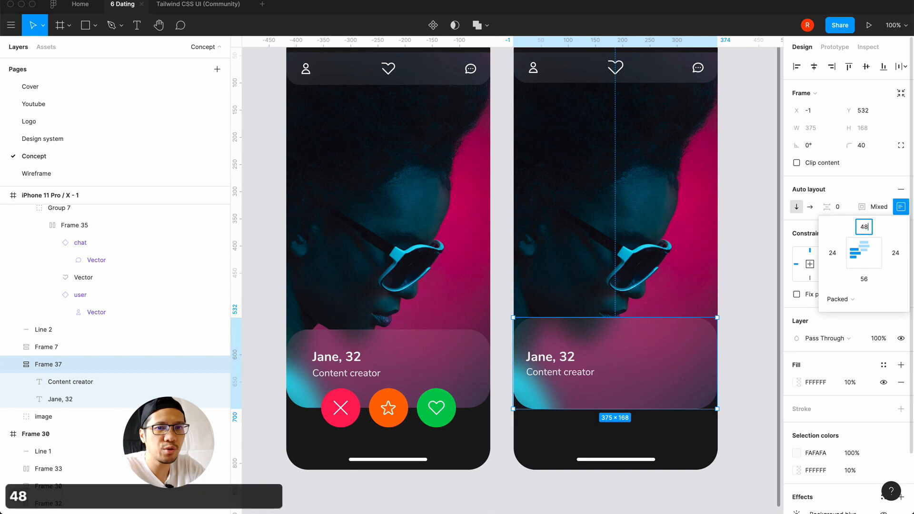
{"action": "key", "text": "Tab"}
{"action": "key", "text": "Tab"}
{"action": "type", "text": "48"}
{"action": "key", "text": "Return"}
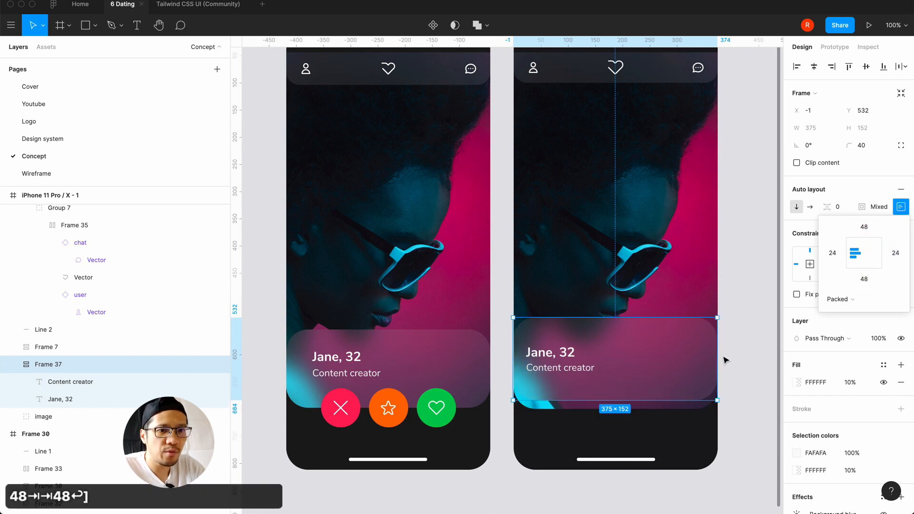
- Move the profile card down to Y 548 so its lower edge meets the photo's bottom edge
{"action": "left_click", "coordinate": [724, 359]}
{"action": "left_click", "coordinate": [660, 366]}
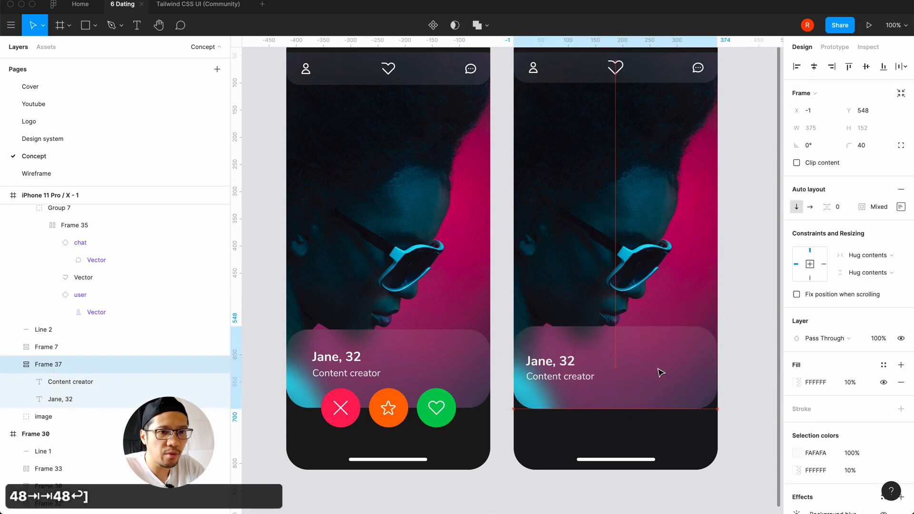
{"action": "left_click", "coordinate": [743, 386]}
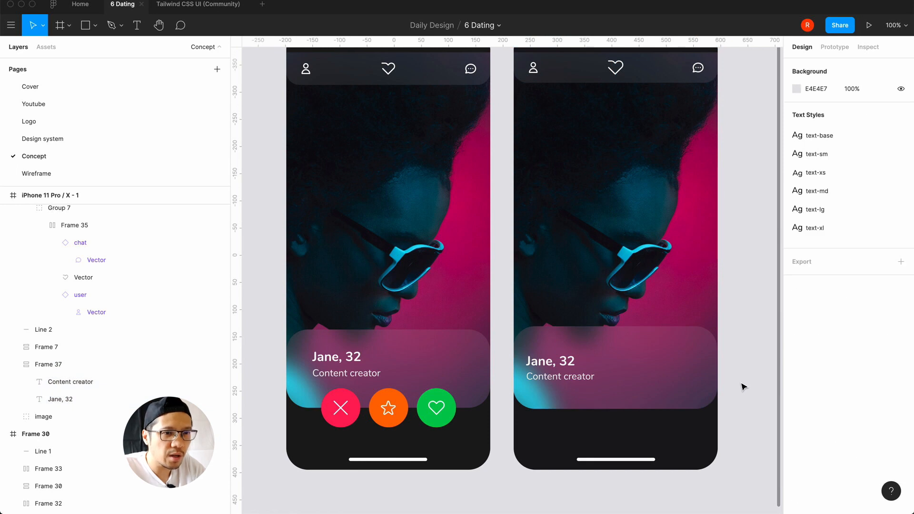
{"action": "scroll", "coordinate": [632, 408], "scroll_direction": "down", "scroll_amount": 3}
{"action": "scroll", "coordinate": [632, 408], "scroll_direction": "left", "scroll_amount": 2}
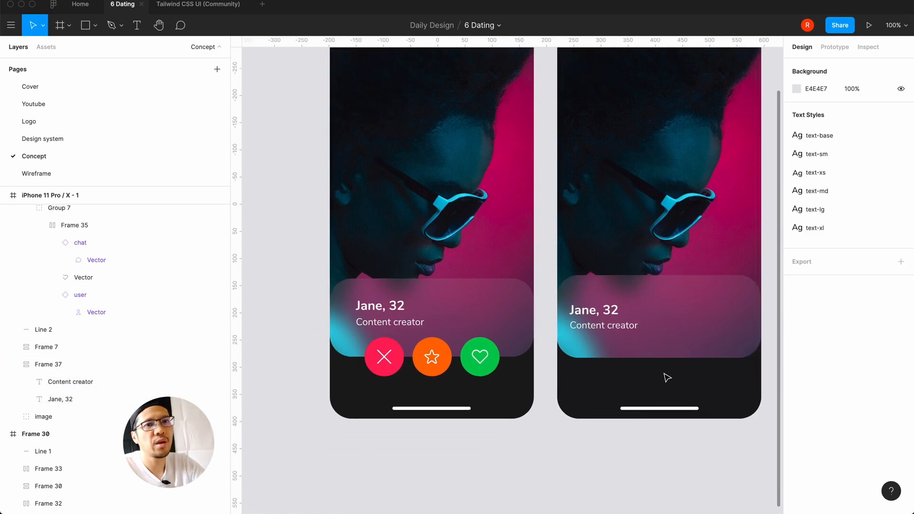
{"action": "scroll", "coordinate": [667, 378], "scroll_direction": "right", "scroll_amount": 2}
{"action": "scroll", "coordinate": [666, 378], "scroll_direction": "up", "scroll_amount": 3}
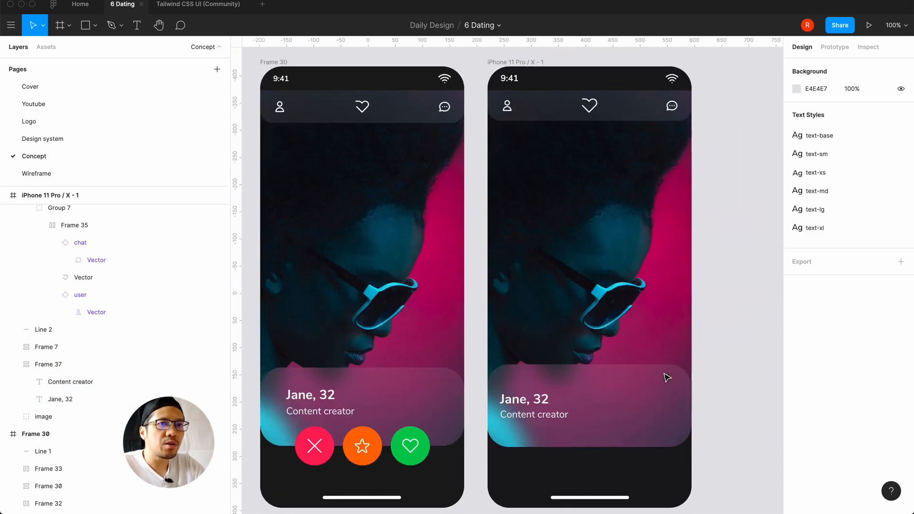
{"action": "scroll", "coordinate": [666, 378], "scroll_direction": "right", "scroll_amount": 2}
{"action": "scroll", "coordinate": [667, 377], "scroll_direction": "up", "scroll_amount": 1}
{"action": "scroll", "coordinate": [667, 377], "scroll_direction": "down", "scroll_amount": 4}
{"action": "scroll", "coordinate": [667, 377], "scroll_direction": "left", "scroll_amount": 1}
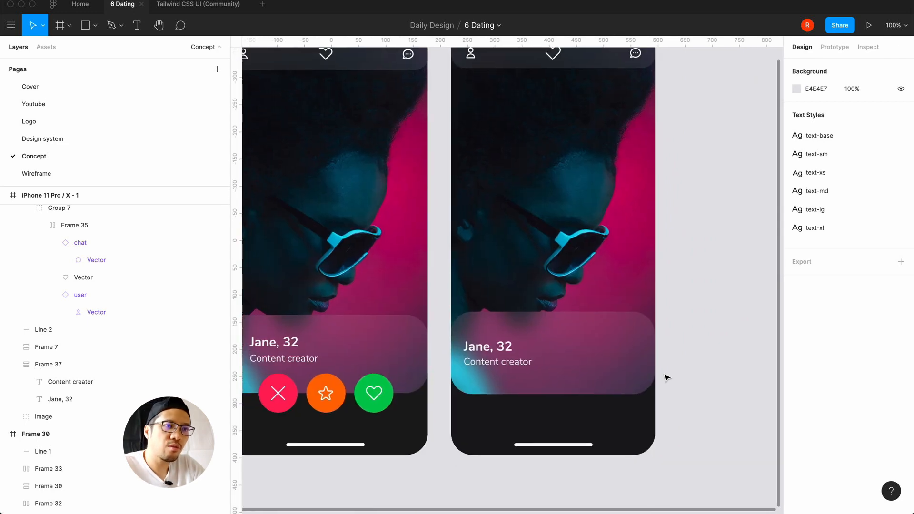
- Add a 72 × 72 circle to the recreated screen and centre it on the profile card's lower edge at X 152, Y 664
{"action": "scroll", "coordinate": [667, 377], "scroll_direction": "up", "scroll_amount": 3}
{"action": "scroll", "coordinate": [667, 377], "scroll_direction": "right", "scroll_amount": 1}
{"action": "scroll", "coordinate": [666, 377], "scroll_direction": "down", "scroll_amount": 4}
{"action": "scroll", "coordinate": [666, 377], "scroll_direction": "left", "scroll_amount": 2}
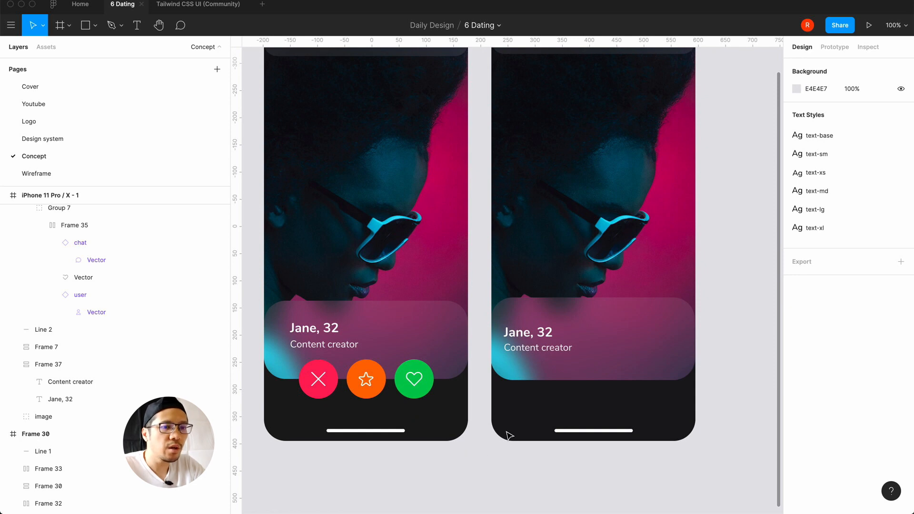
{"action": "key", "text": "o"}
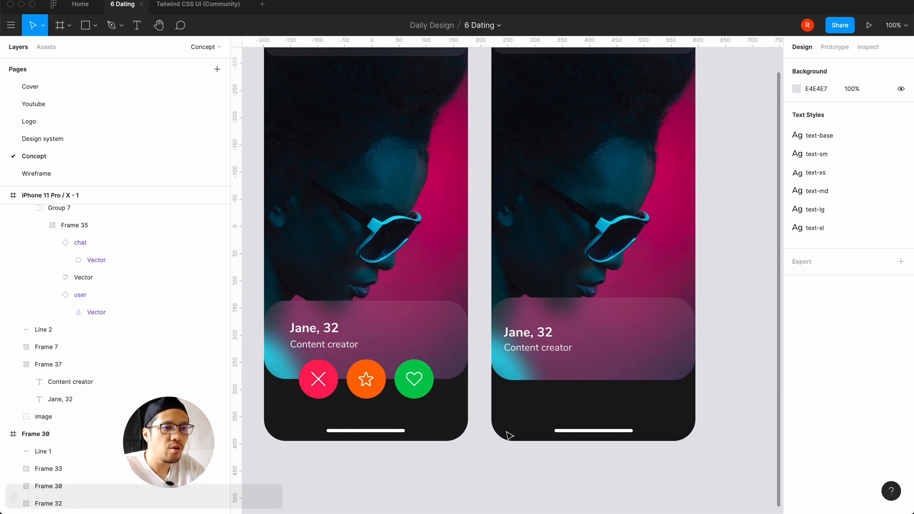
{"action": "left_click", "coordinate": [544, 387]}
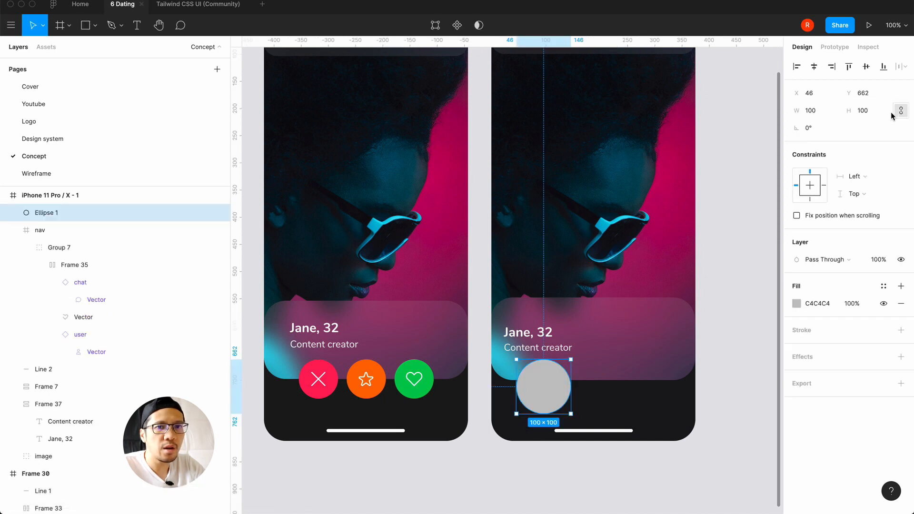
{"action": "left_click", "coordinate": [863, 113]}
{"action": "type", "text": "72"}
{"action": "key", "text": "Return"}
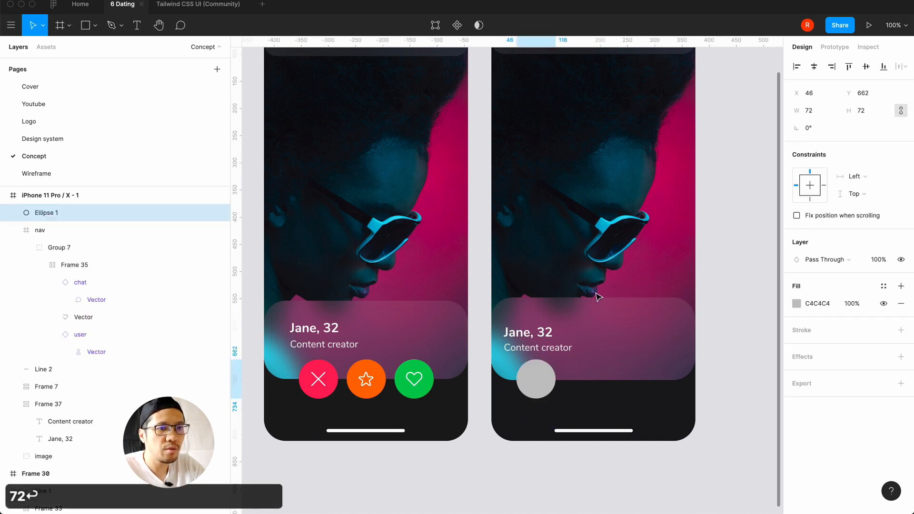
{"action": "left_click", "coordinate": [539, 466]}
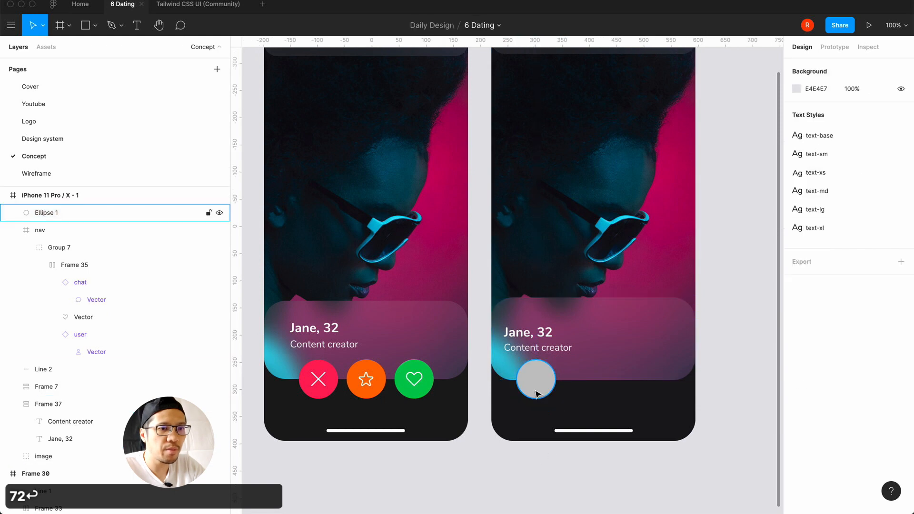
{"action": "left_click_drag", "start_coordinate": [537, 393], "coordinate": [596, 393]}
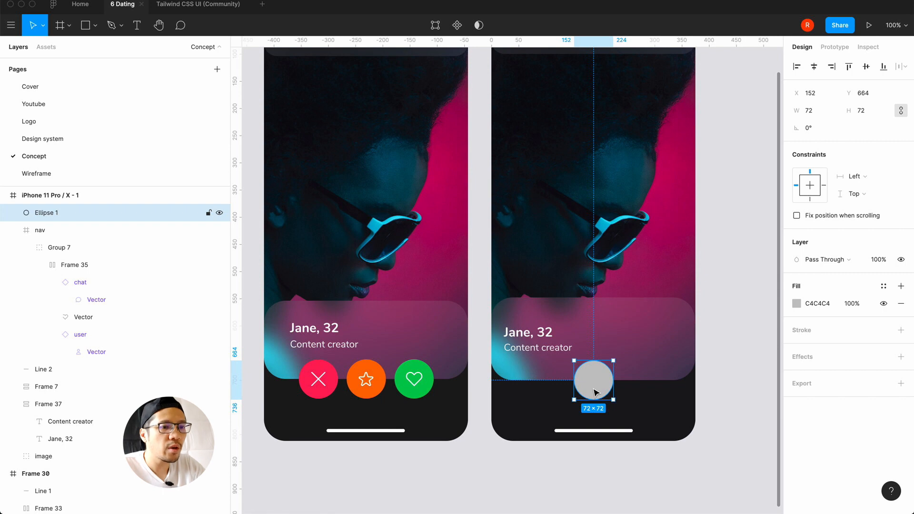
- Group the grey circle and fill it with the orange/500 colour from the TailwindCSS Colors library
{"action": "key", "text": "super+g"}
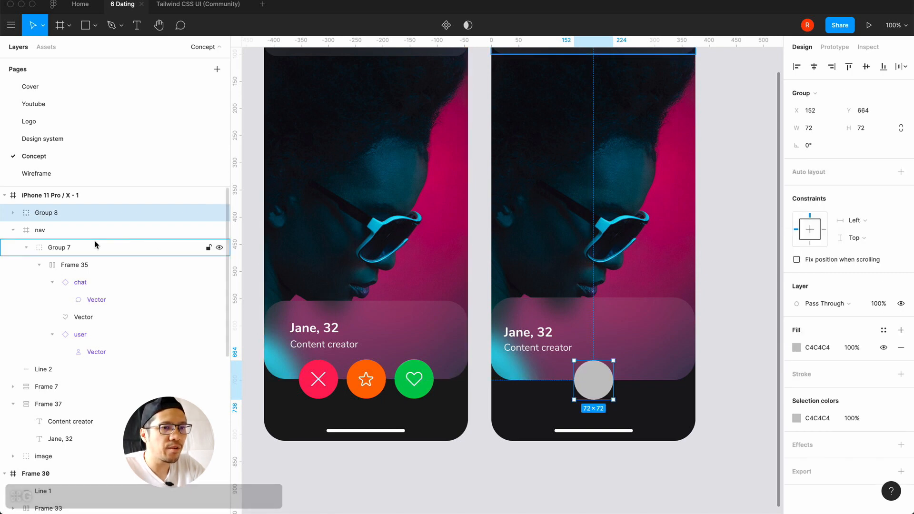
{"action": "left_click", "coordinate": [796, 348]}
{"action": "scroll", "coordinate": [757, 474], "scroll_direction": "down", "scroll_amount": 10}
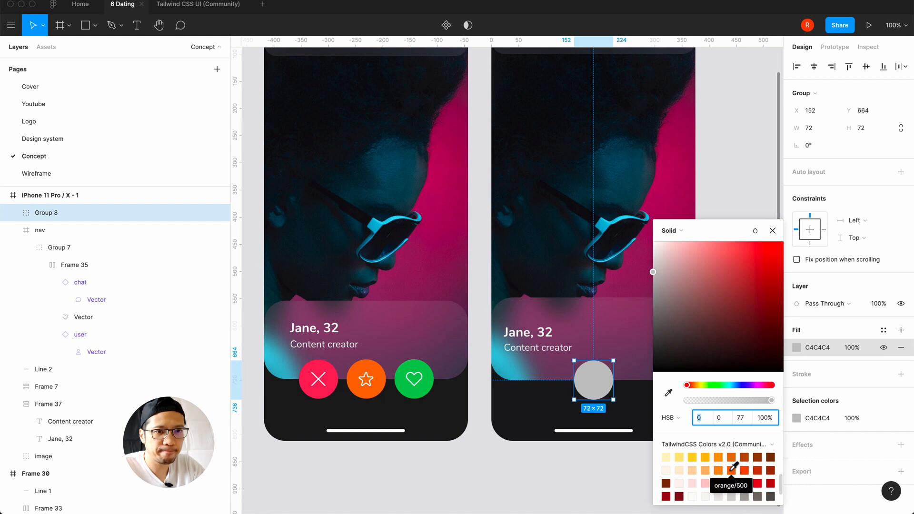
{"action": "left_click", "coordinate": [731, 469]}
{"action": "left_click", "coordinate": [773, 231]}
{"action": "left_click", "coordinate": [730, 315]}
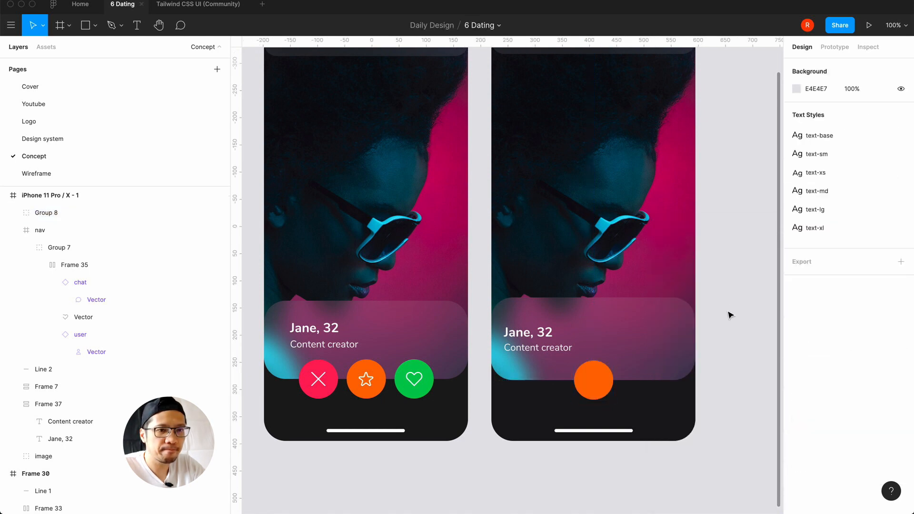
{"action": "scroll", "coordinate": [730, 314], "scroll_direction": "up", "scroll_amount": 2}
{"action": "scroll", "coordinate": [730, 315], "scroll_direction": "right", "scroll_amount": 3}
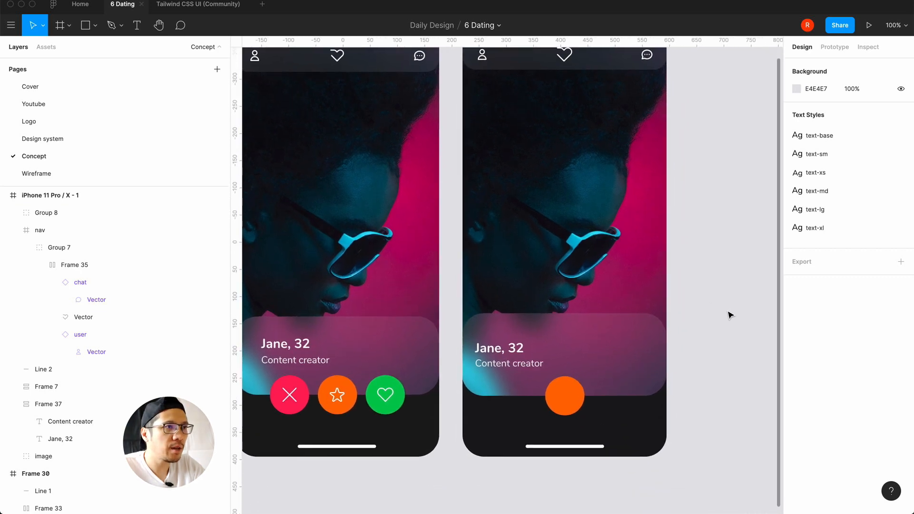
- Place a star icon instance from the design system's icons onto the orange circle
{"action": "left_click", "coordinate": [577, 411]}
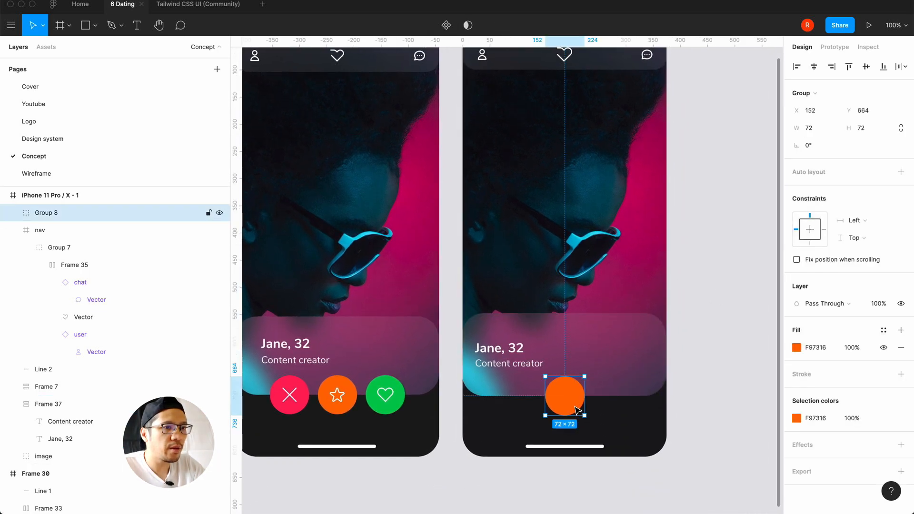
{"action": "left_click", "coordinate": [14, 213]}
{"action": "left_click", "coordinate": [47, 230]}
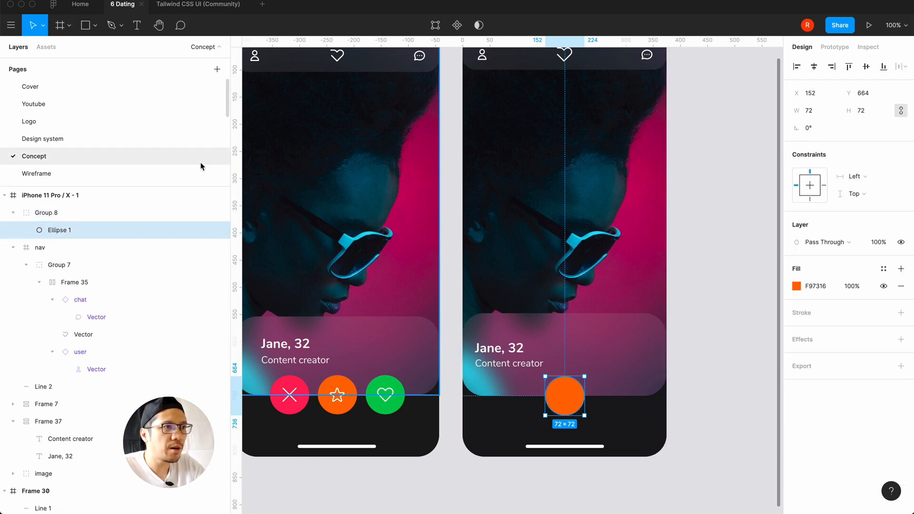
{"action": "left_click", "coordinate": [48, 47]}
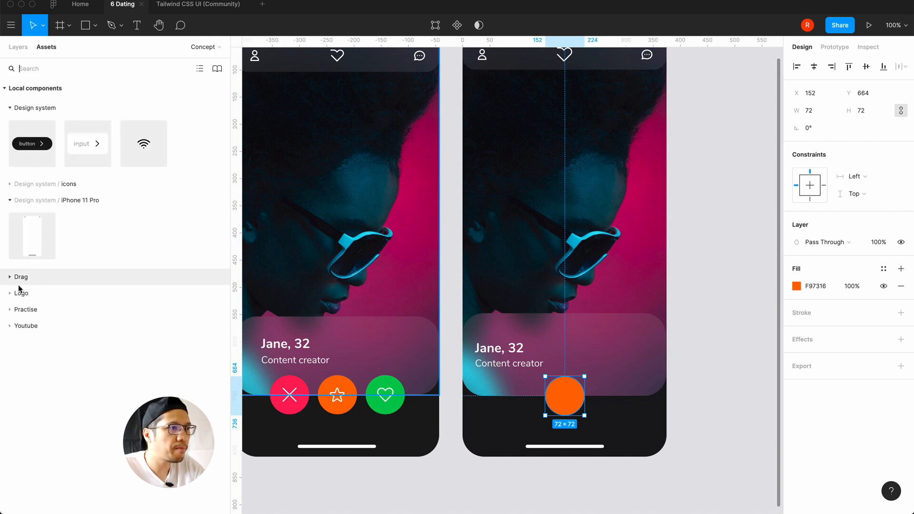
{"action": "key", "text": "Escape"}
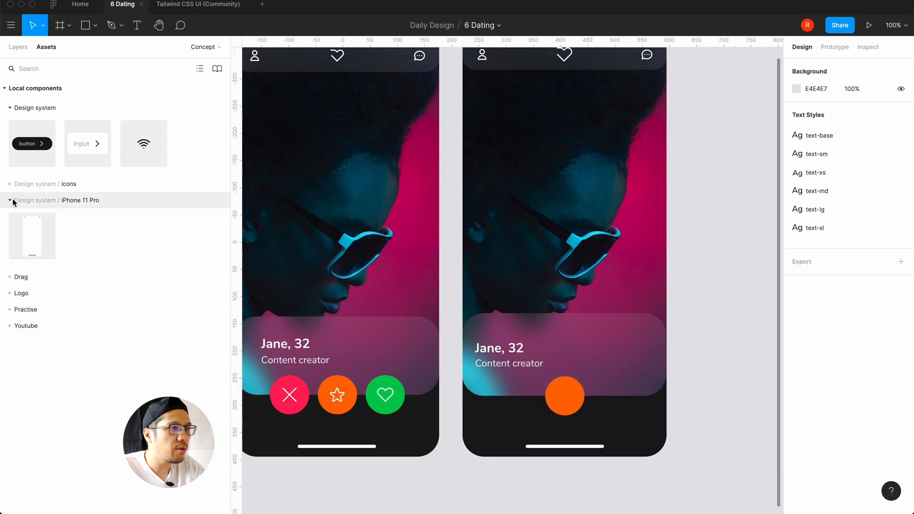
{"action": "left_click", "coordinate": [10, 183]}
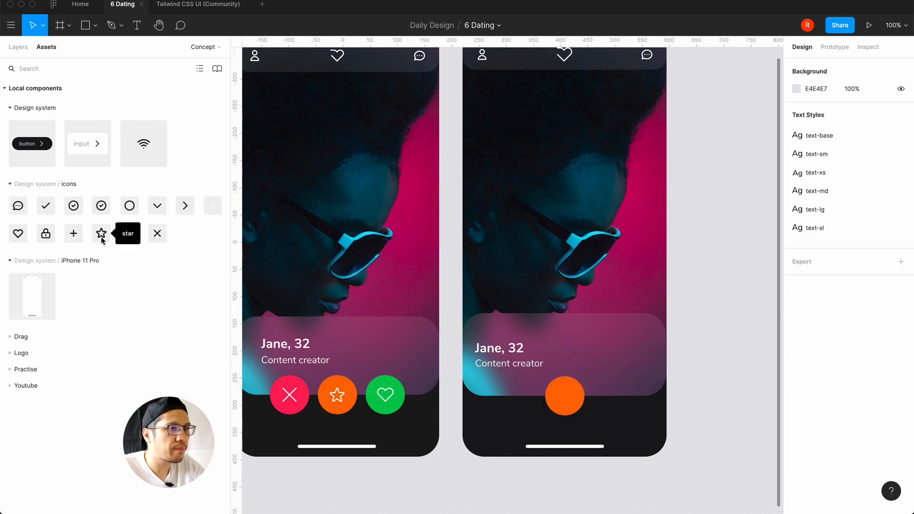
{"action": "left_click_drag", "start_coordinate": [102, 240], "coordinate": [561, 404]}
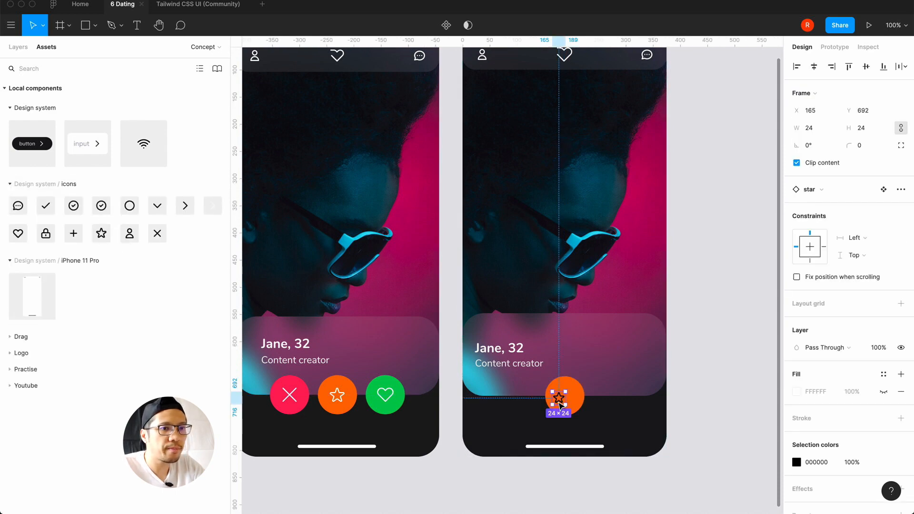
- Move the star layer into Group 8 above Ellipse 1 and centre it horizontally and vertically within the group
{"action": "left_click", "coordinate": [18, 48]}
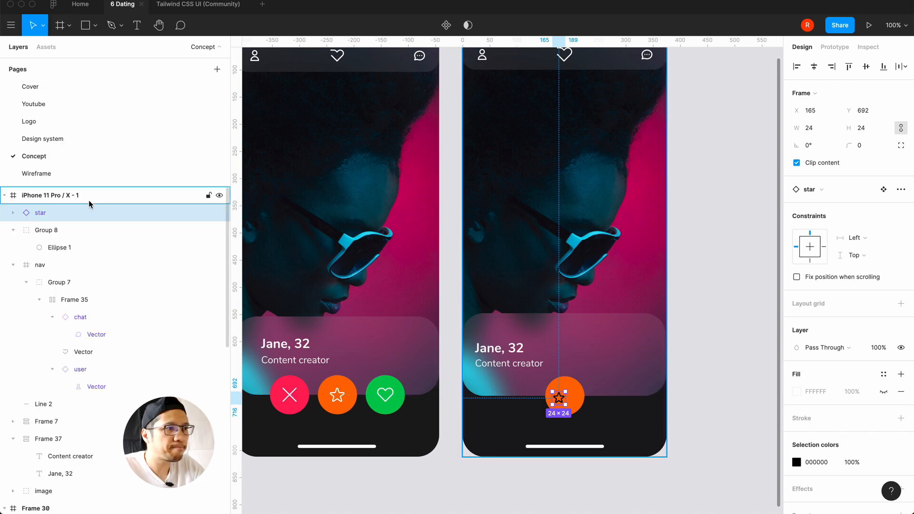
{"action": "left_click_drag", "start_coordinate": [55, 212], "coordinate": [59, 238]}
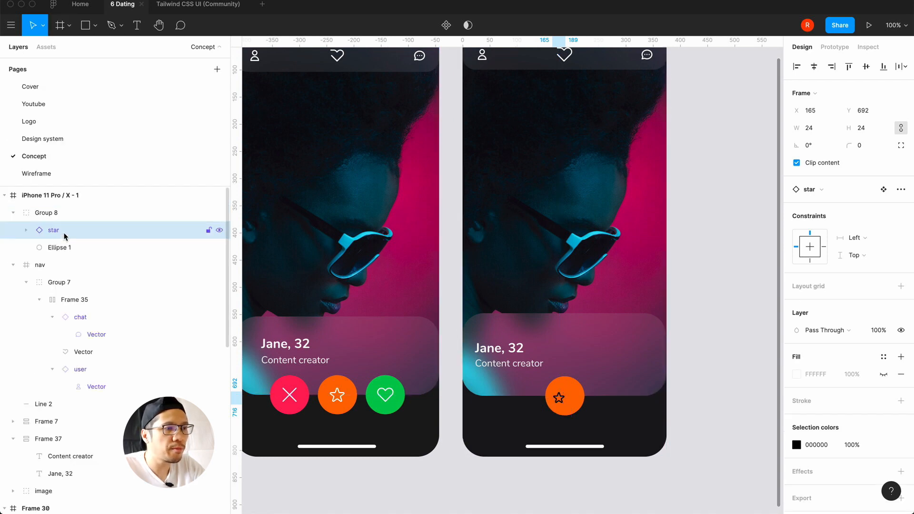
{"action": "left_click", "coordinate": [814, 68]}
{"action": "left_click", "coordinate": [865, 67]}
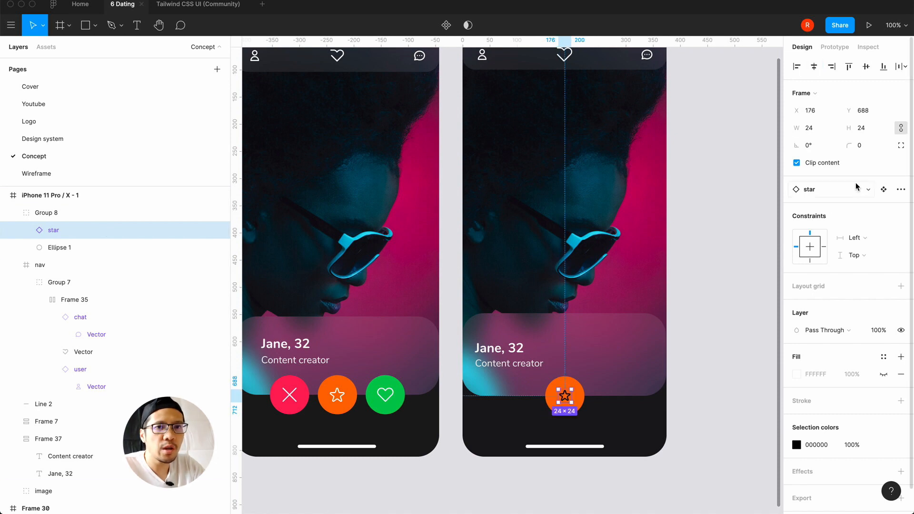
- Double the star icon to 48 × 48 and centre it again in the orange circle
{"action": "left_click", "coordinate": [860, 128]}
{"action": "key", "text": "Right"}
{"action": "type", "text": "*2"}
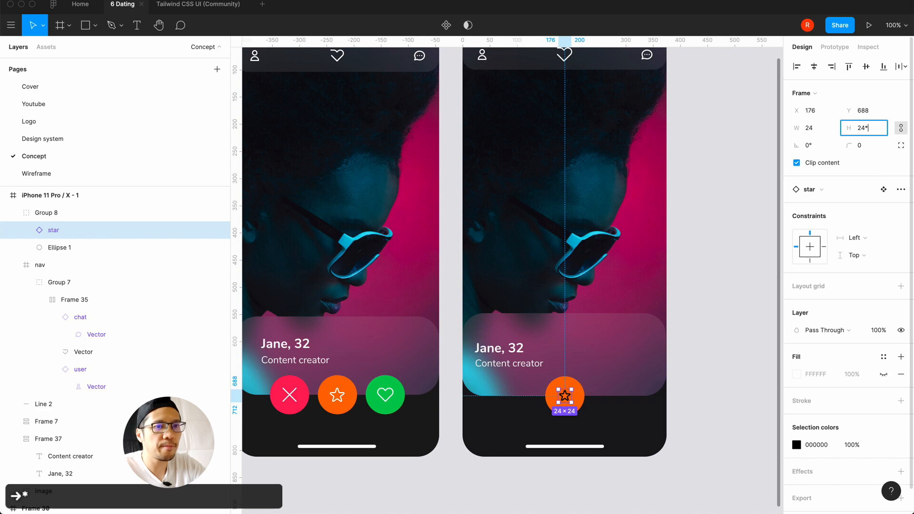
{"action": "key", "text": "Return"}
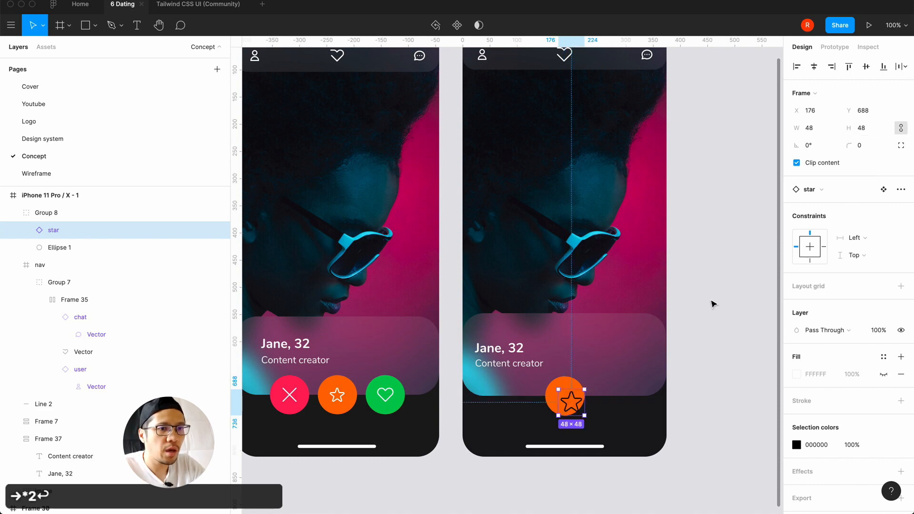
{"action": "left_click", "coordinate": [812, 67]}
{"action": "left_click", "coordinate": [865, 67]}
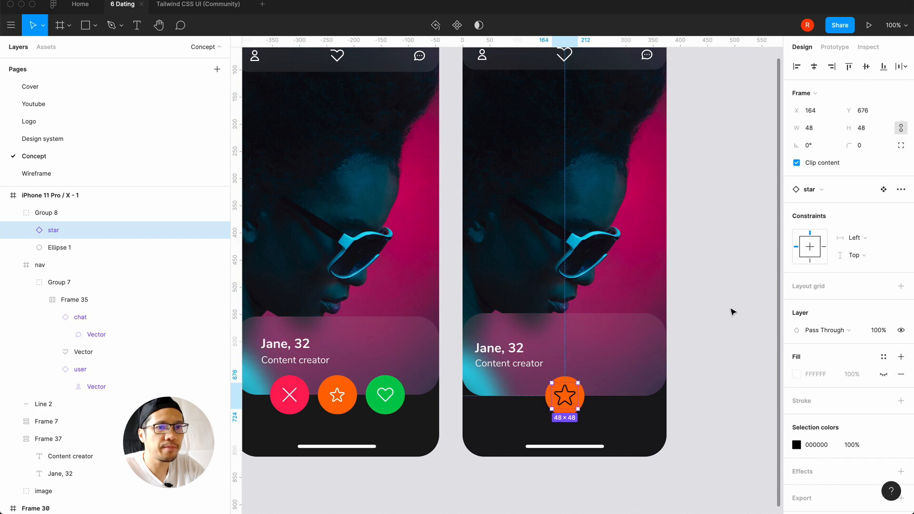
{"action": "left_click", "coordinate": [732, 312]}
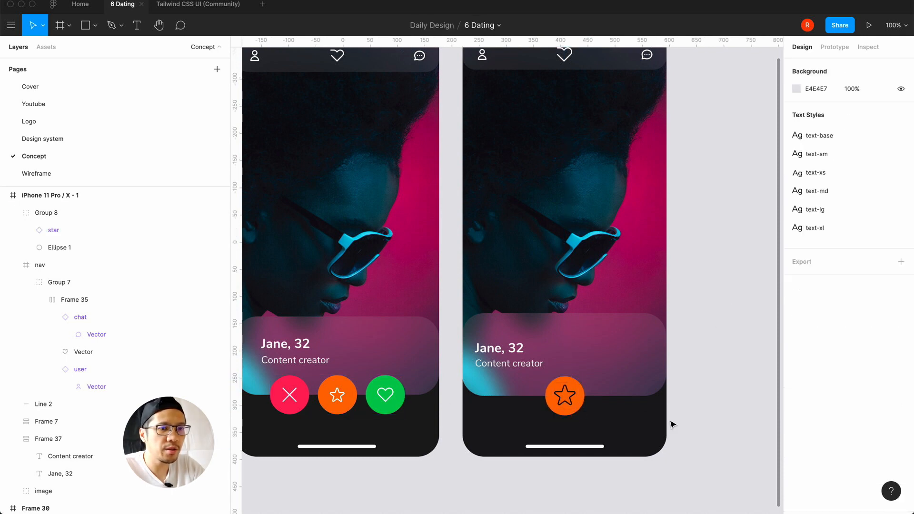
- Change the star icon's colour to white
{"action": "double_click", "coordinate": [573, 400]}
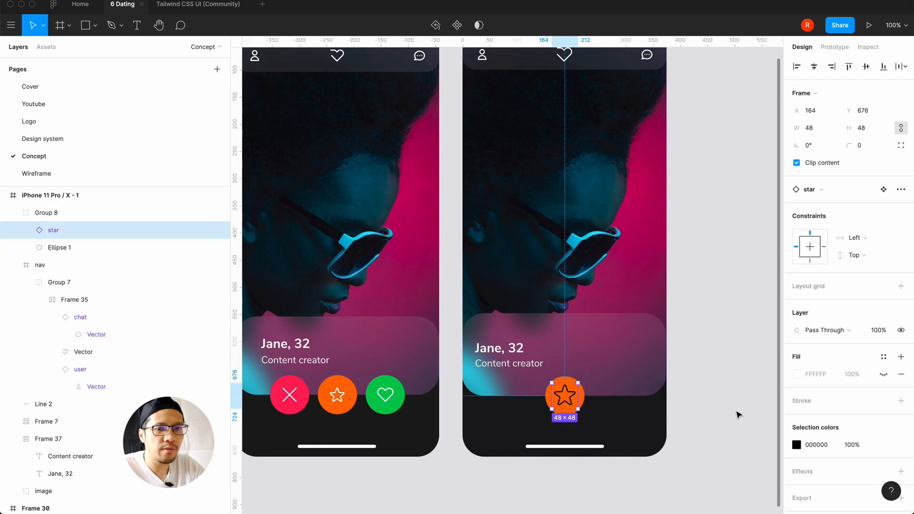
{"action": "left_click", "coordinate": [796, 445]}
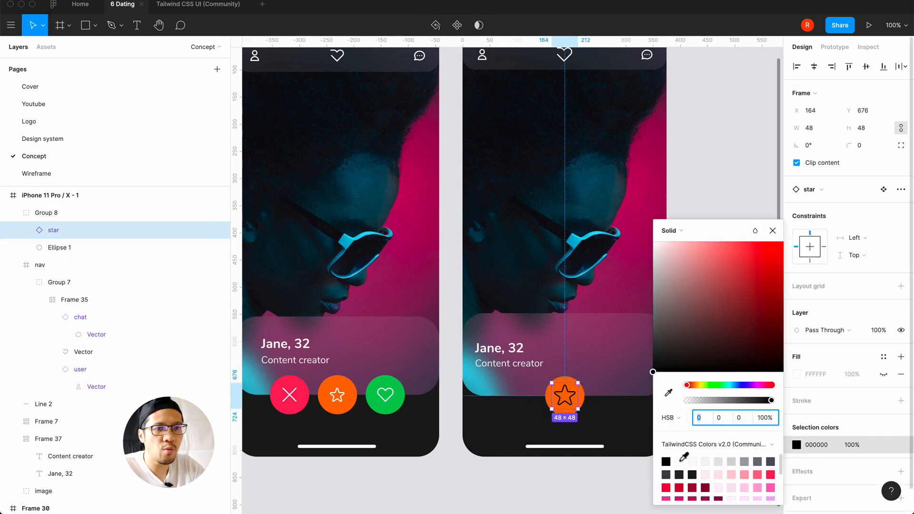
{"action": "left_click", "coordinate": [773, 231]}
{"action": "left_click", "coordinate": [712, 350]}
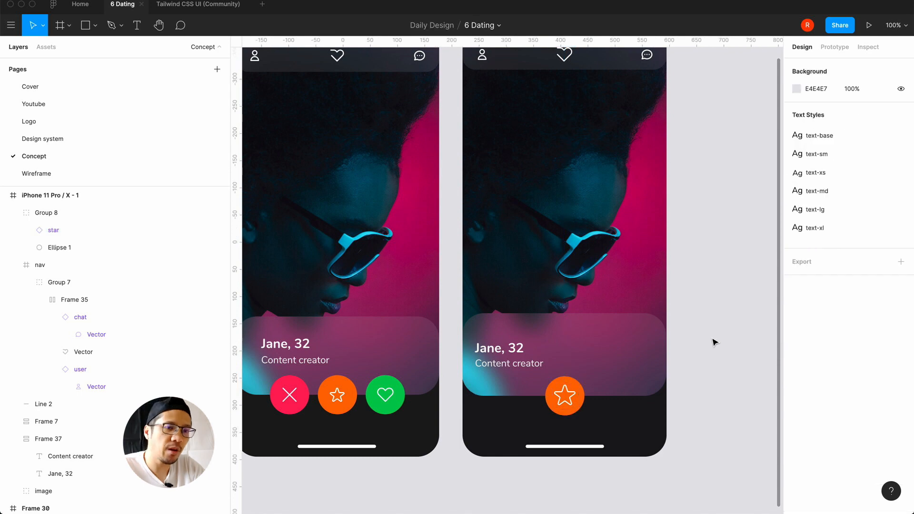
{"action": "scroll", "coordinate": [714, 342], "scroll_direction": "up", "scroll_amount": 3}
{"action": "scroll", "coordinate": [713, 341], "scroll_direction": "down", "scroll_amount": 2}
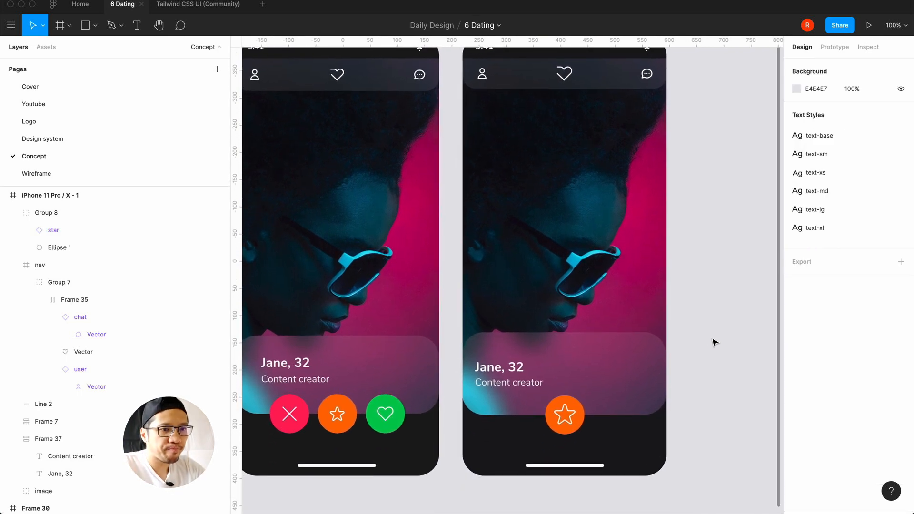
- Rename the star button's group, Group 8, as btn
{"action": "left_click", "coordinate": [578, 420]}
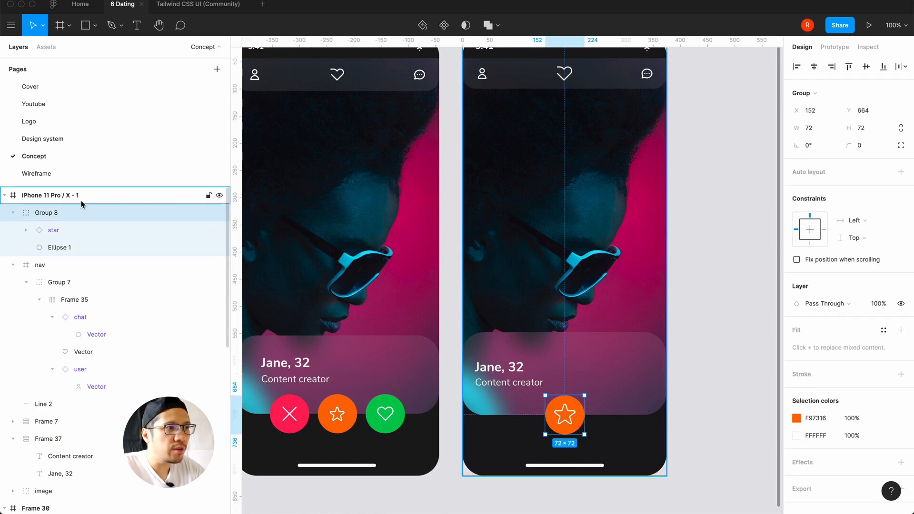
{"action": "double_click", "coordinate": [45, 213]}
{"action": "type", "text": "btn"}
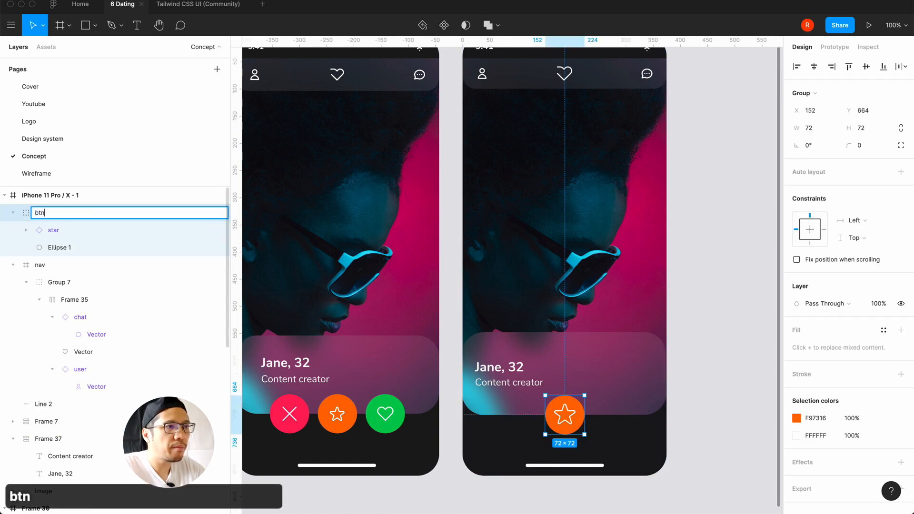
{"action": "key", "text": "Return"}
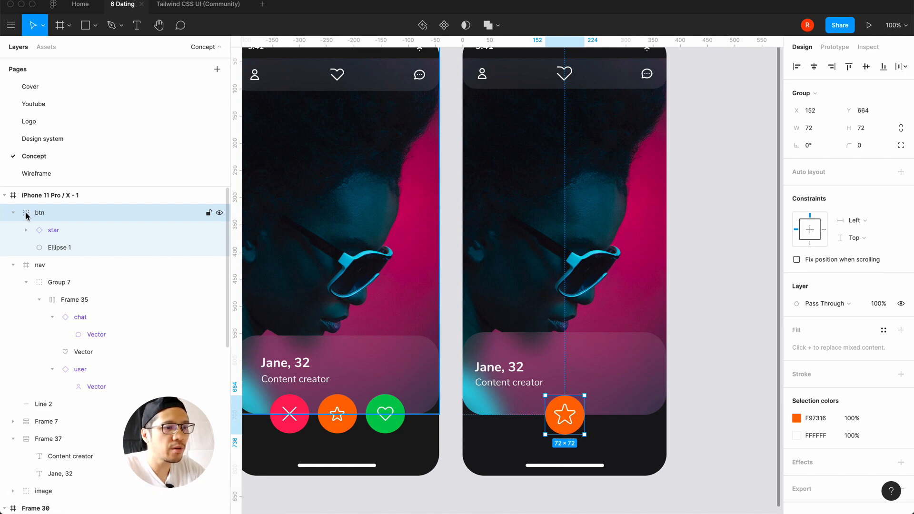
- Duplicate the btn group twice to make three star buttons
{"action": "key", "text": "super+c"}
{"action": "key", "text": "super+v"}
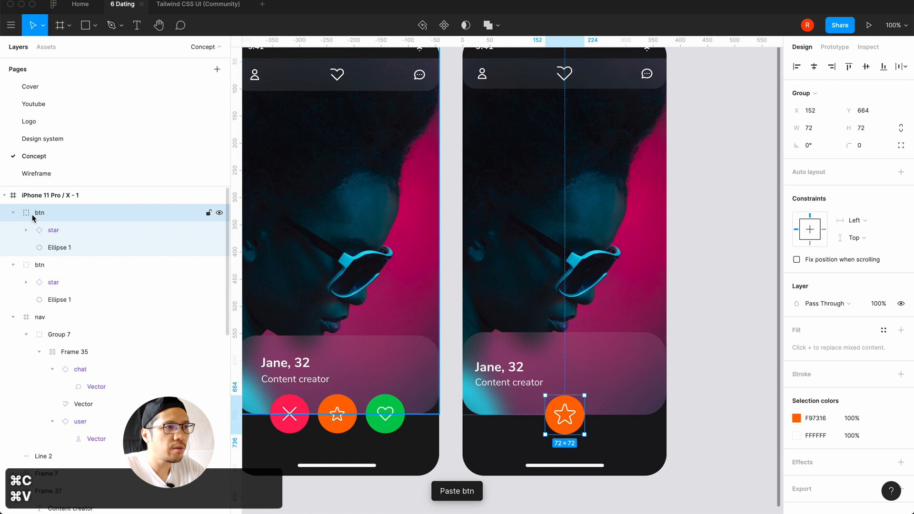
{"action": "key", "text": "super+v"}
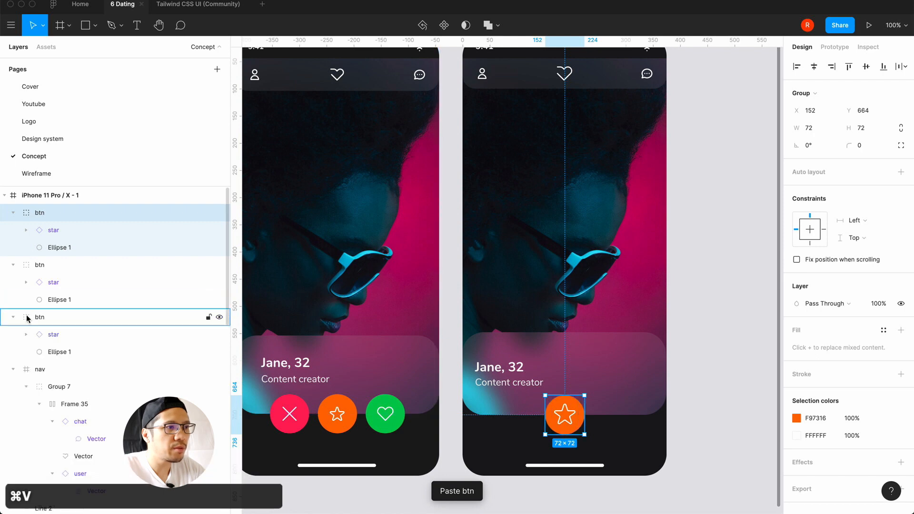
- Combine the three btn groups in an auto layout frame with horizontal direction
{"action": "left_click", "coordinate": [28, 215], "text": "shift"}
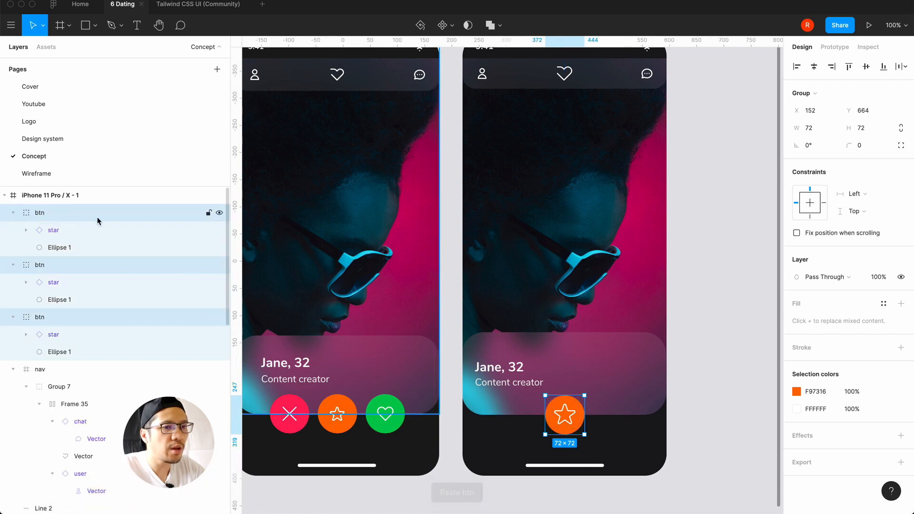
{"action": "key", "text": "shift+a"}
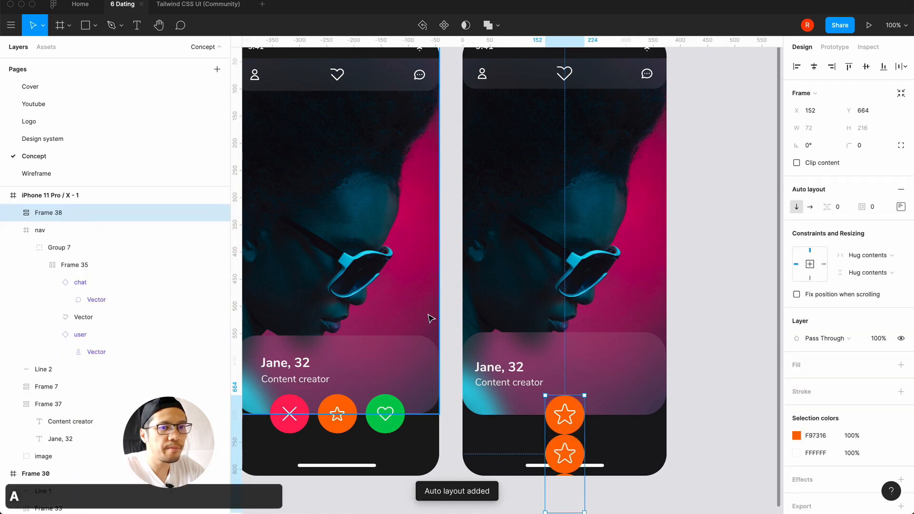
{"action": "left_click", "coordinate": [809, 207]}
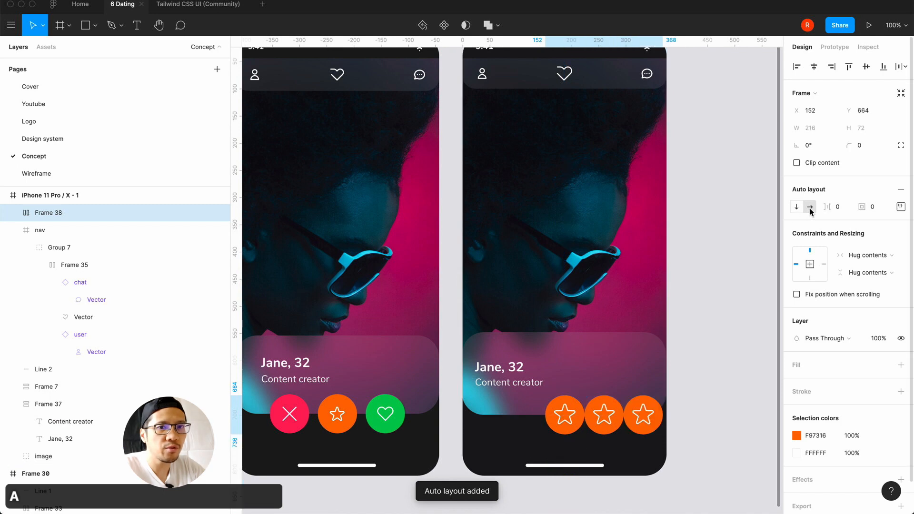
- Set the button row's auto layout spacing to 16 and centre the row horizontally in the phone frame
{"action": "left_click", "coordinate": [846, 210]}
{"action": "type", "text": "16"}
{"action": "key", "text": "Return"}
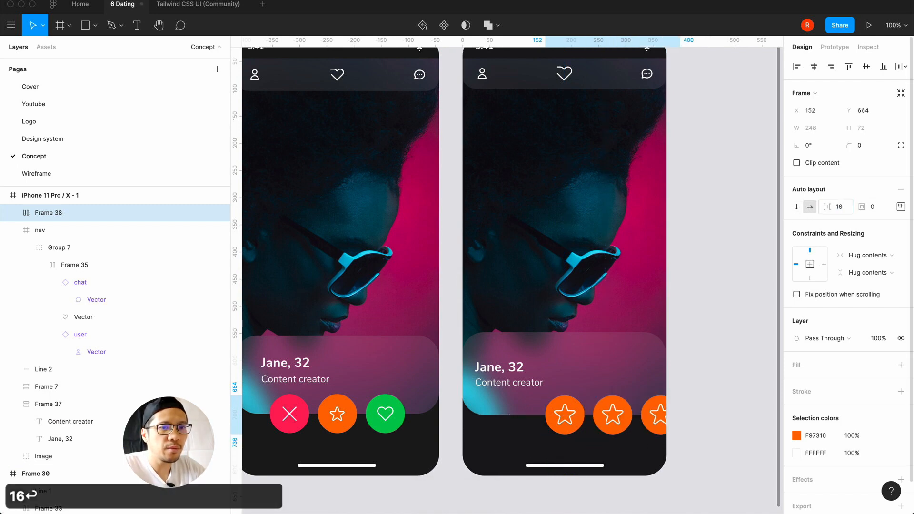
{"action": "left_click", "coordinate": [813, 66]}
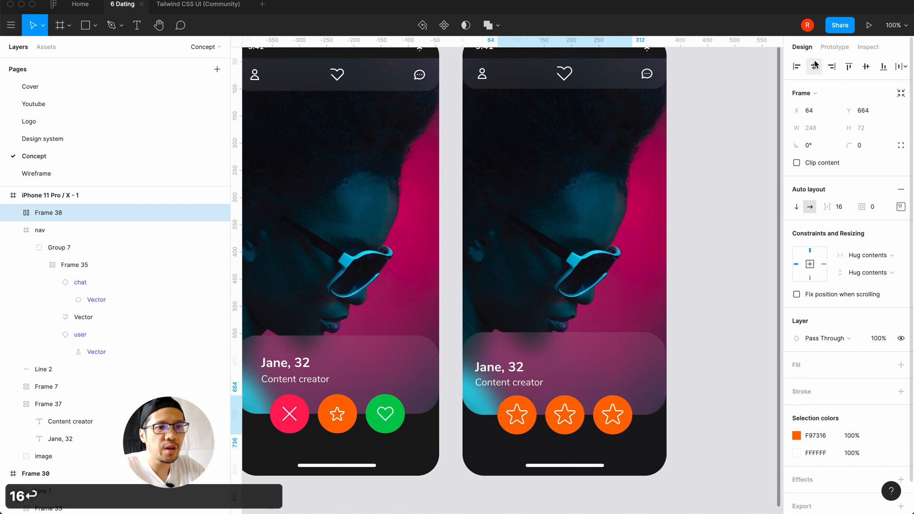
{"action": "left_click", "coordinate": [714, 410]}
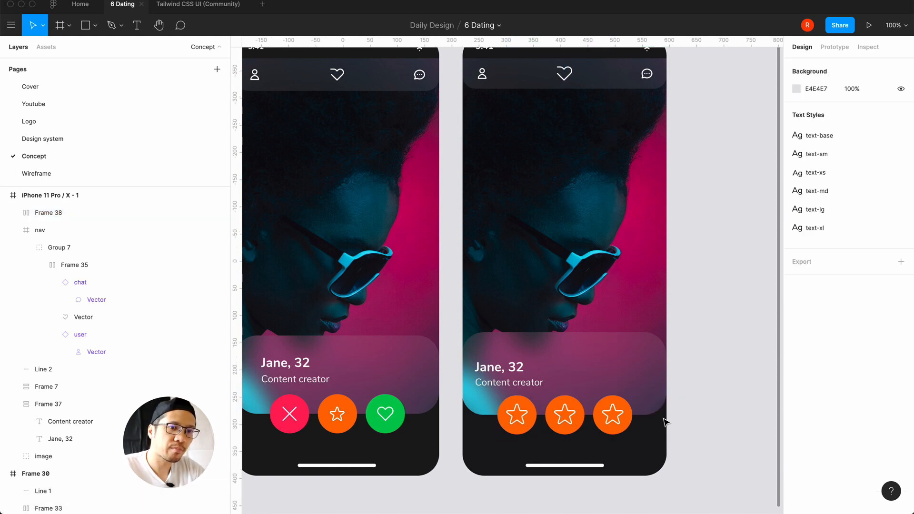
- Recolour the circle of the rightmost star button to the TailwindCSS green 22C55E
{"action": "double_click", "coordinate": [606, 434]}
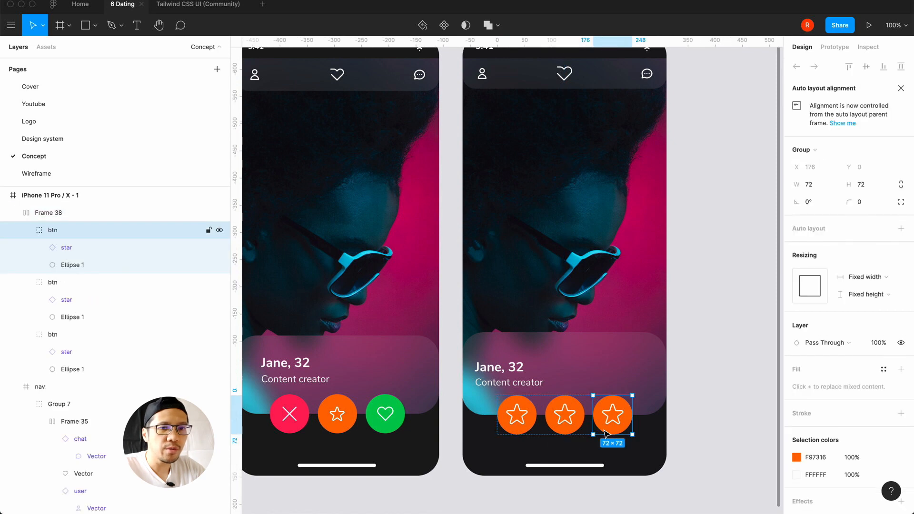
{"action": "left_click", "coordinate": [796, 457]}
{"action": "scroll", "coordinate": [762, 474], "scroll_direction": "down", "scroll_amount": 10}
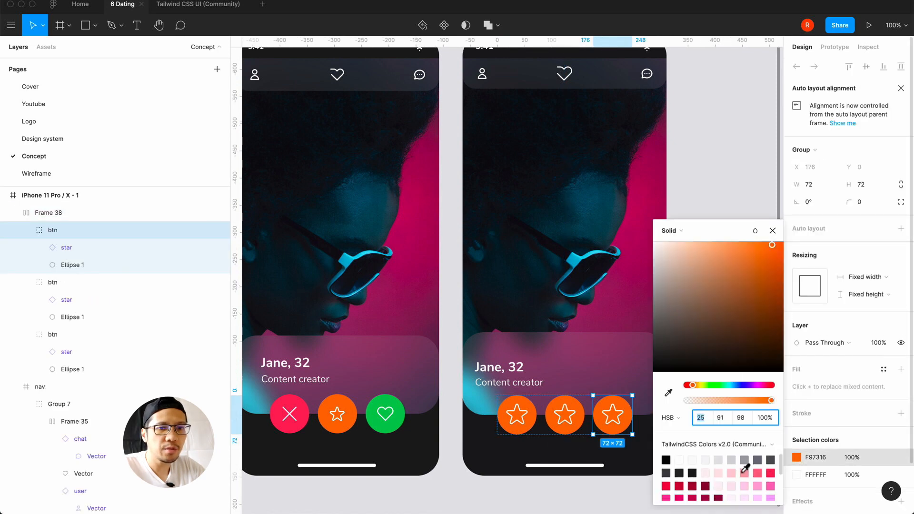
{"action": "scroll", "coordinate": [744, 467], "scroll_direction": "down", "scroll_amount": 8}
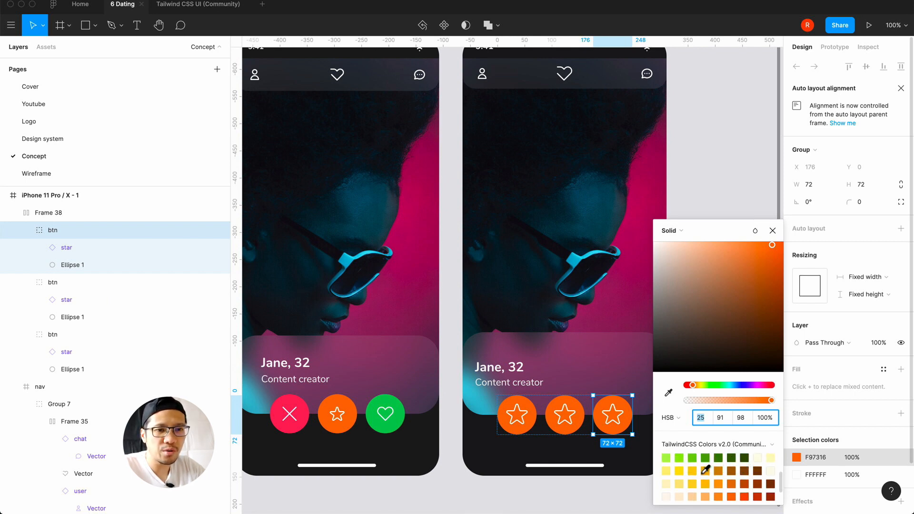
{"action": "scroll", "coordinate": [699, 480], "scroll_direction": "up", "scroll_amount": 3}
{"action": "scroll", "coordinate": [696, 475], "scroll_direction": "up", "scroll_amount": 1}
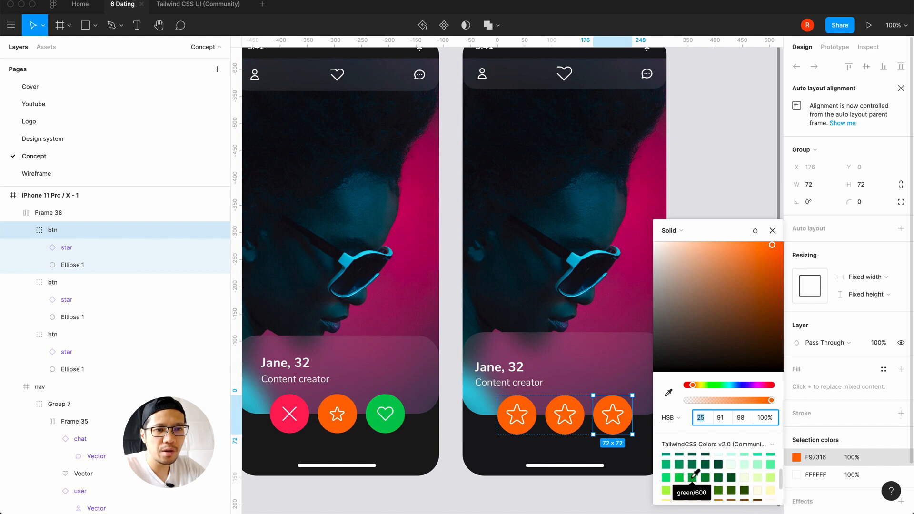
{"action": "left_click", "coordinate": [679, 476]}
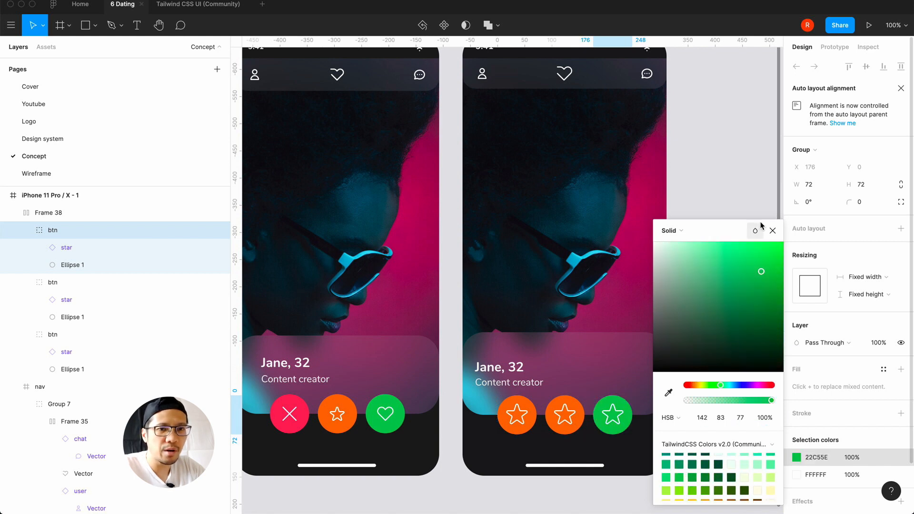
{"action": "left_click", "coordinate": [775, 230]}
{"action": "left_click", "coordinate": [711, 374]}
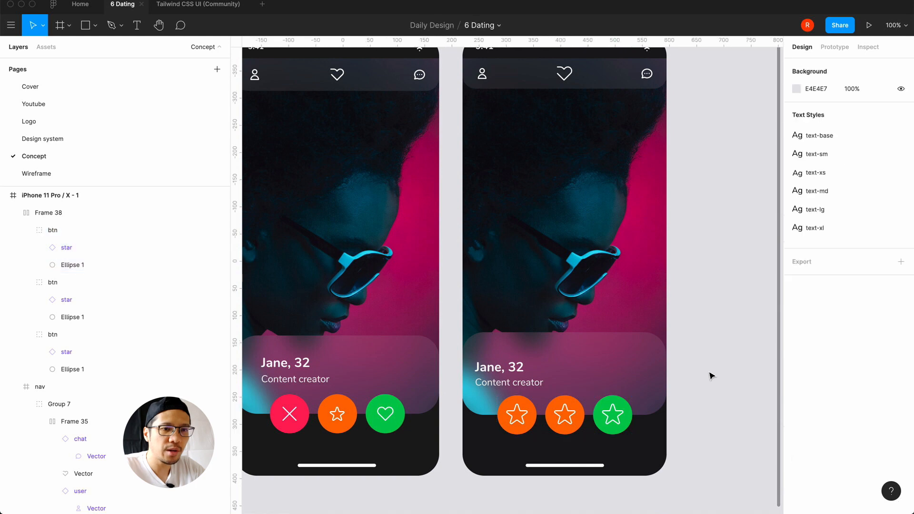
- Swap the star icon in the green button for the heart icon component
{"action": "double_click", "coordinate": [614, 422]}
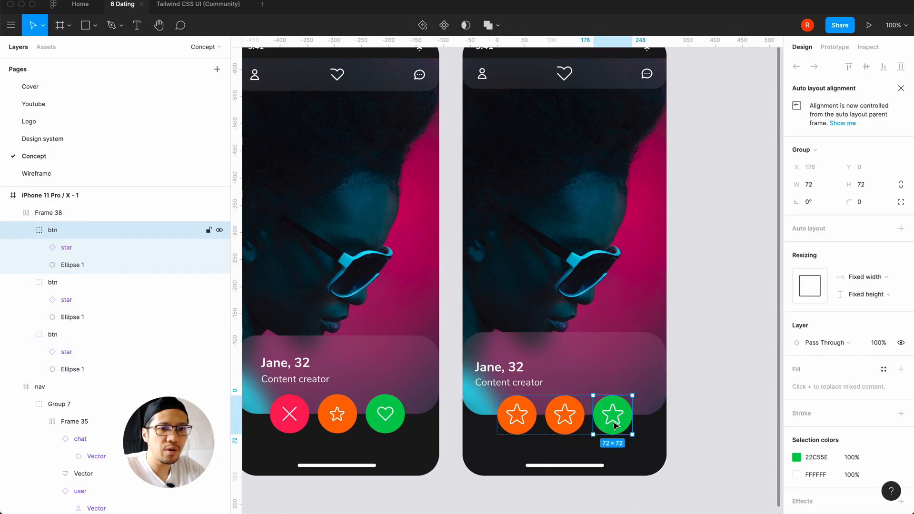
{"action": "double_click", "coordinate": [614, 423]}
{"action": "left_click", "coordinate": [822, 195]}
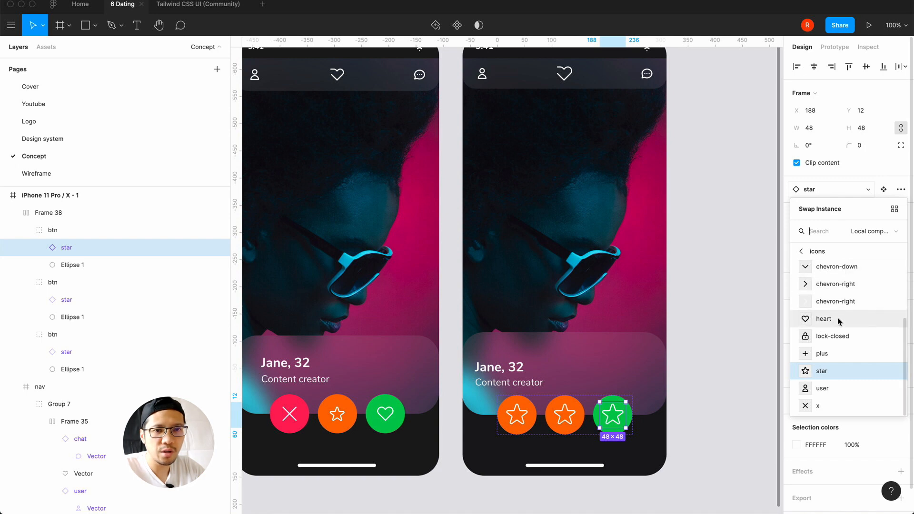
{"action": "left_click", "coordinate": [821, 328]}
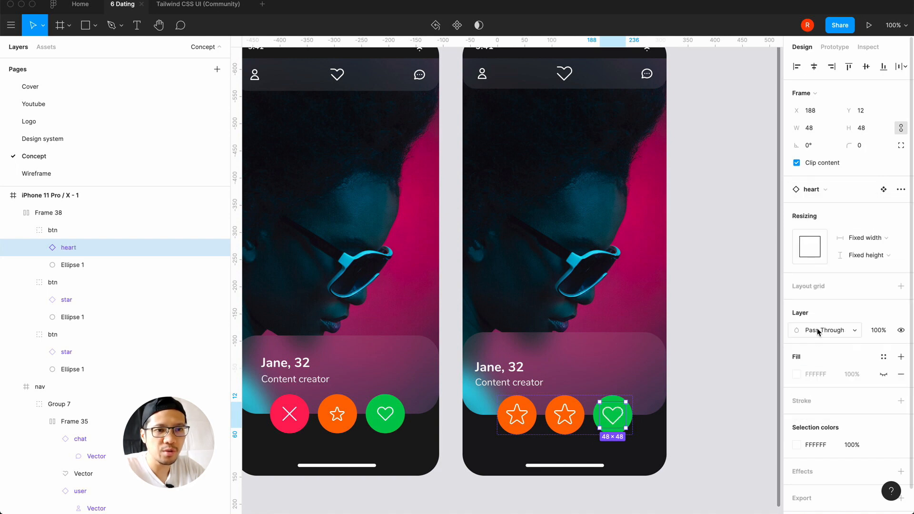
{"action": "left_click", "coordinate": [684, 422]}
- Recolour the circle of the leftmost star button to the TailwindCSS red-pink F43F5E
{"action": "double_click", "coordinate": [521, 423]}
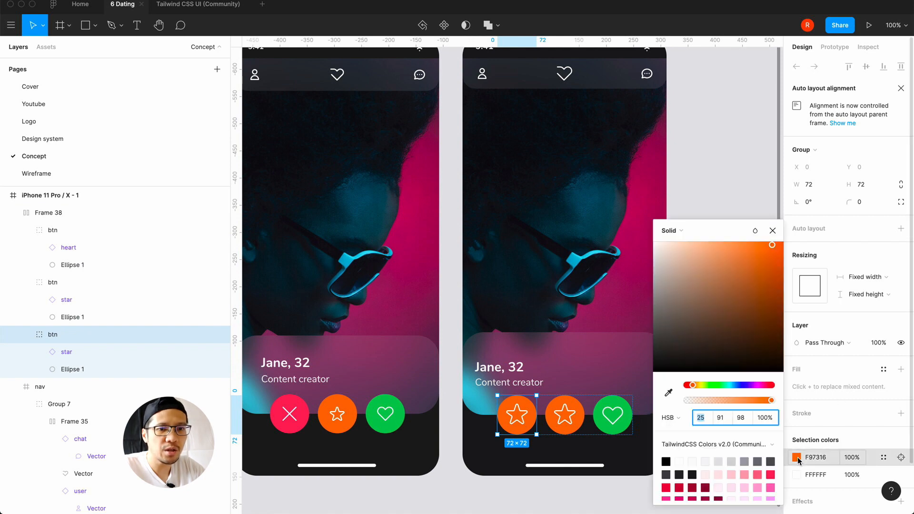
{"action": "left_click", "coordinate": [796, 457]}
{"action": "left_click", "coordinate": [770, 474]}
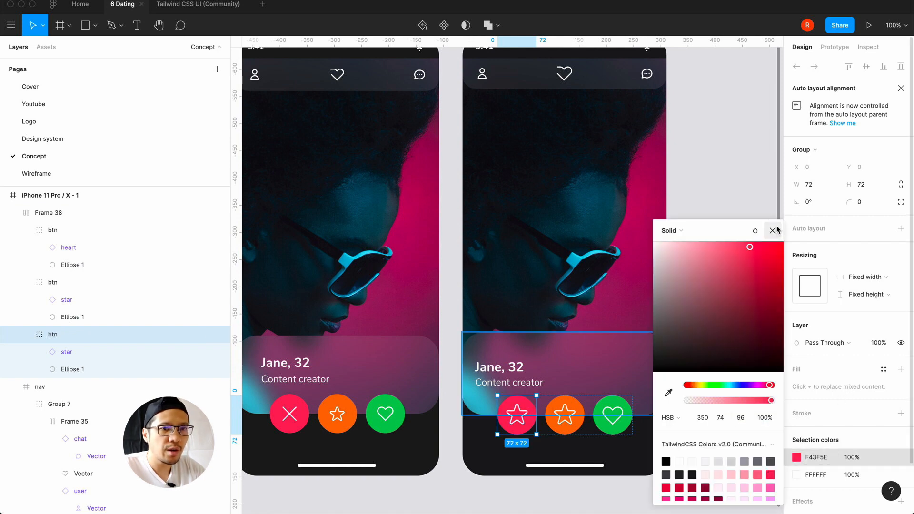
{"action": "left_click", "coordinate": [772, 230]}
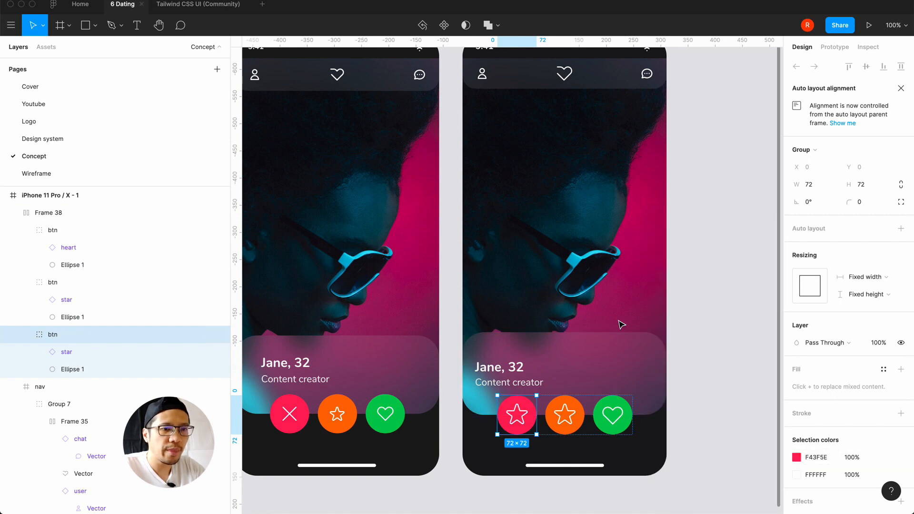
- Swap the star icon in the red-pink button for the x icon component
{"action": "double_click", "coordinate": [517, 423]}
{"action": "left_click", "coordinate": [807, 190]}
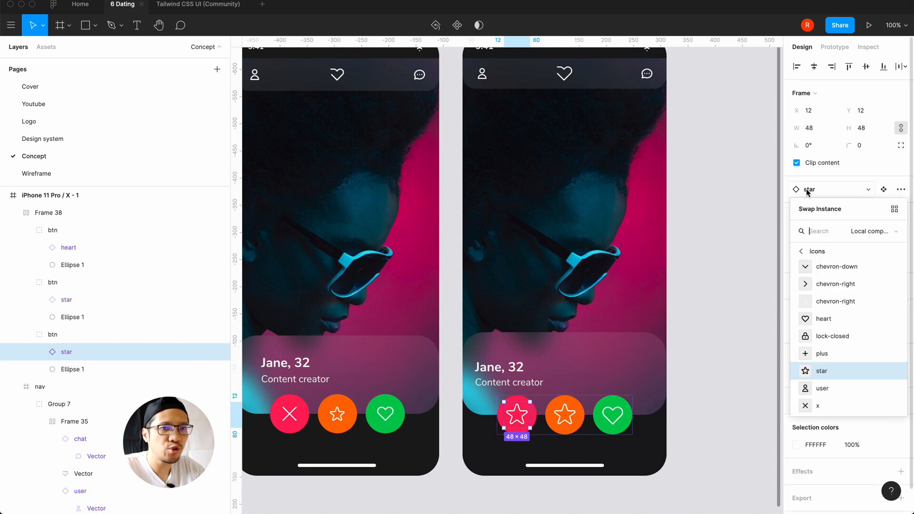
{"action": "left_click", "coordinate": [811, 405]}
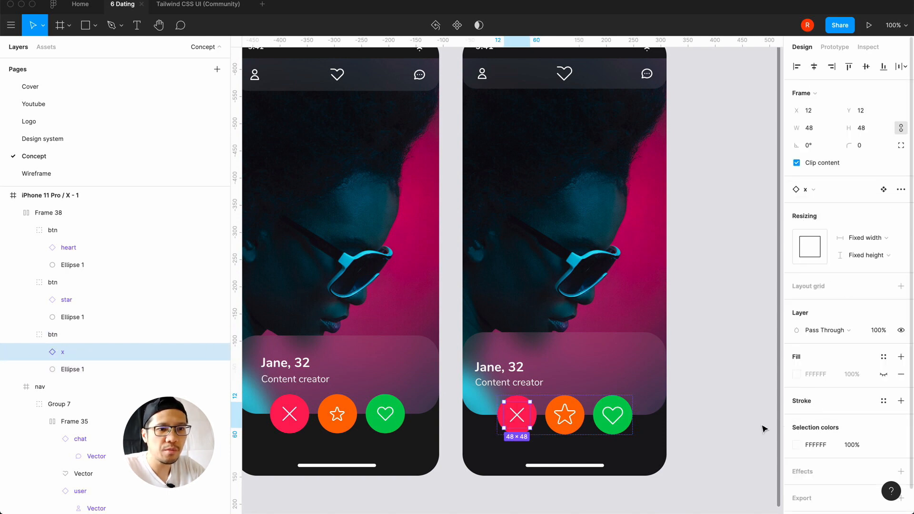
{"action": "left_click", "coordinate": [708, 450]}
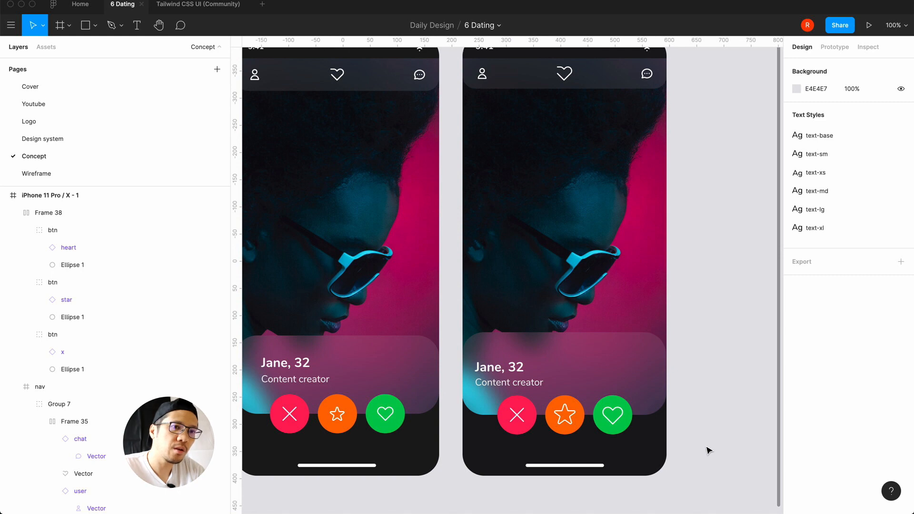
{"action": "key", "text": "minus"}
{"action": "key", "text": "equal"}
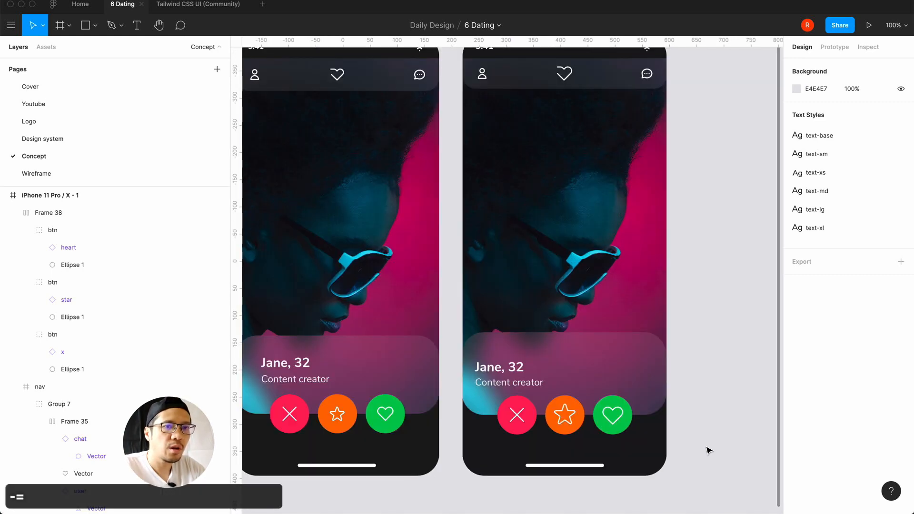
{"action": "key", "text": "minus"}
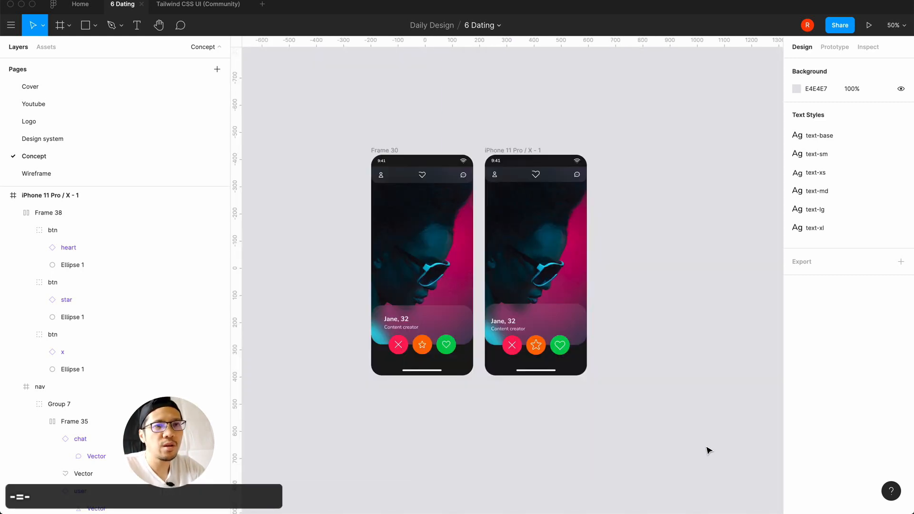
{"action": "key", "text": "equal"}
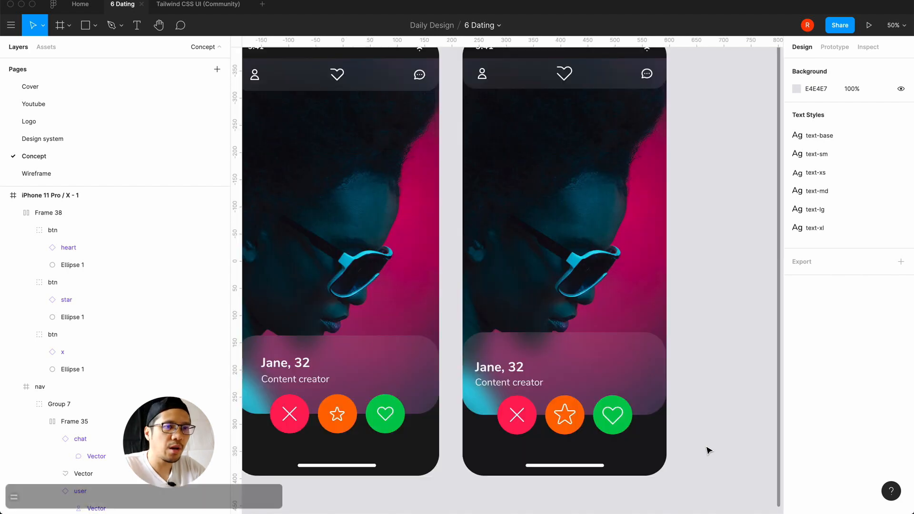
{"action": "key", "text": "minus"}
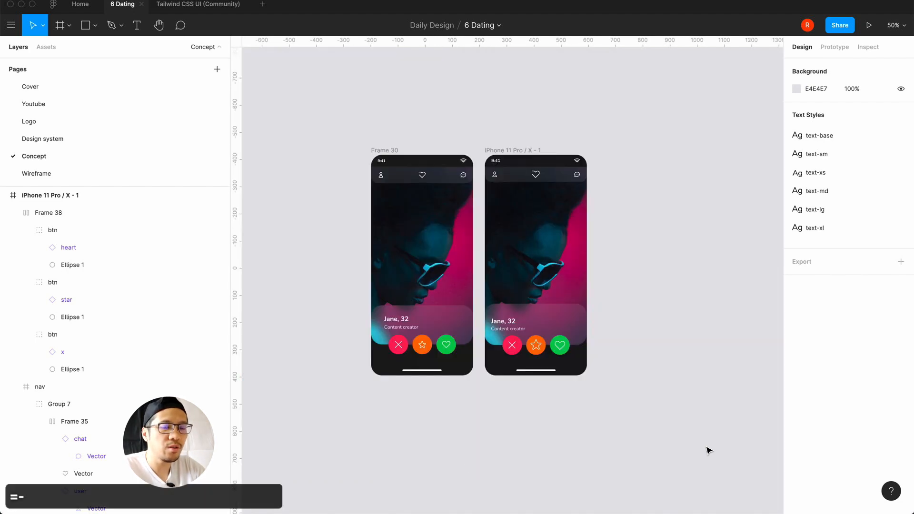